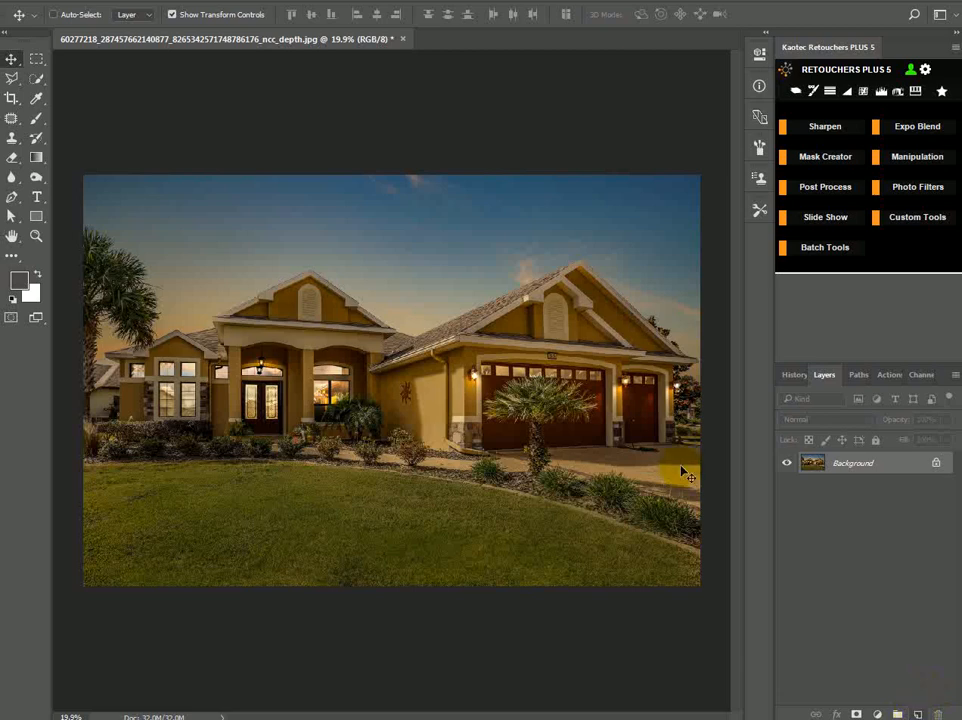
Add a new layer and fill it with a vertical black-to-white linear gradient running from the driveway's far edge to the photo's lower edge.
click(918, 712)
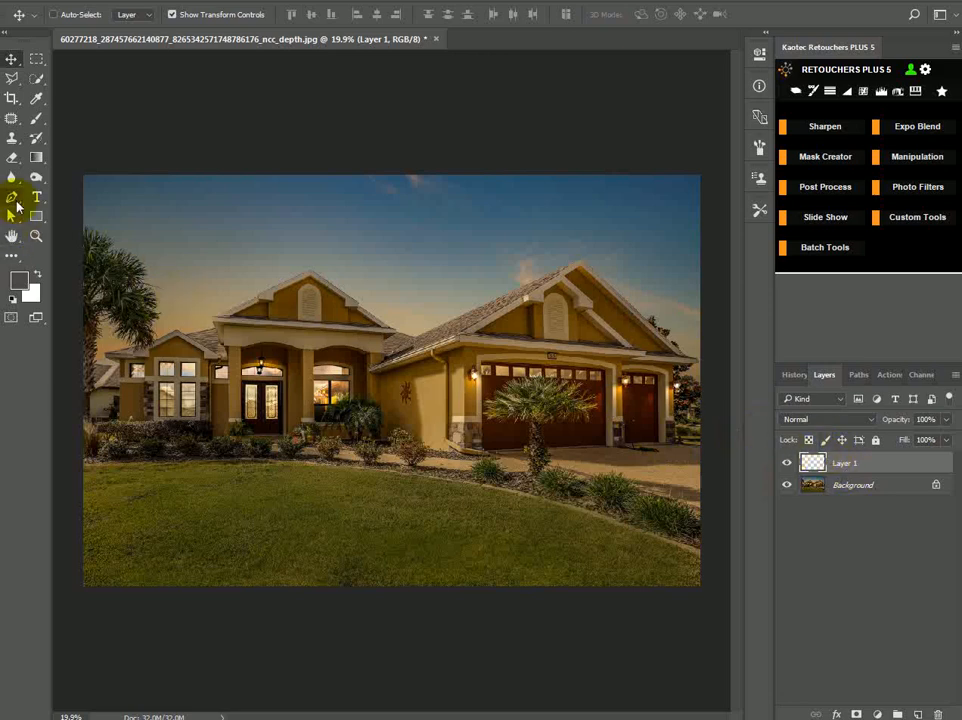
click(36, 157)
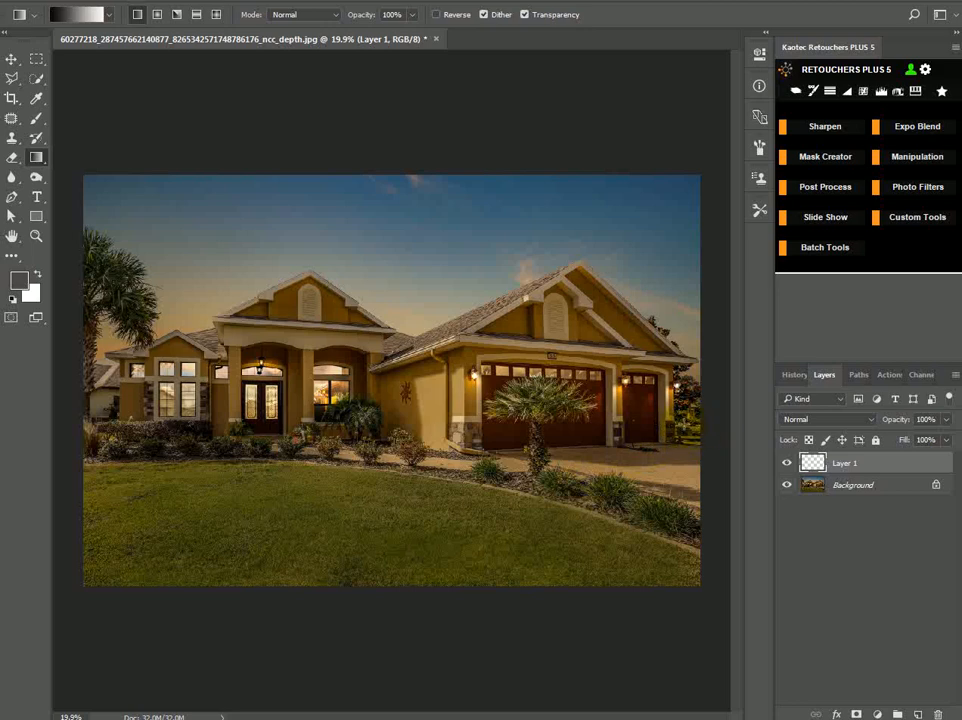
drag(684, 425, 684, 540)
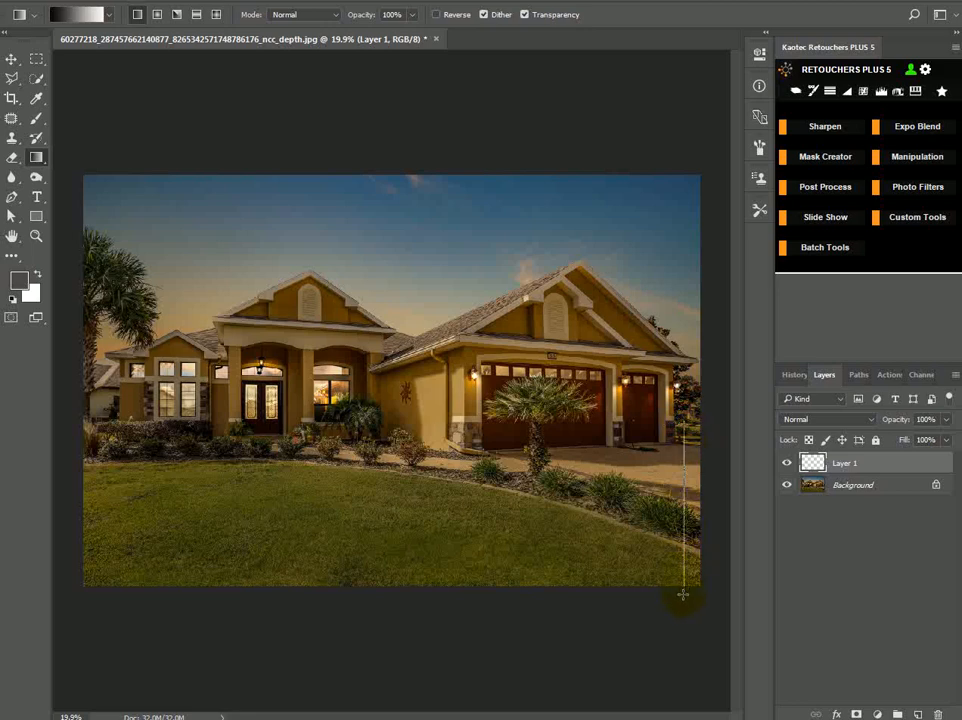
drag(683, 594, 683, 594)
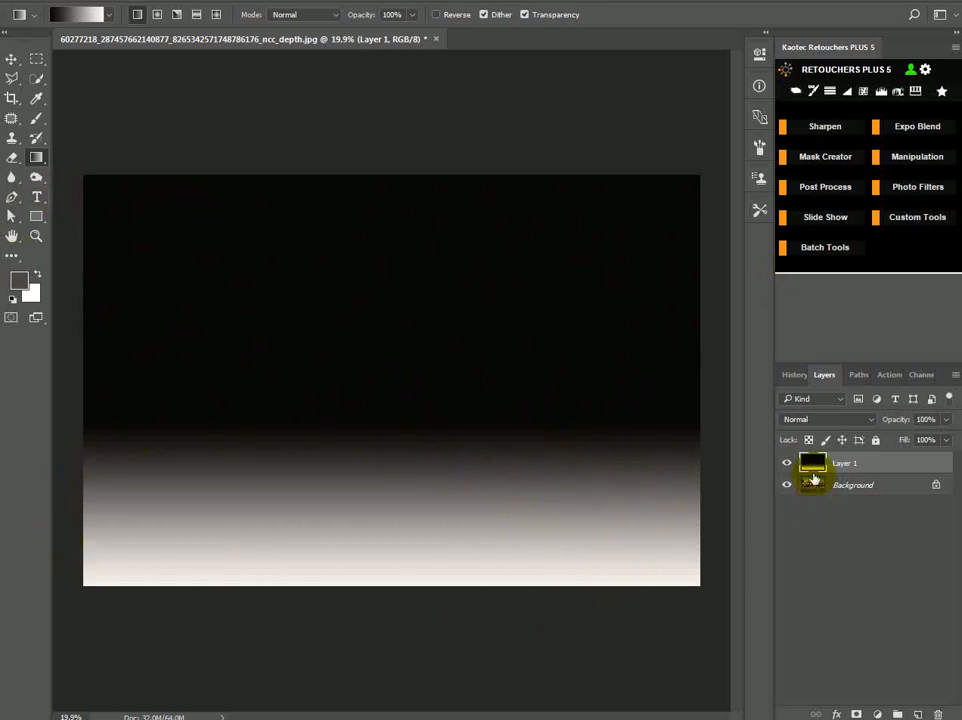
Hide the gradient layer and add a new empty layer above it.
click(786, 465)
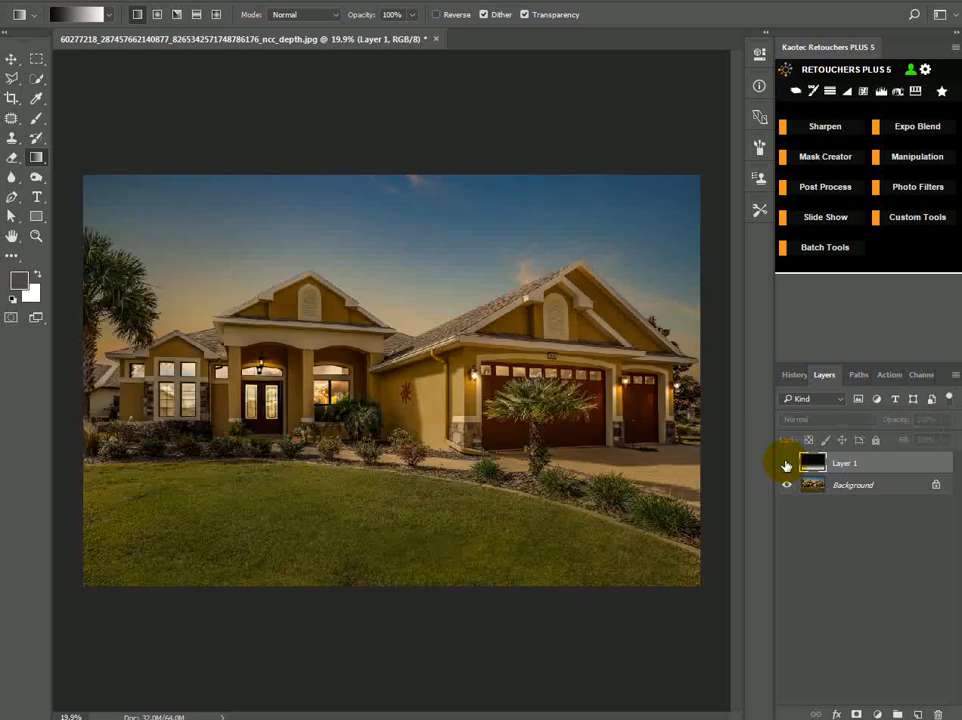
click(916, 713)
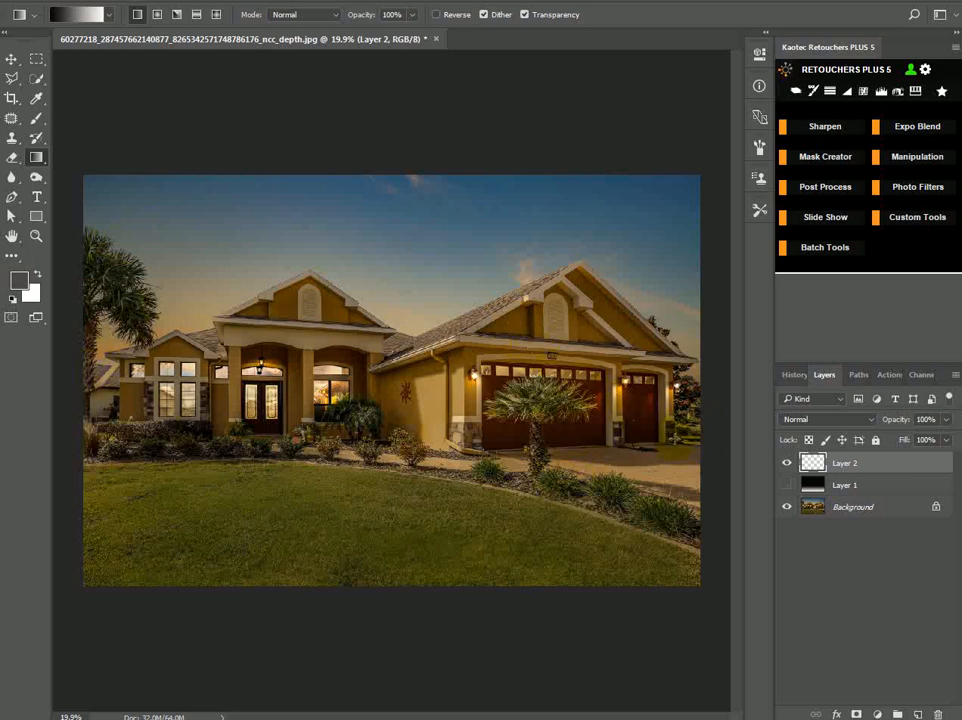
Start a Polygonal Lasso outline at the base of the garage's right wall, tracing up the wall and around the eave corner.
click(11, 78)
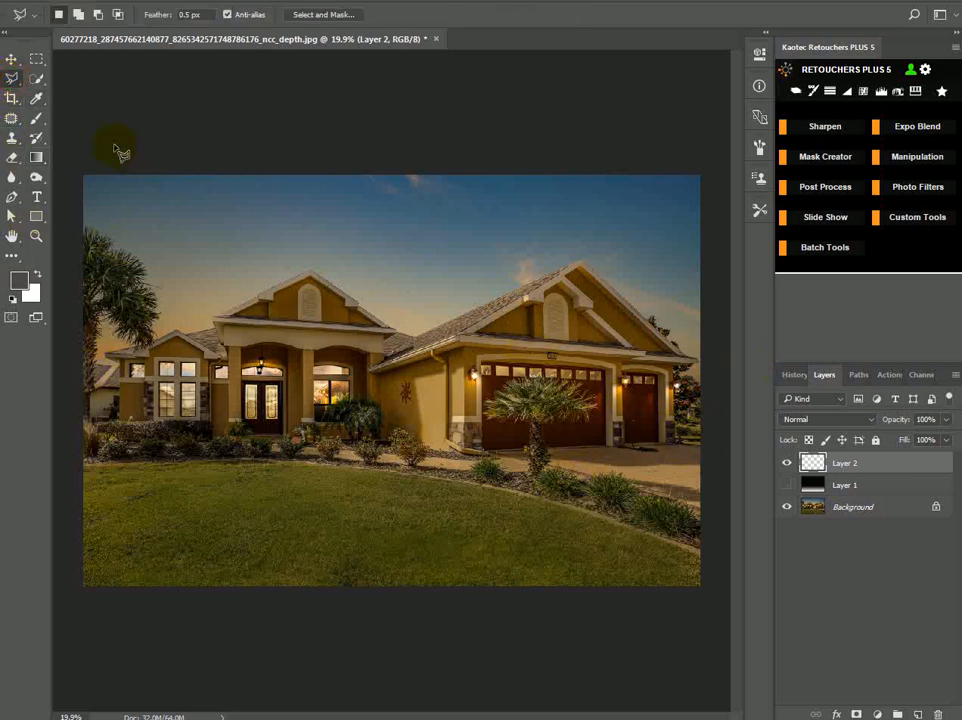
scroll(628, 400, up, 4)
drag(600, 391, 296, 483)
scroll(465, 508, up, 5)
scroll(449, 526, up, 3)
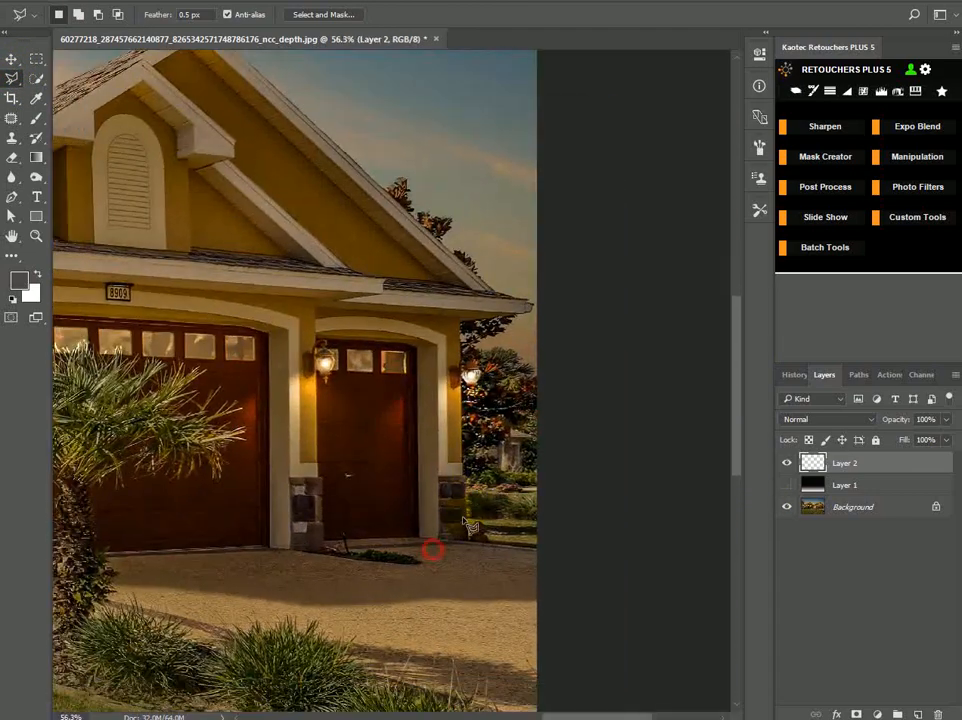
click(469, 553)
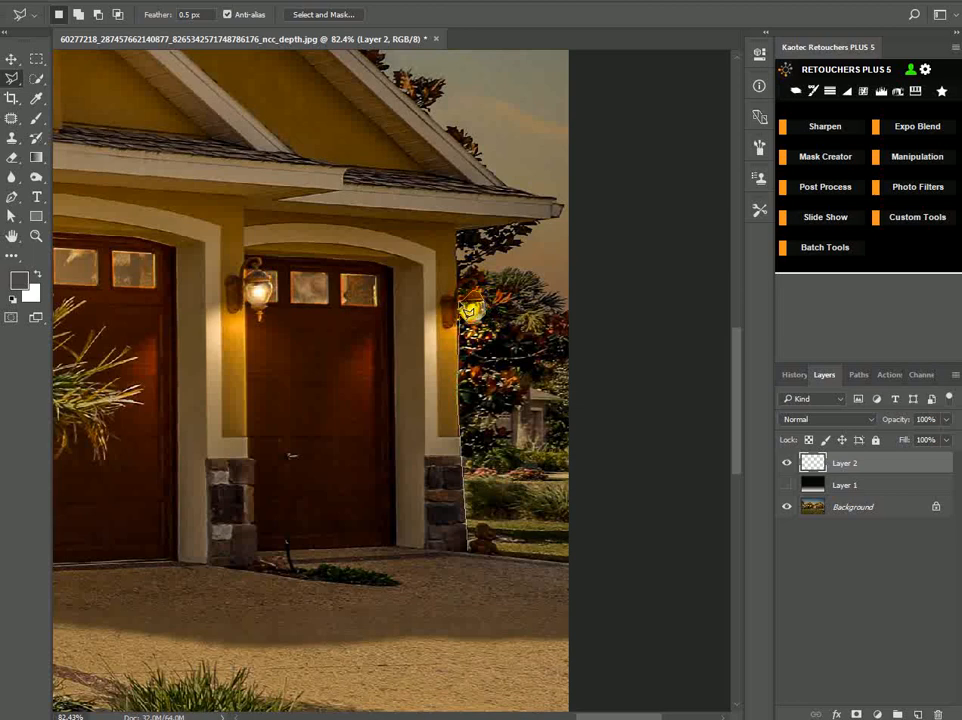
click(455, 232)
click(555, 211)
click(553, 199)
click(503, 181)
Continue the lasso outline up the garage gable, over its peak and down the shingled roof to the valley beside the entrance.
drag(402, 115, 650, 372)
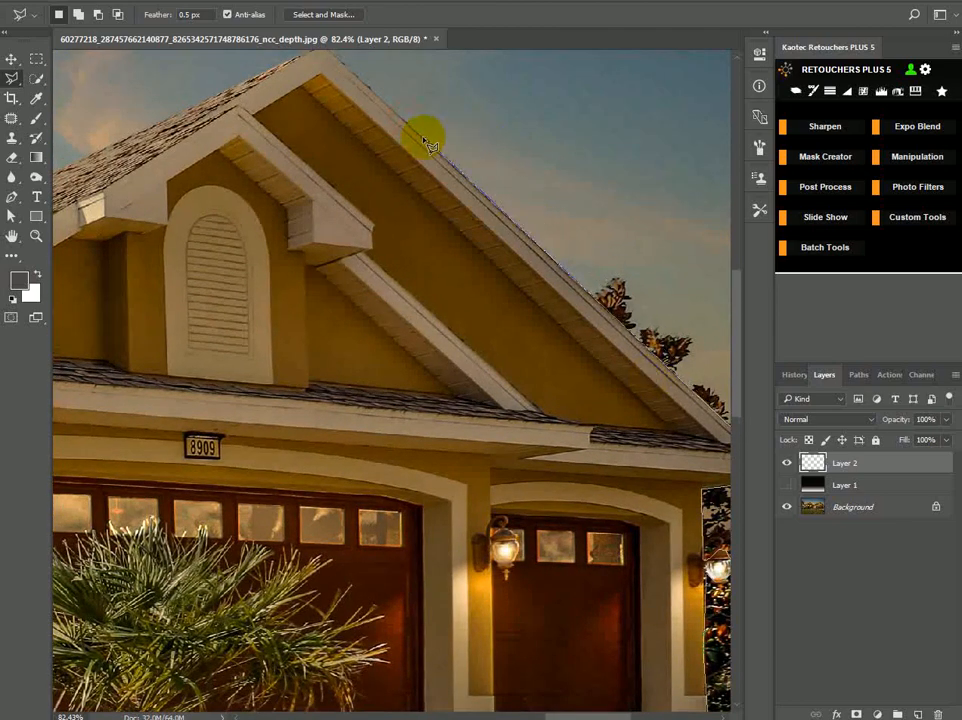
drag(421, 136, 640, 335)
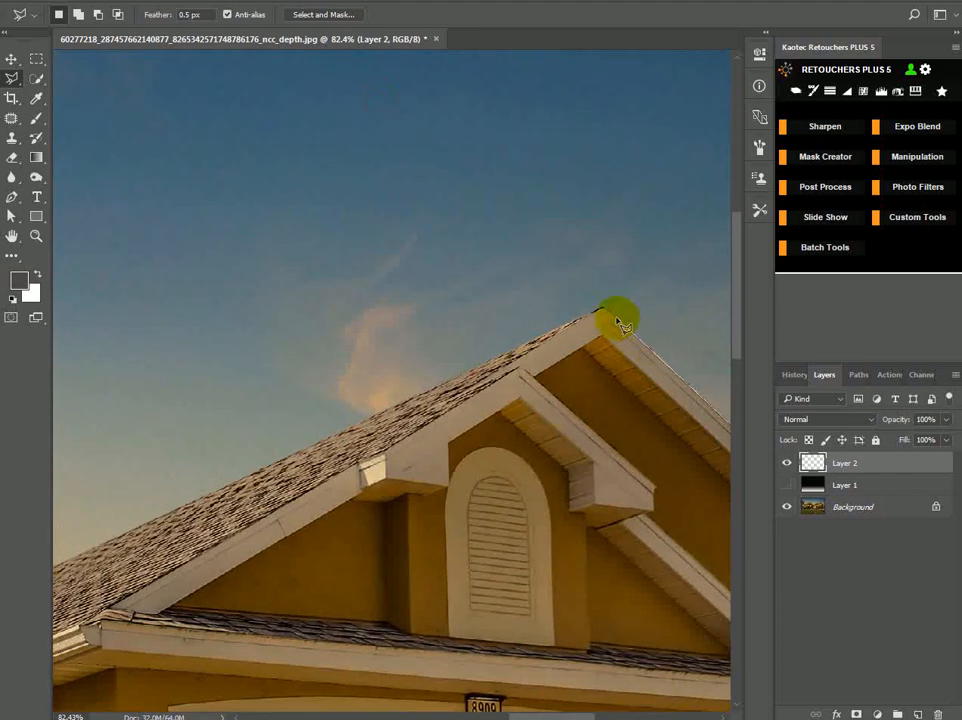
click(603, 308)
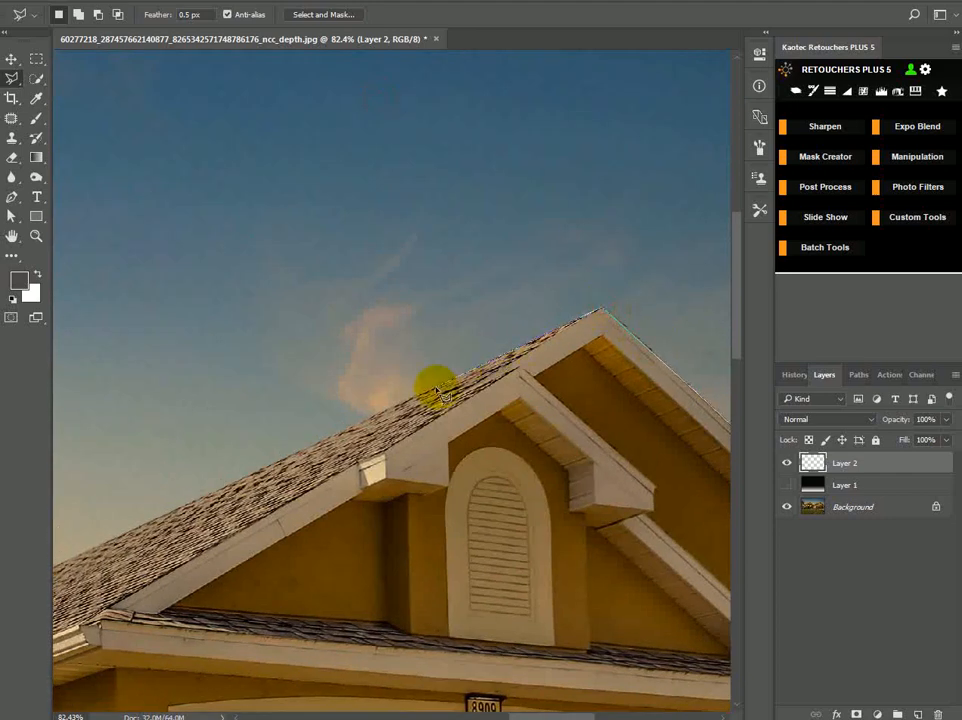
click(436, 390)
drag(325, 437, 667, 284)
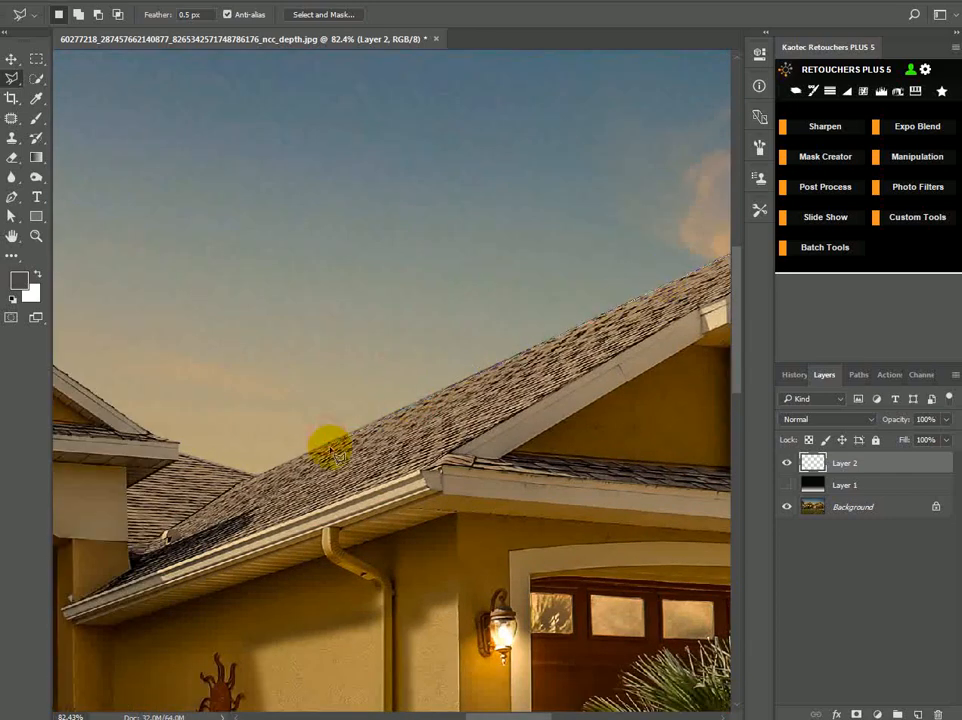
click(257, 477)
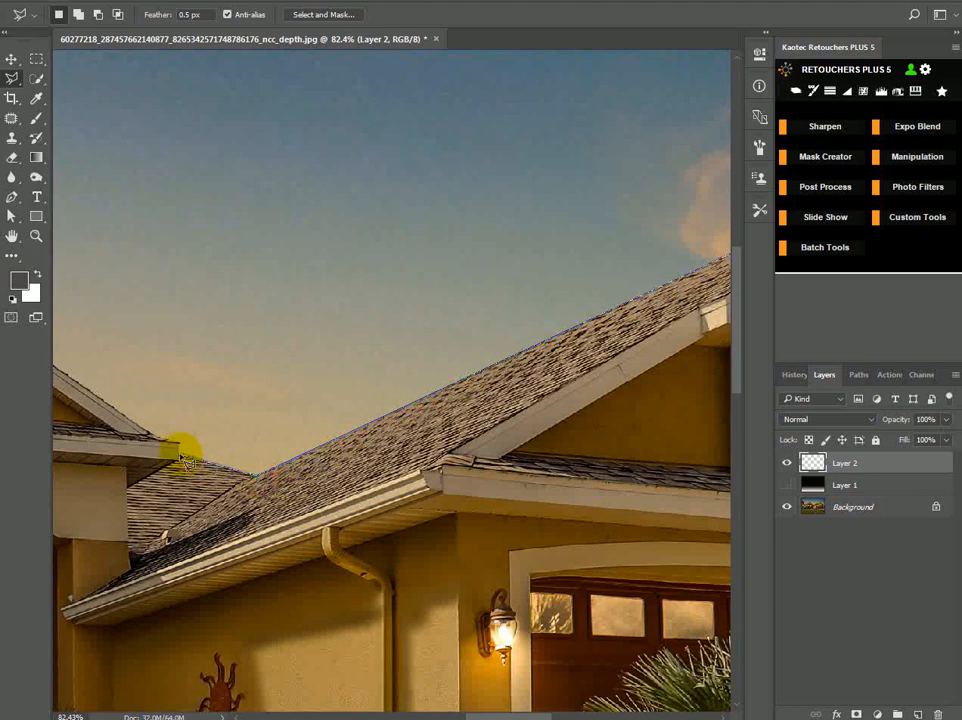
Continue the lasso outline over the central entrance gable, following its stepped eaves and peak to the far eave corner.
drag(155, 434, 352, 445)
click(341, 426)
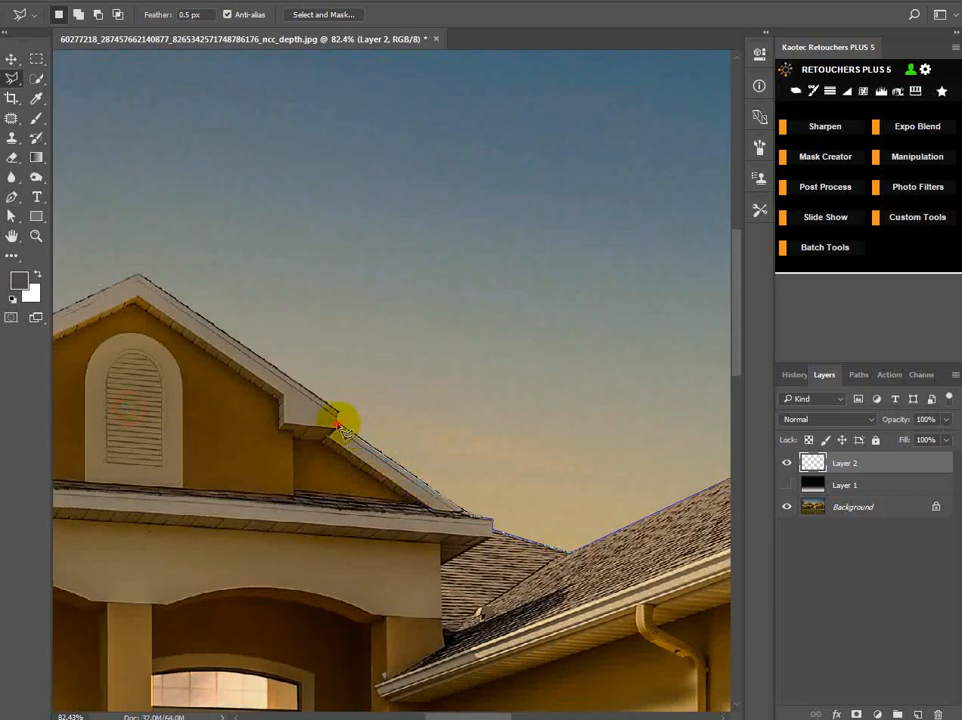
click(338, 410)
drag(232, 348, 470, 424)
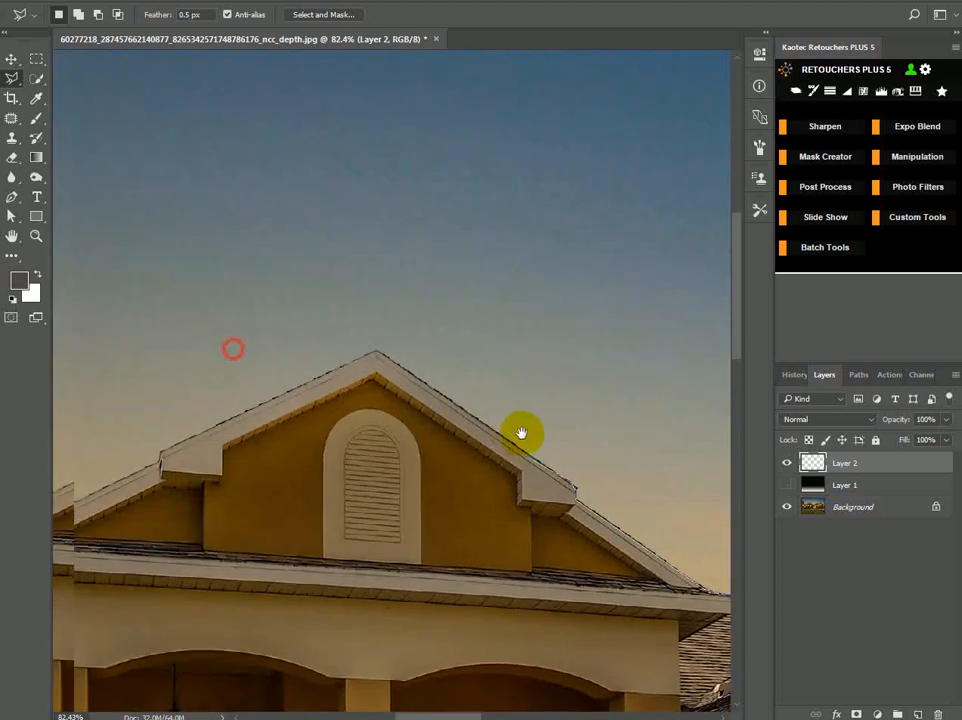
click(378, 357)
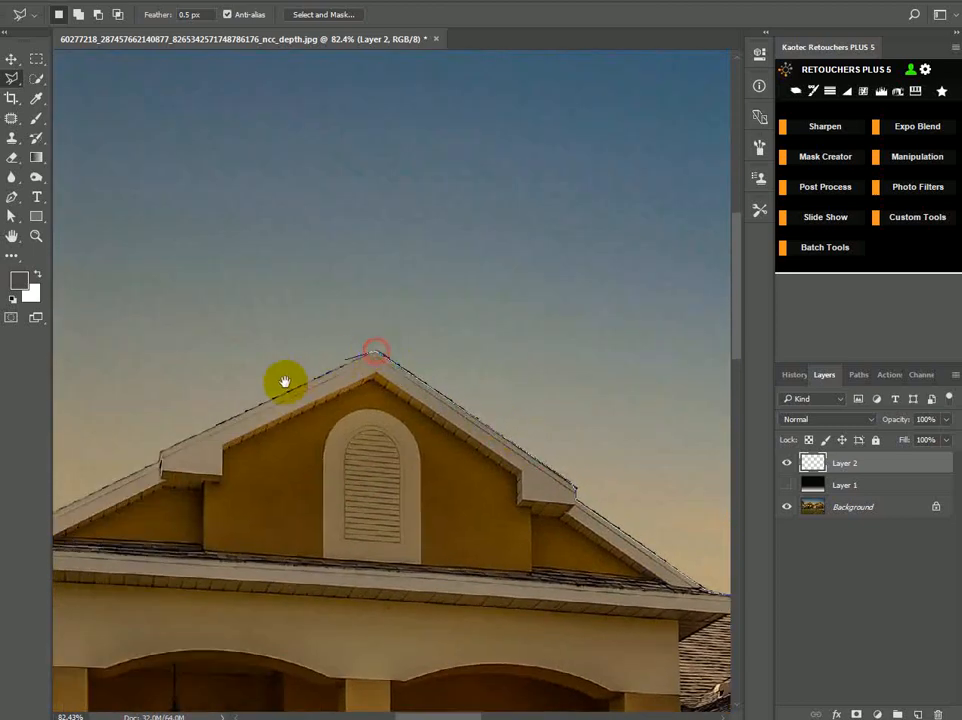
drag(273, 386, 444, 419)
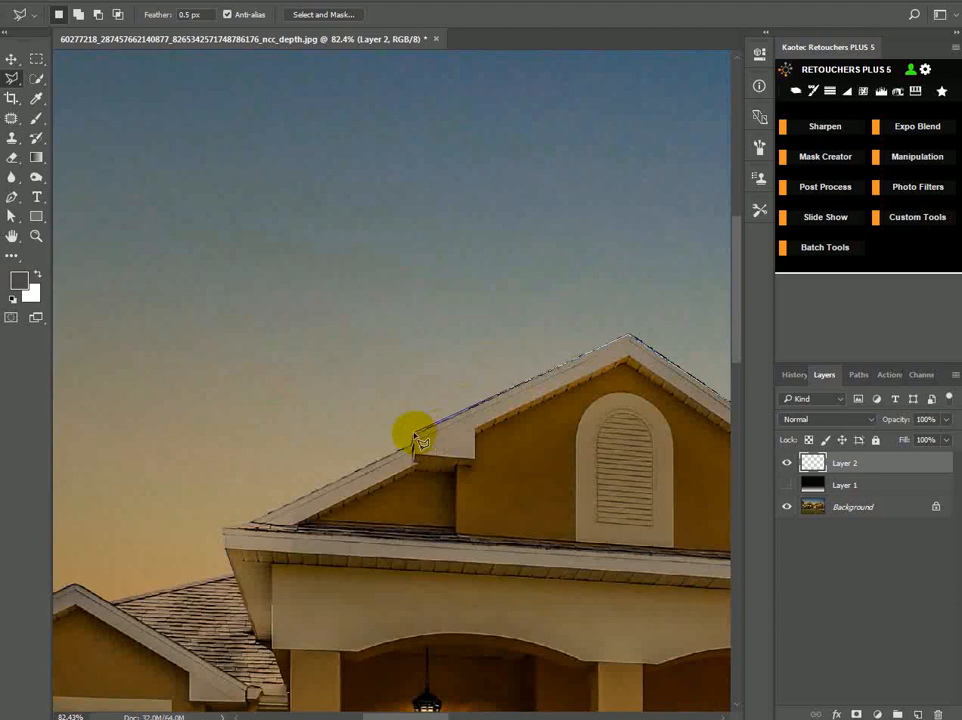
click(412, 438)
drag(253, 524, 442, 434)
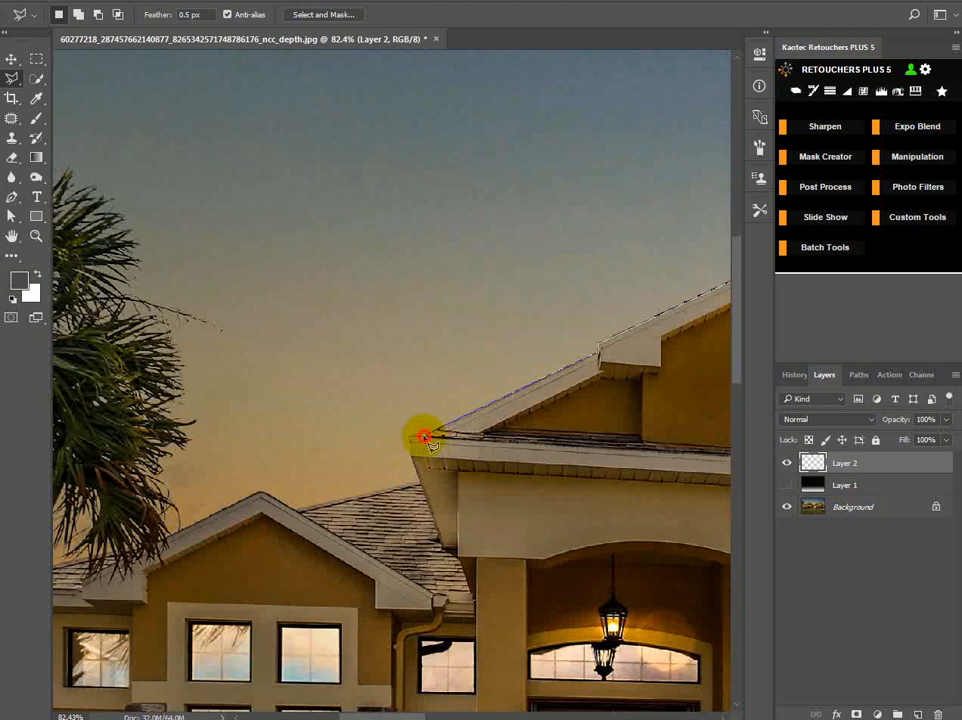
click(408, 438)
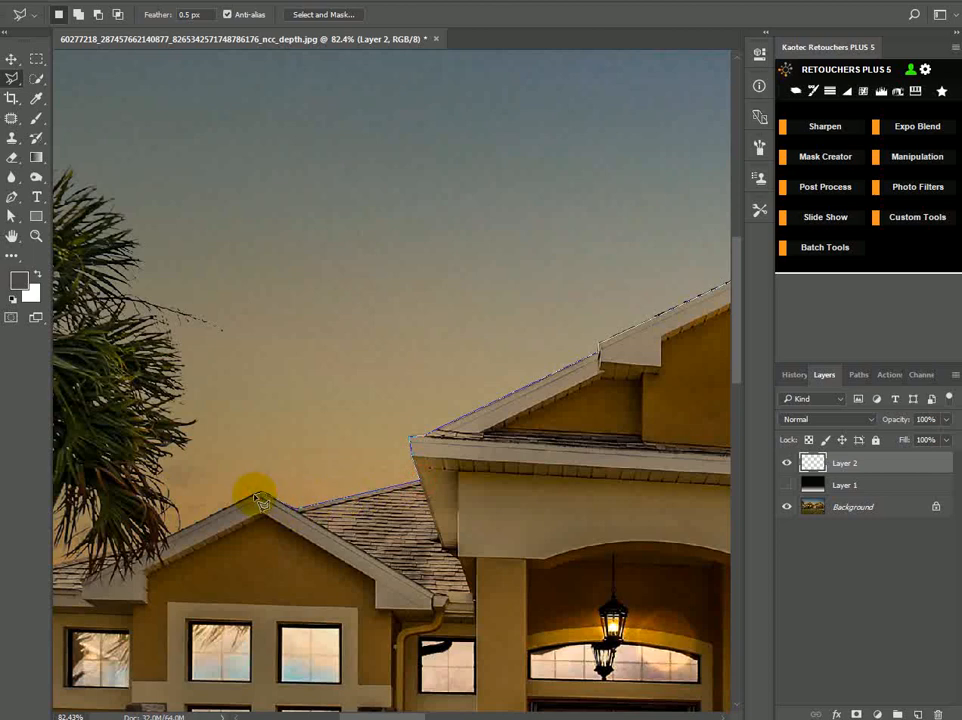
Continue the lasso outline along the left wing's roof, around its eave and over the neighbouring roof behind the palm trunk.
drag(258, 500, 486, 406)
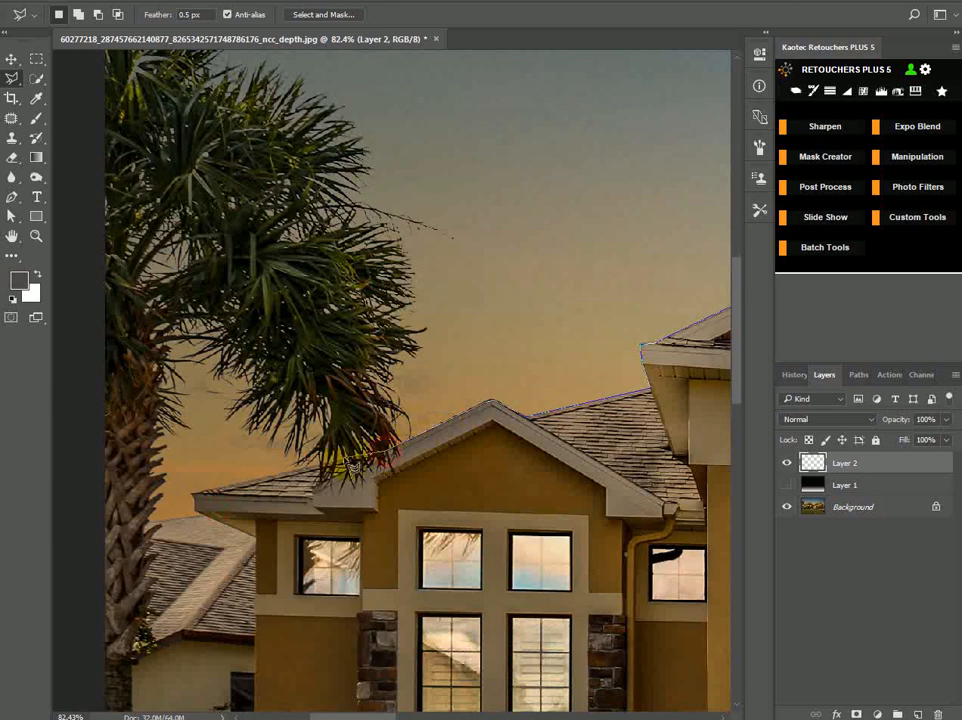
click(193, 494)
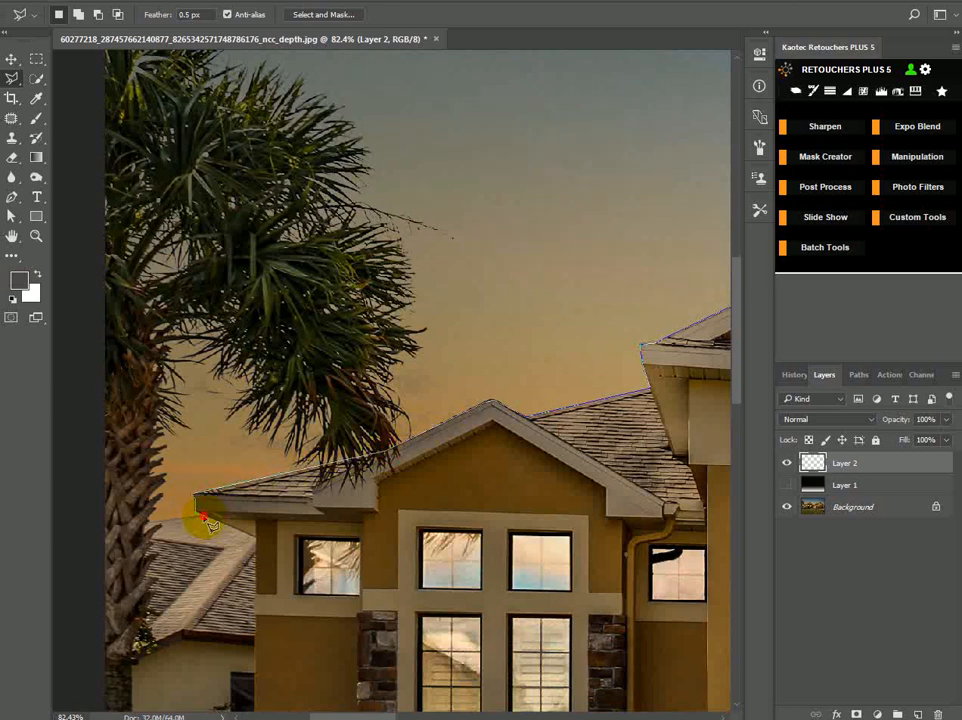
click(204, 518)
drag(76, 527, 243, 382)
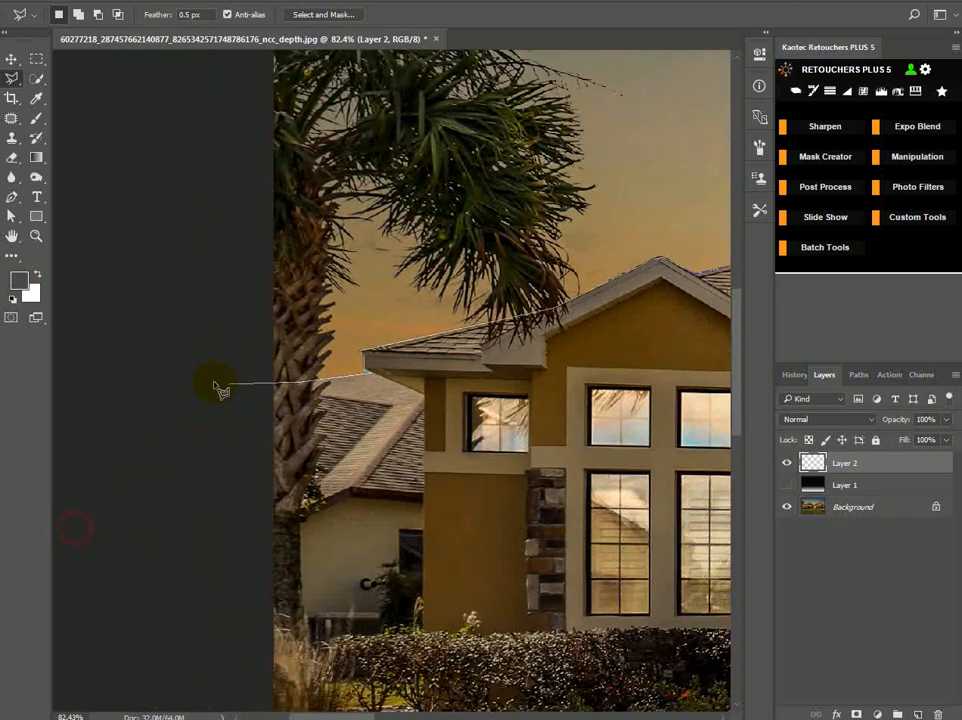
Carry the lasso outline outside the photo's left edge and down to the level of the front shrubs.
click(206, 379)
drag(216, 585, 241, 345)
drag(251, 444, 146, 451)
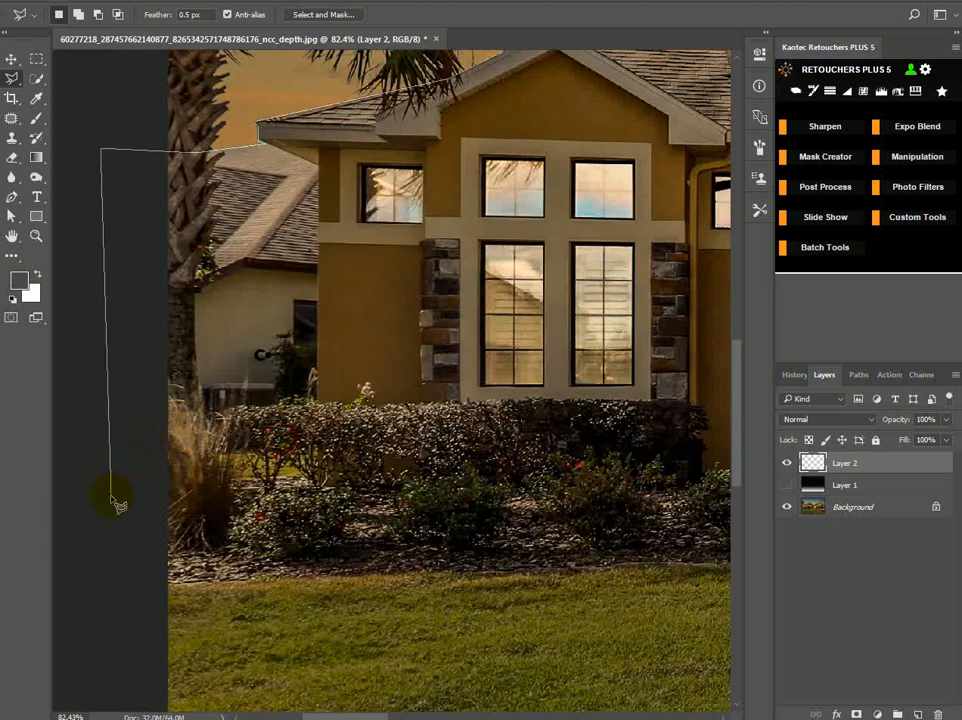
click(120, 488)
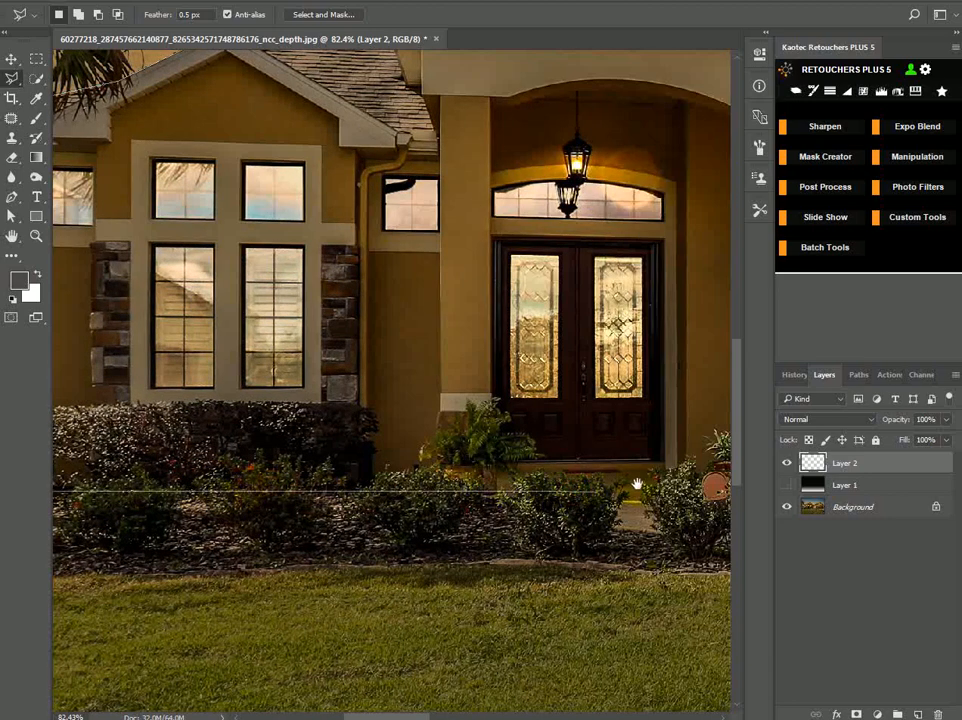
Trace the lasso outline along the base of the house and garage doors back to its starting point, closing the selection.
drag(636, 487, 267, 495)
click(584, 490)
drag(627, 490, 101, 494)
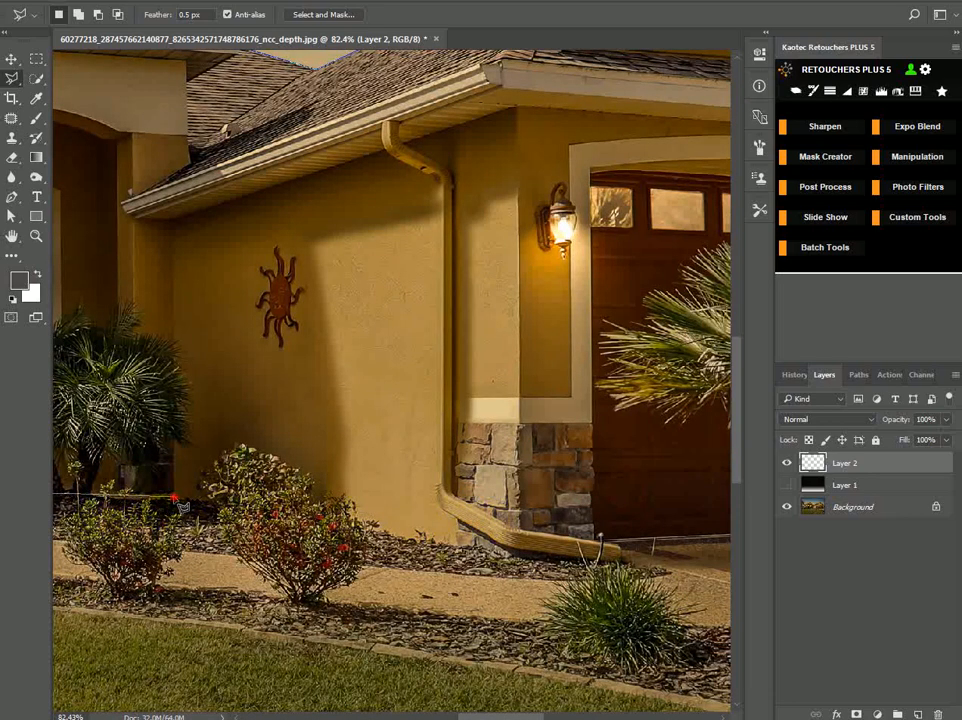
click(511, 558)
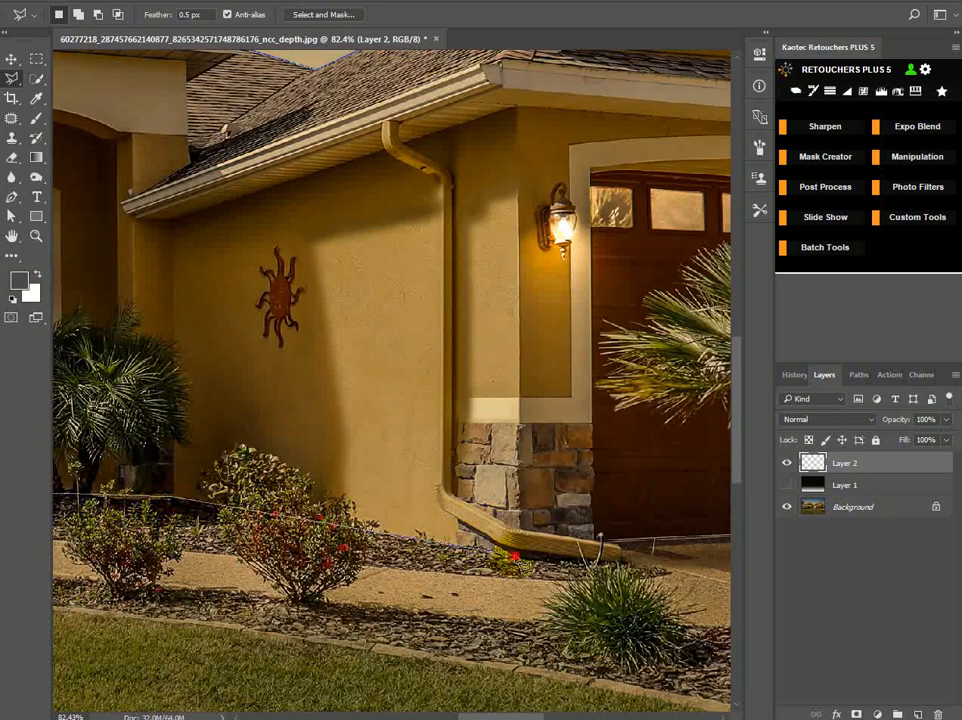
drag(567, 550, 179, 556)
drag(607, 543, 161, 571)
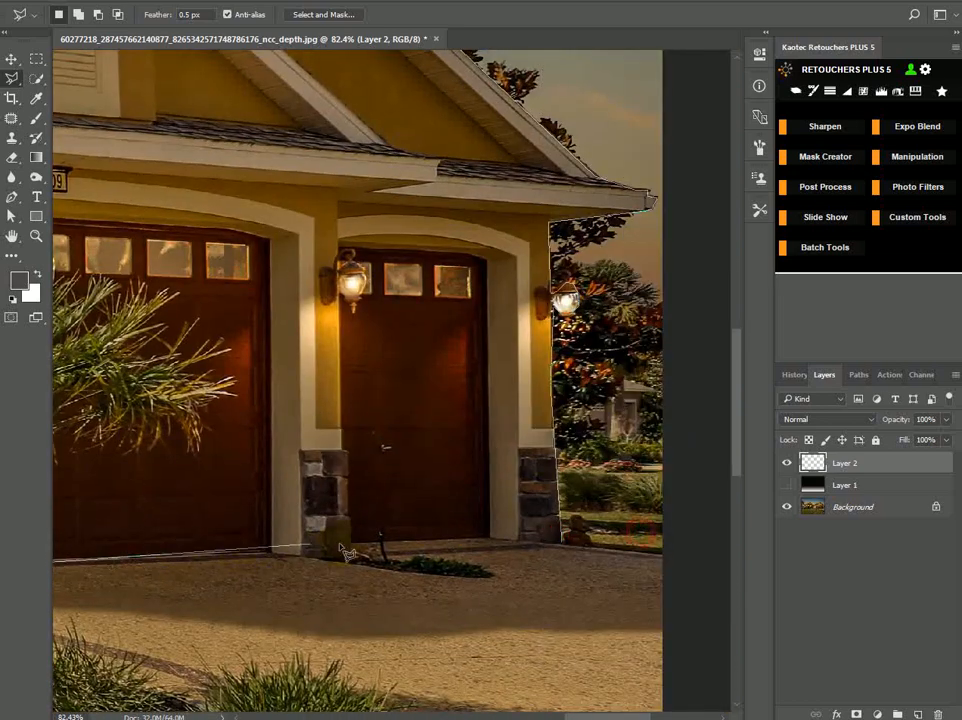
click(570, 555)
Examine the house selection's edges from the garage side across to the palm tree at the left wing.
drag(187, 430, 401, 447)
scroll(401, 447, down, 4)
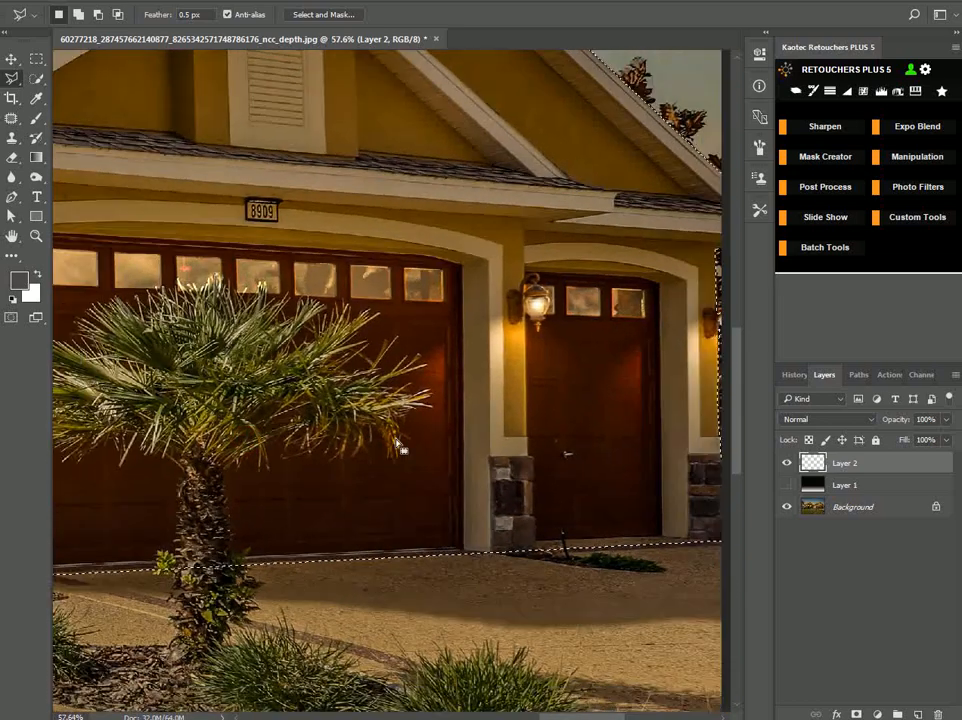
drag(249, 434, 524, 434)
drag(244, 466, 537, 465)
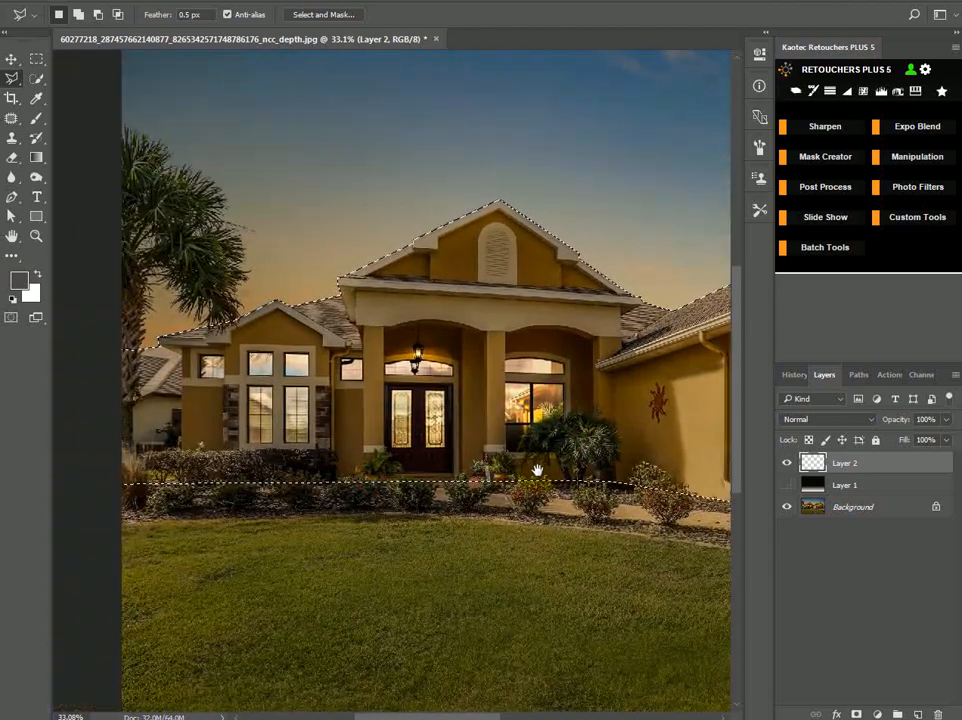
drag(439, 368, 34, 393)
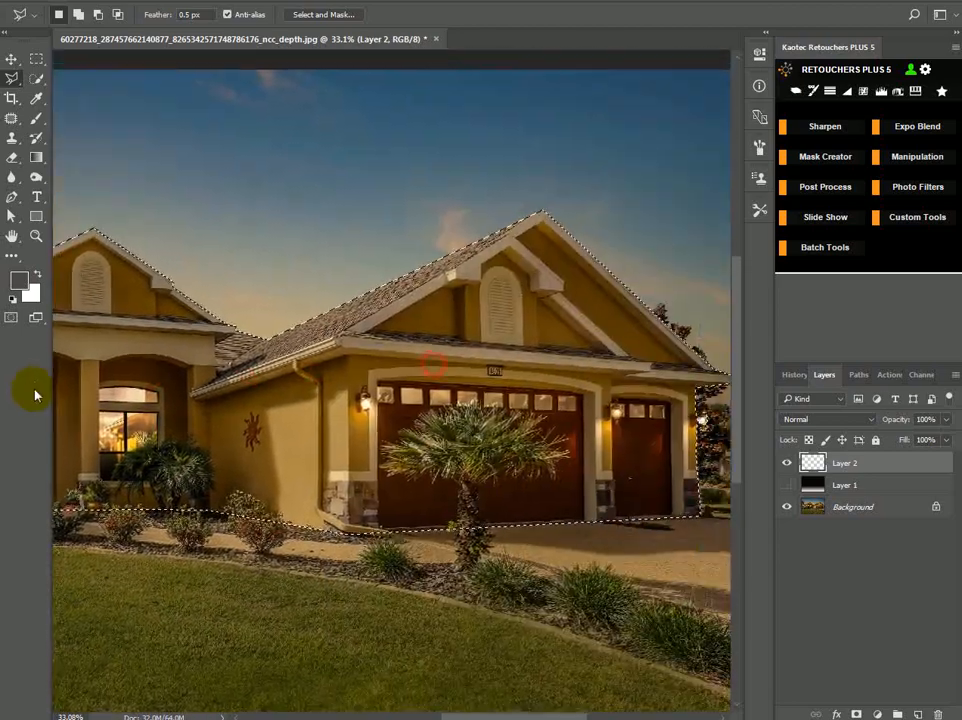
drag(412, 405, 603, 416)
drag(321, 392, 3, 398)
drag(528, 423, 339, 441)
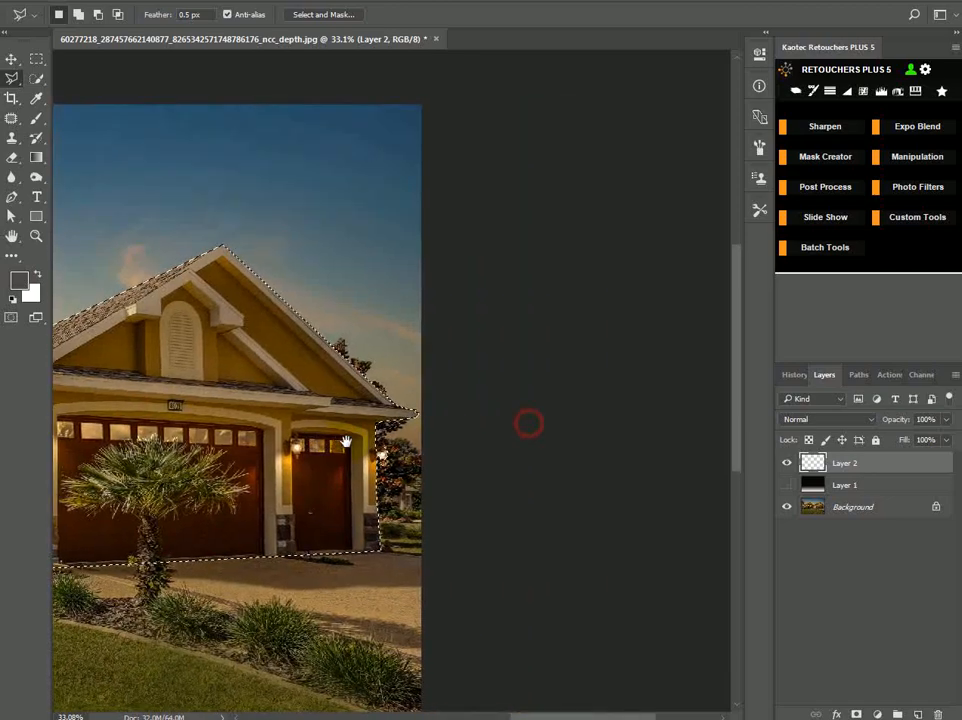
scroll(410, 449, up, 9)
drag(242, 558, 485, 351)
scroll(485, 351, down, 4)
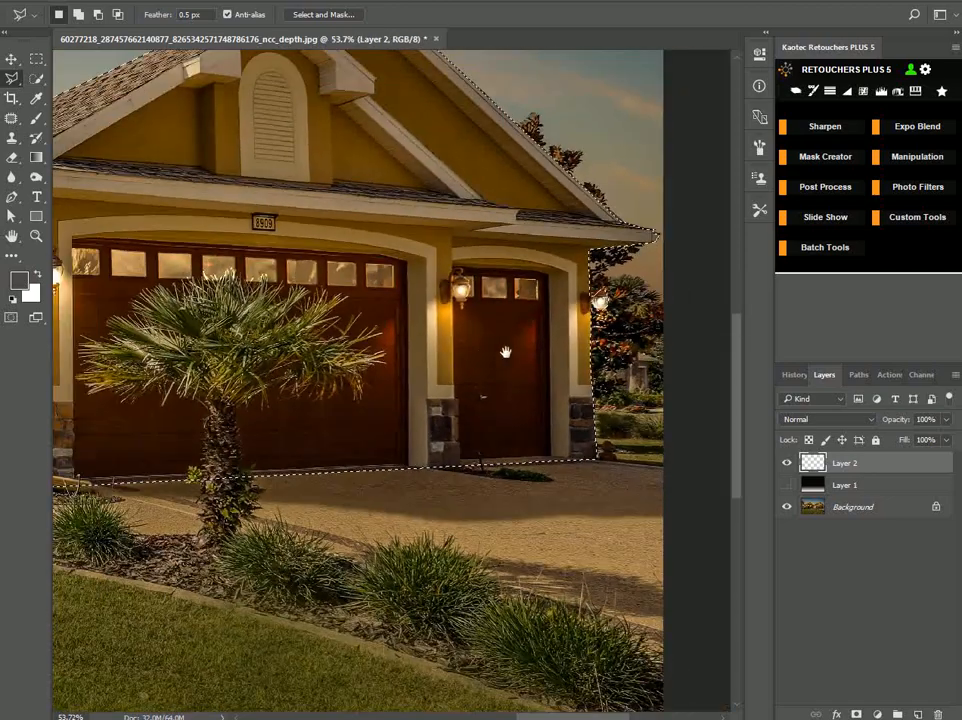
drag(180, 352, 727, 366)
drag(307, 365, 343, 441)
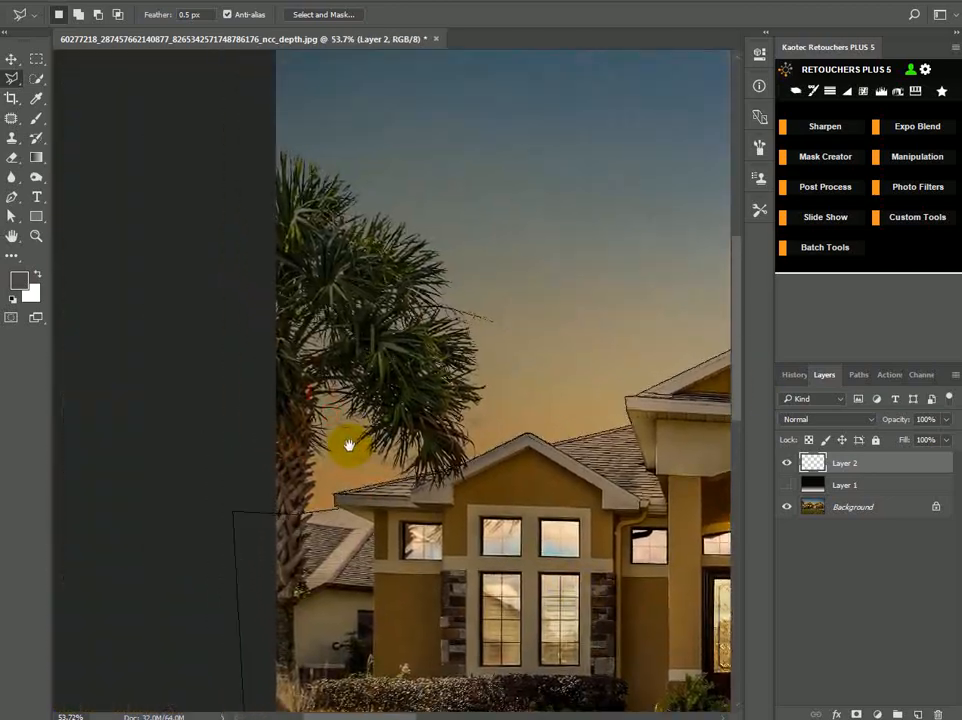
scroll(343, 441, up, 4)
drag(301, 575, 326, 383)
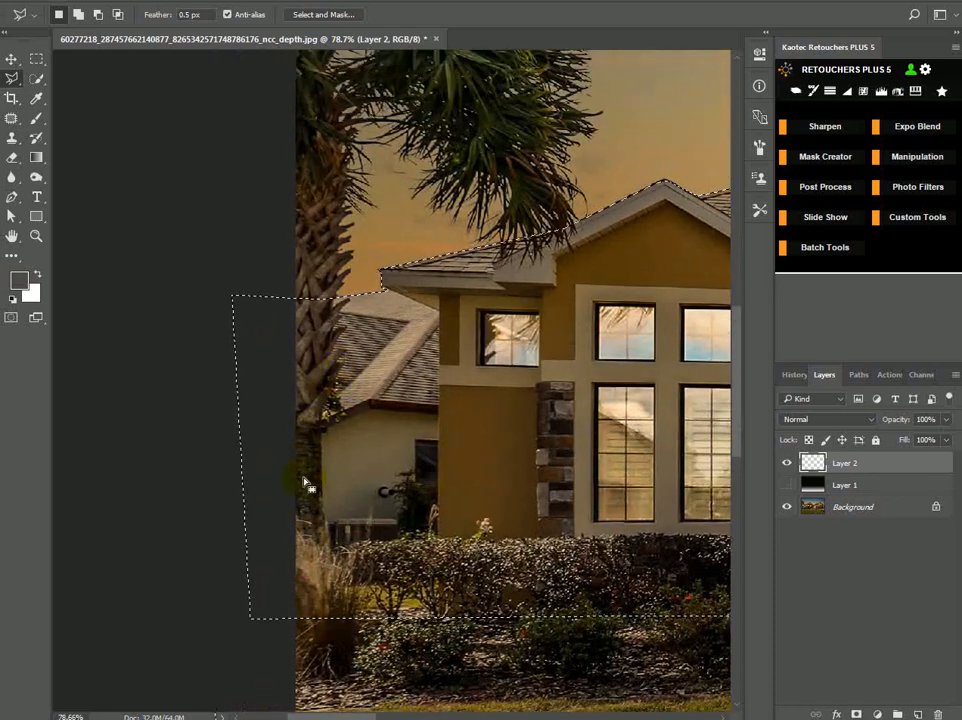
Make Layer 1's ground gradient visible under the finished house selection.
drag(376, 300, 369, 393)
drag(326, 314, 326, 442)
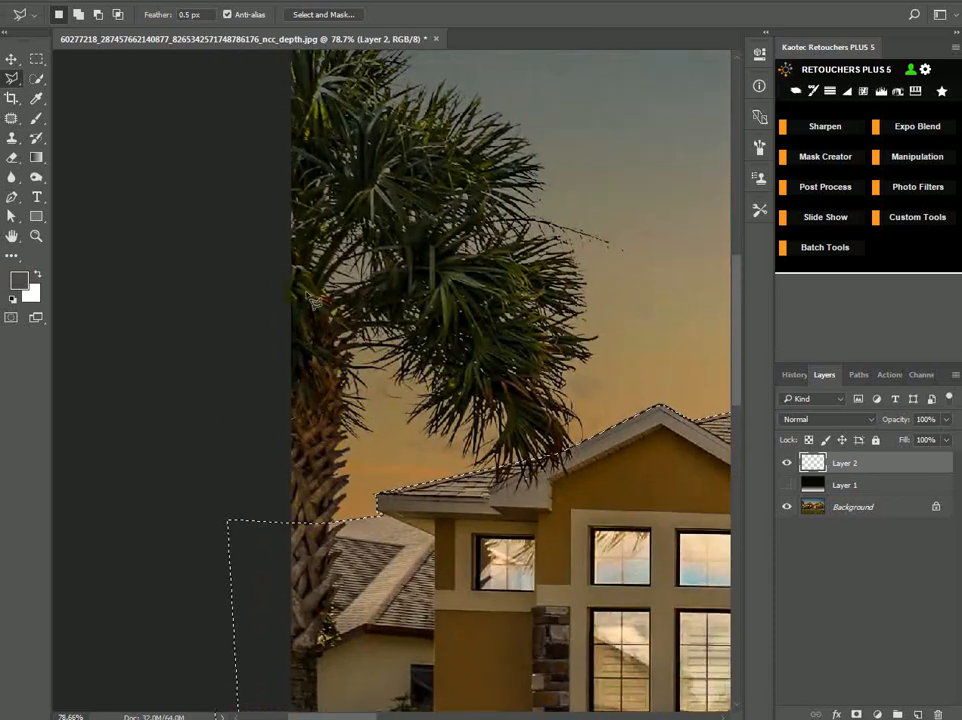
scroll(436, 322, down, 3)
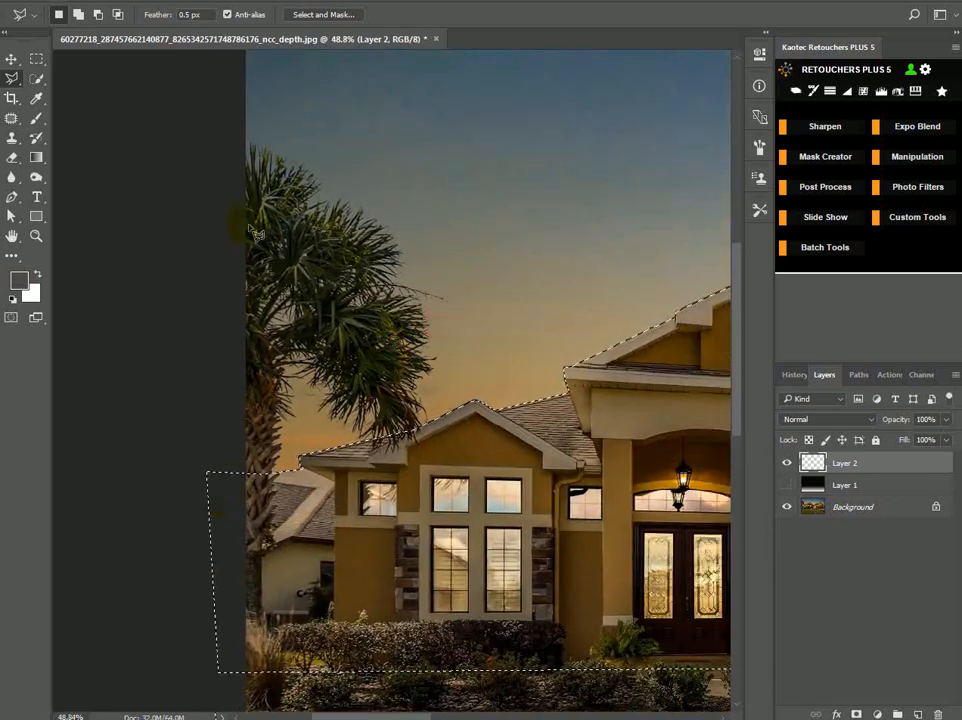
scroll(295, 373, down, 3)
scroll(532, 380, down, 5)
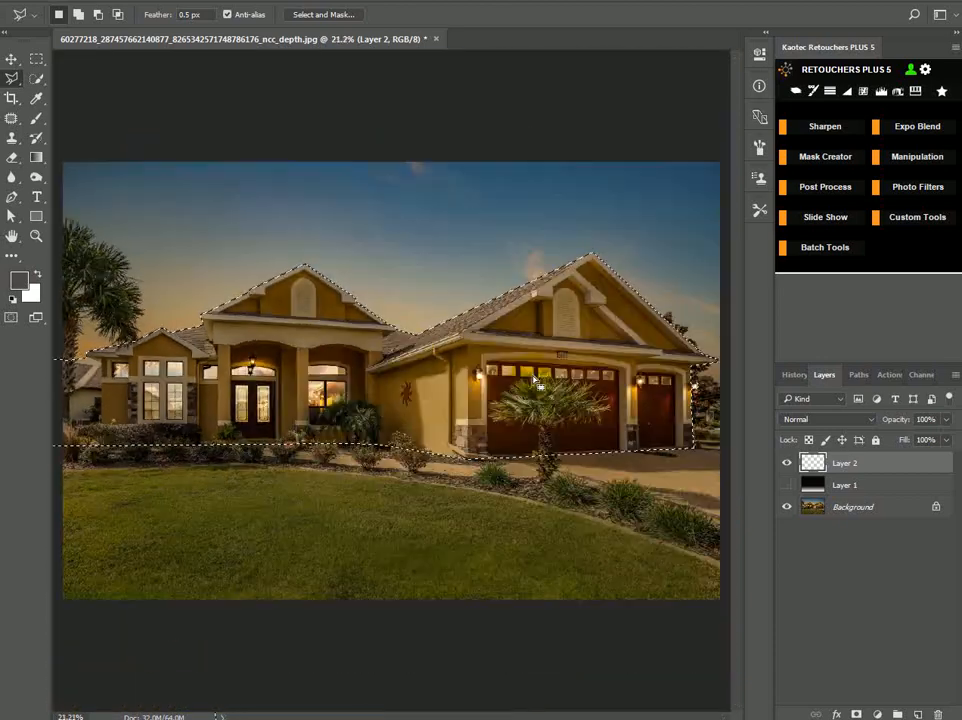
scroll(536, 383, up, 2)
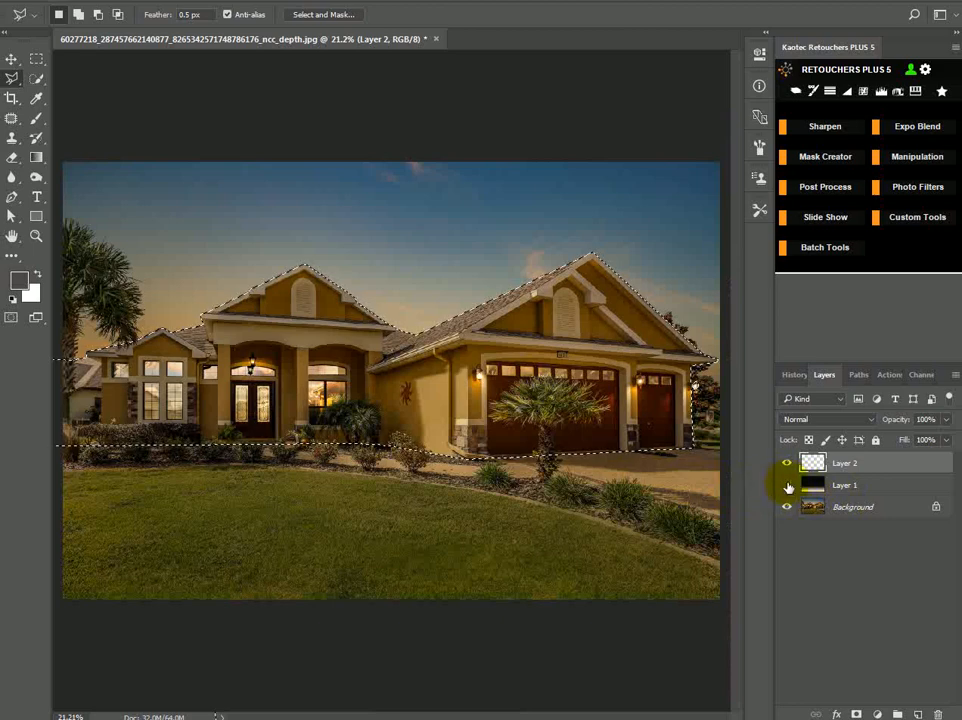
click(786, 485)
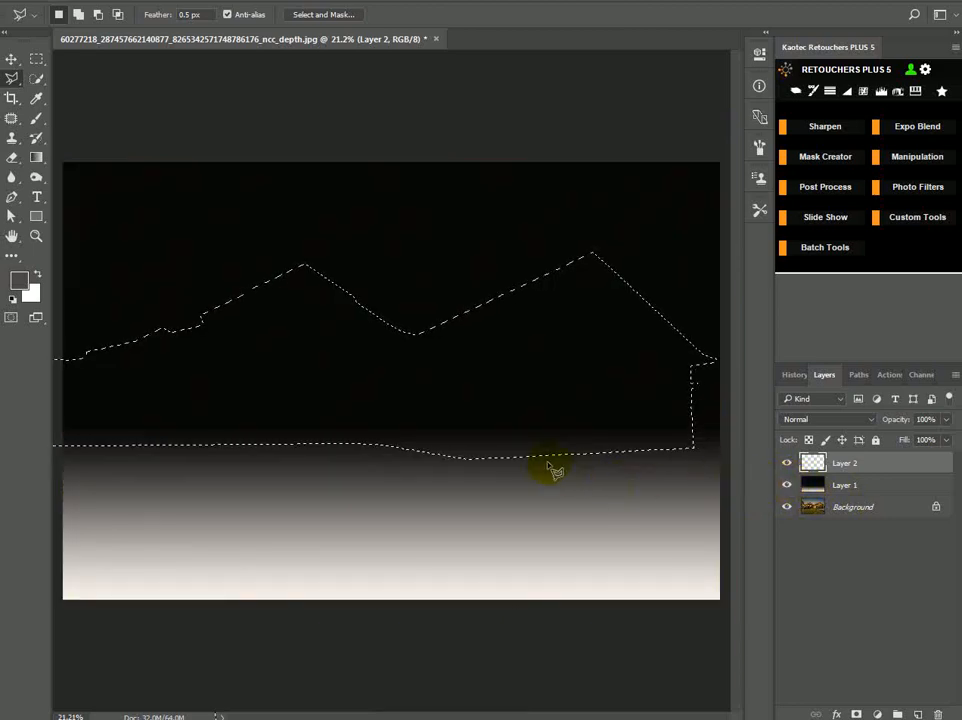
Paint the outer end of the garage on Layer 2 with a 1100 px brush in dark gray sampled from the gradient at the wall's base.
scroll(546, 462, up, 9)
drag(576, 436, 313, 496)
drag(494, 477, 388, 495)
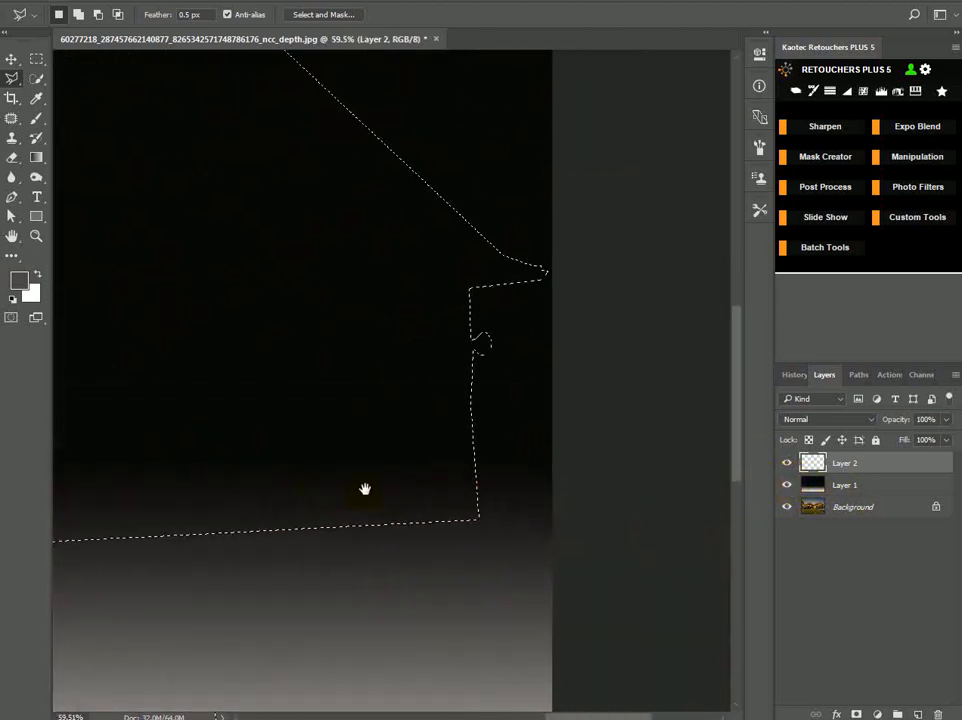
drag(313, 477, 674, 417)
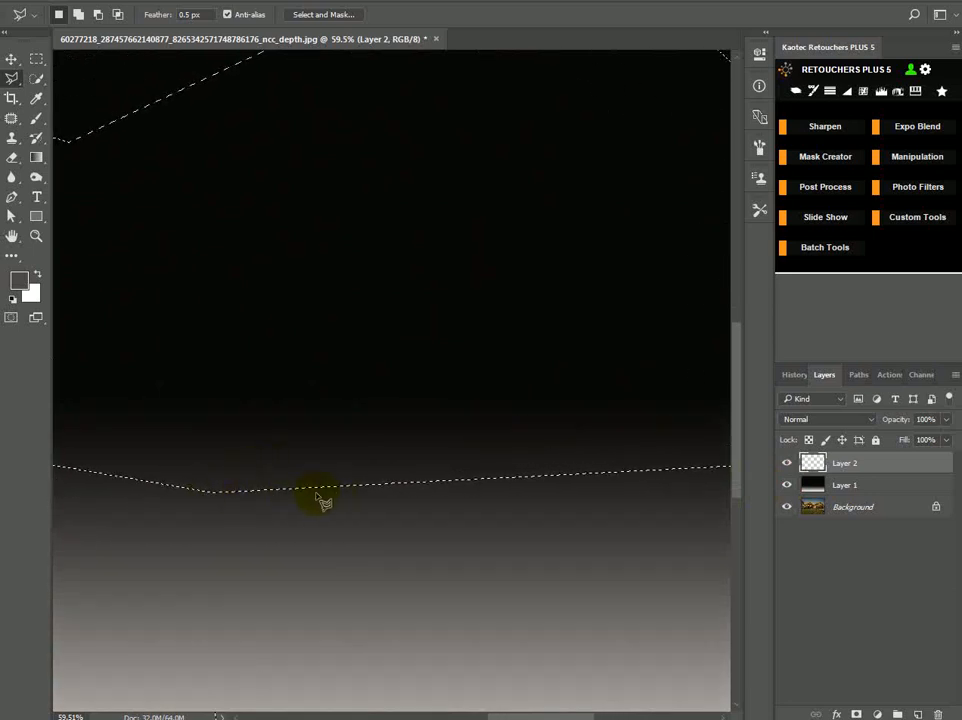
drag(475, 521, 400, 518)
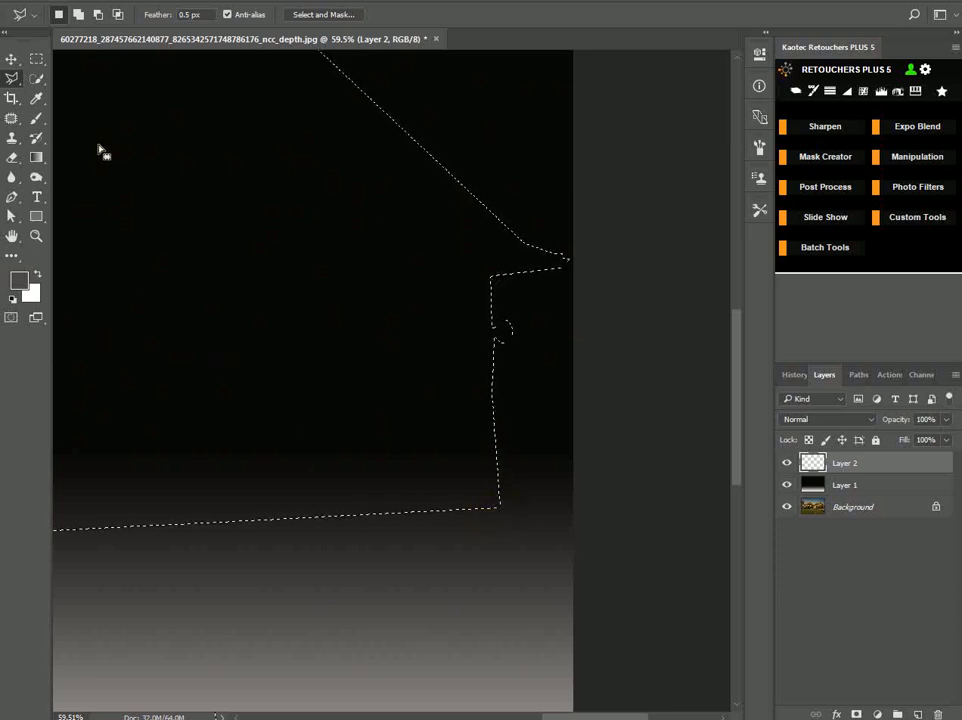
click(37, 120)
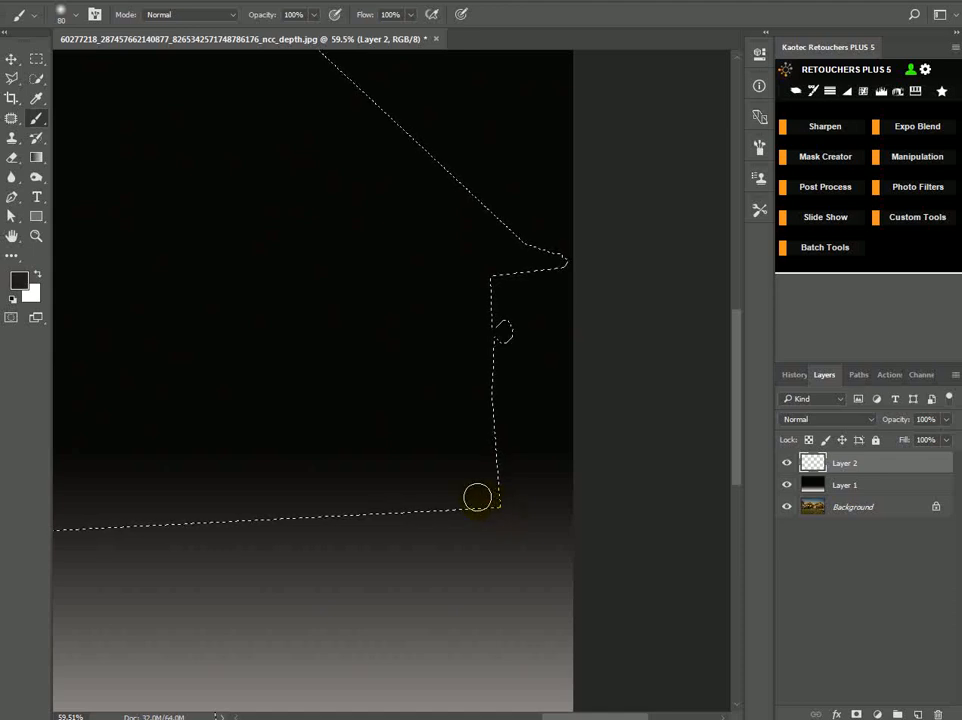
key(bracketright)
key(bracketright)
key(bracketright)
key(bracketright)
key(bracketright)
key(bracketright)
key(bracketright)
key(bracketright)
key(bracketright)
key(bracketright)
key(bracketright)
key(bracketright)
key(bracketright)
key(bracketright)
key(bracketright)
scroll(453, 451, down, 4)
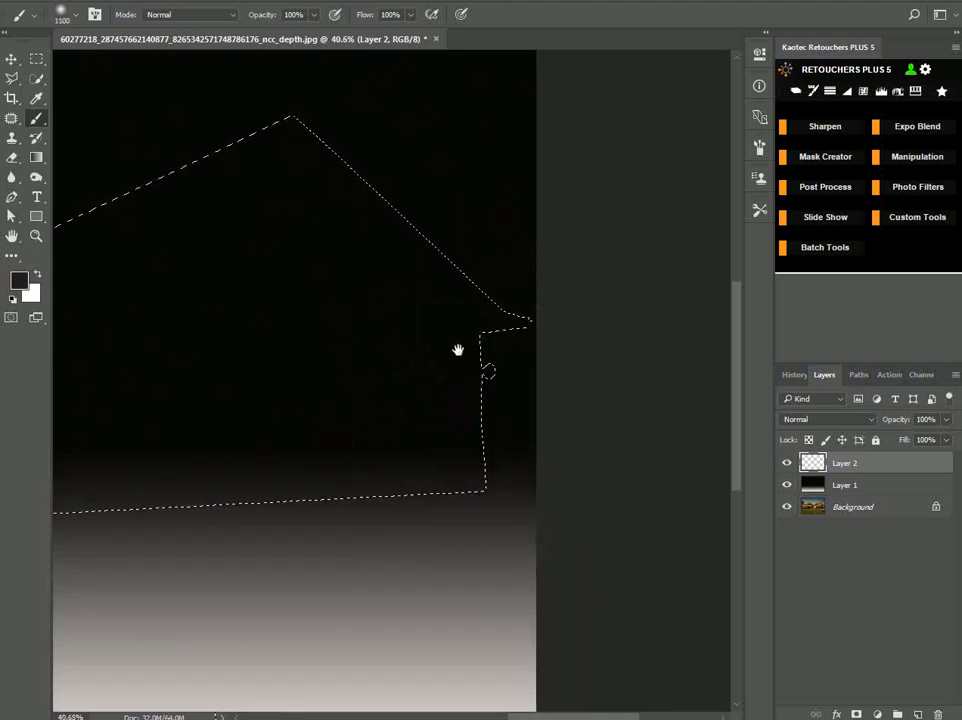
mouse_move(457, 350)
mouse_down()
mouse_move(445, 228)
mouse_move(464, 536)
mouse_move(441, 205)
mouse_move(431, 531)
mouse_move(453, 352)
mouse_move(447, 287)
mouse_move(445, 531)
mouse_move(444, 187)
mouse_up()
drag(366, 391, 553, 249)
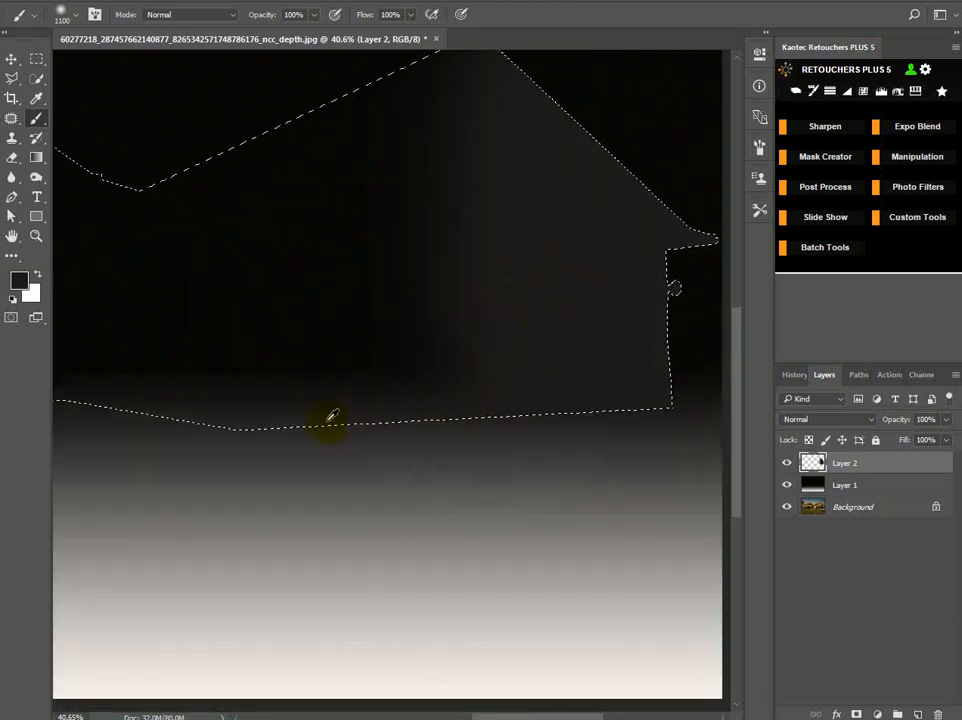
Sample the gray at the house's lowest front corner and paint the garage section around that corner with it, undoing the last stroke.
alt+click(256, 431)
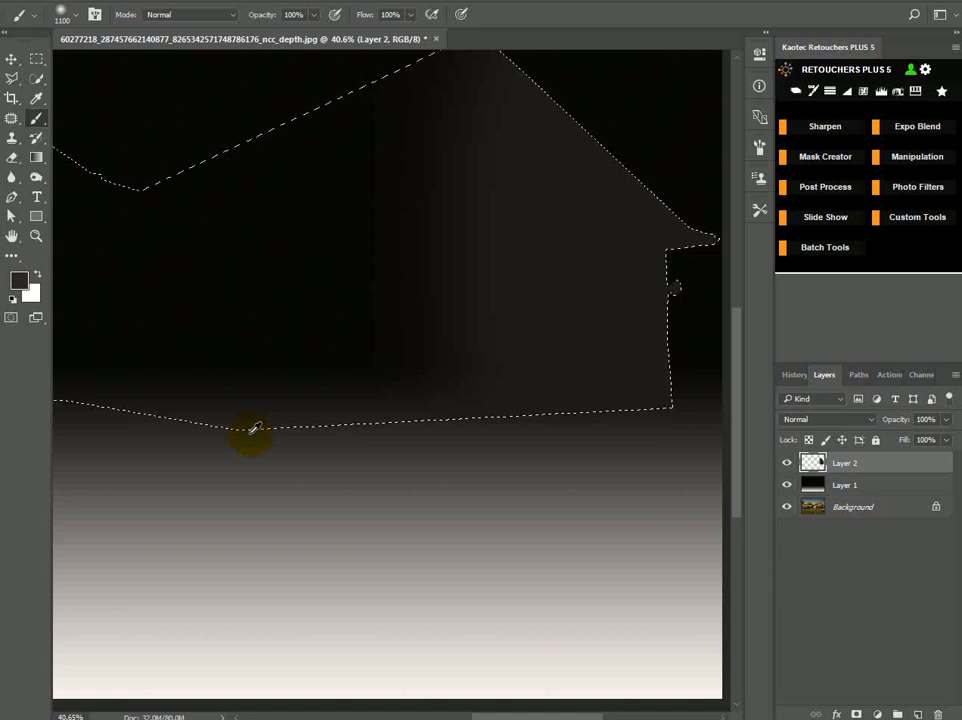
mouse_move(341, 380)
mouse_down()
mouse_move(361, 68)
mouse_move(352, 510)
mouse_move(372, 100)
mouse_move(381, 365)
mouse_move(367, 338)
mouse_move(363, 268)
mouse_move(348, 552)
mouse_up()
scroll(370, 262, up, 3)
drag(480, 440, 352, 365)
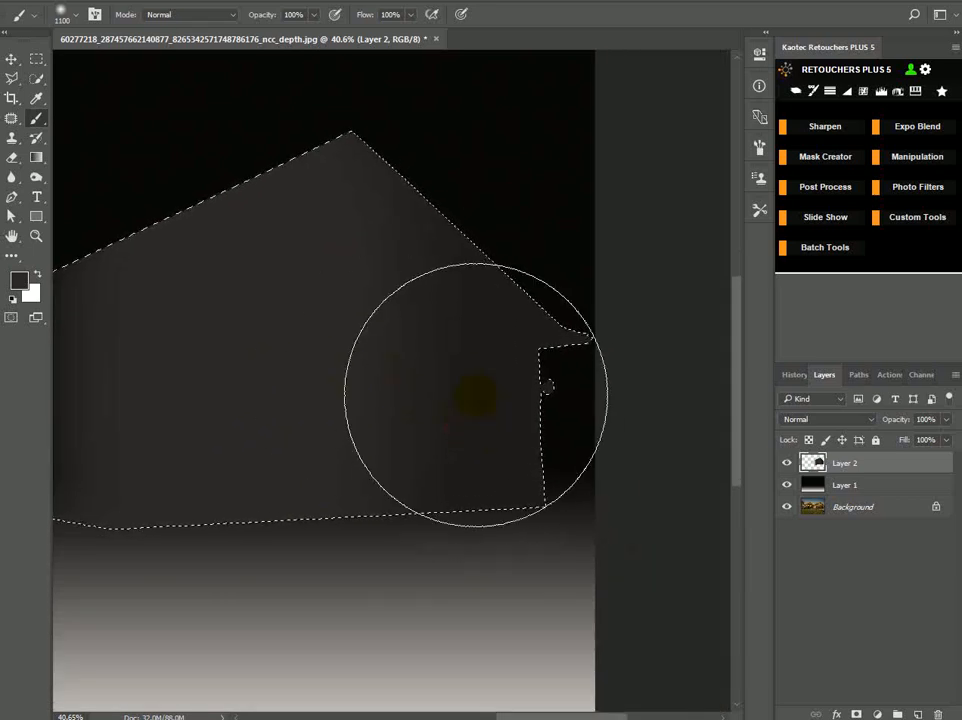
drag(476, 394, 476, 412)
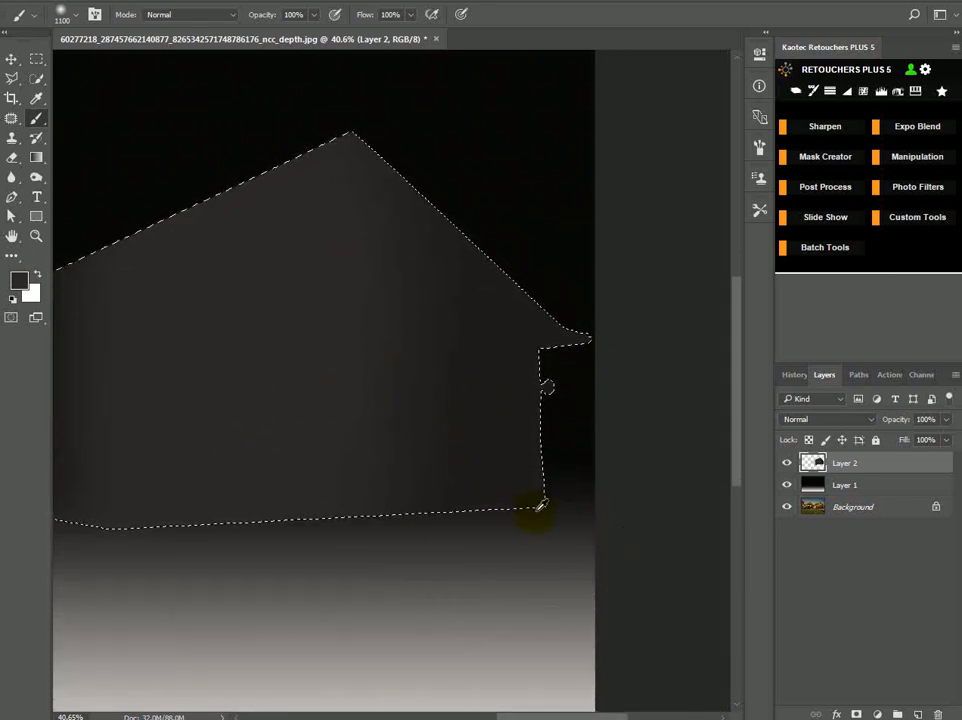
mouse_move(484, 487)
mouse_down()
mouse_move(501, 152)
mouse_move(495, 90)
mouse_move(494, 510)
mouse_up()
key(ctrl+z)
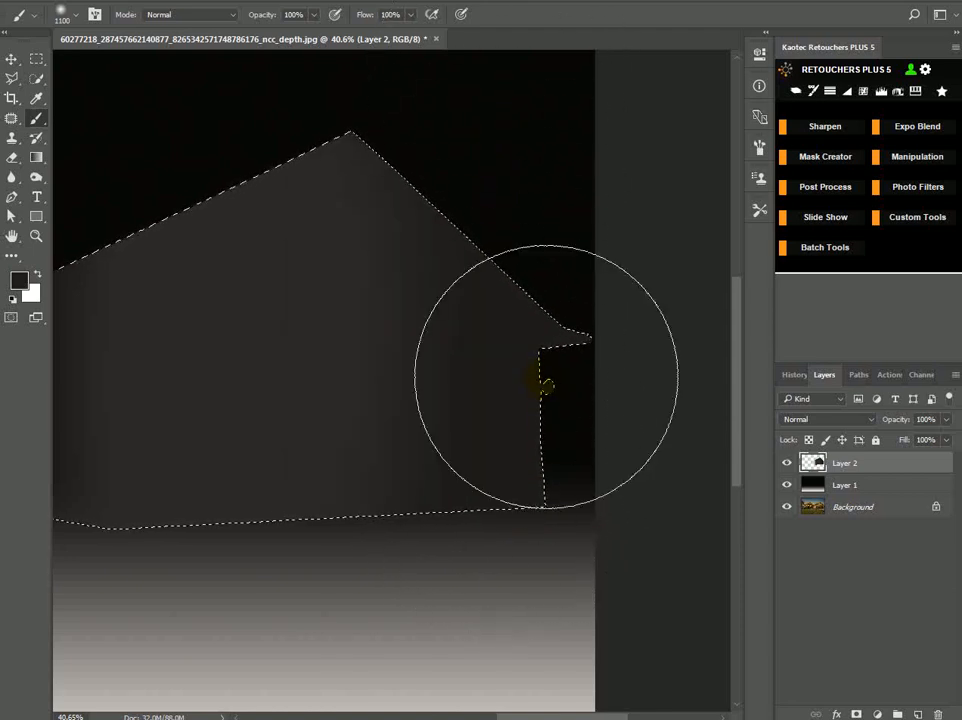
Set the brush to 50% opacity and 900 px, and blend the gray tones vertically across the outer half of the garage.
key(ctrl+d)
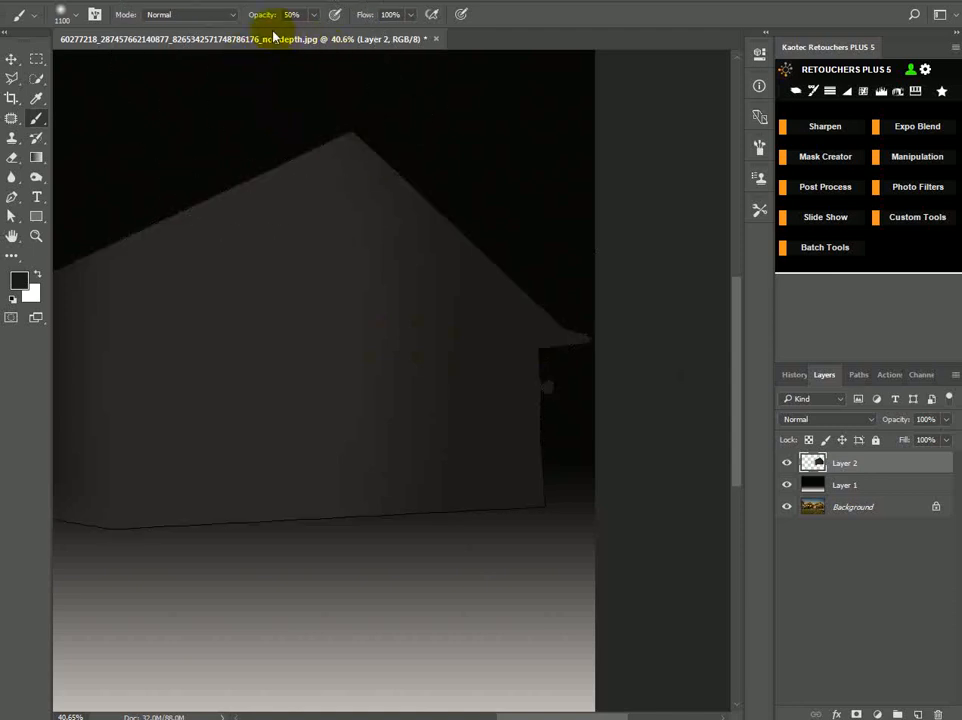
key(bracketleft)
key(bracketleft)
drag(425, 204, 434, 563)
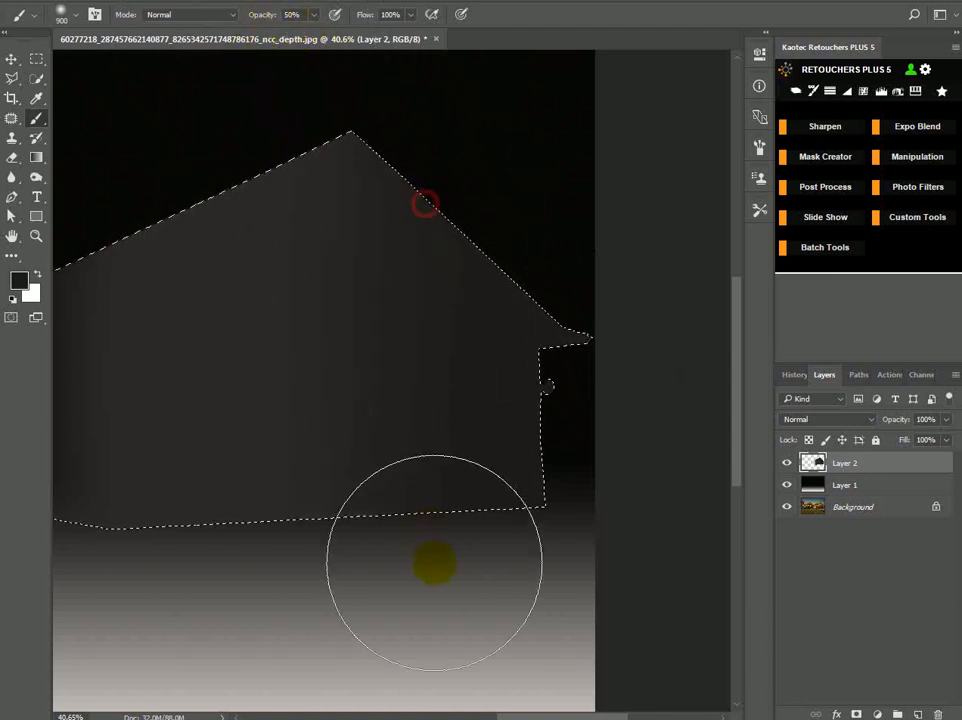
mouse_move(416, 449)
mouse_down()
mouse_move(398, 281)
mouse_move(418, 165)
mouse_up()
drag(459, 249, 421, 535)
drag(389, 468, 447, 449)
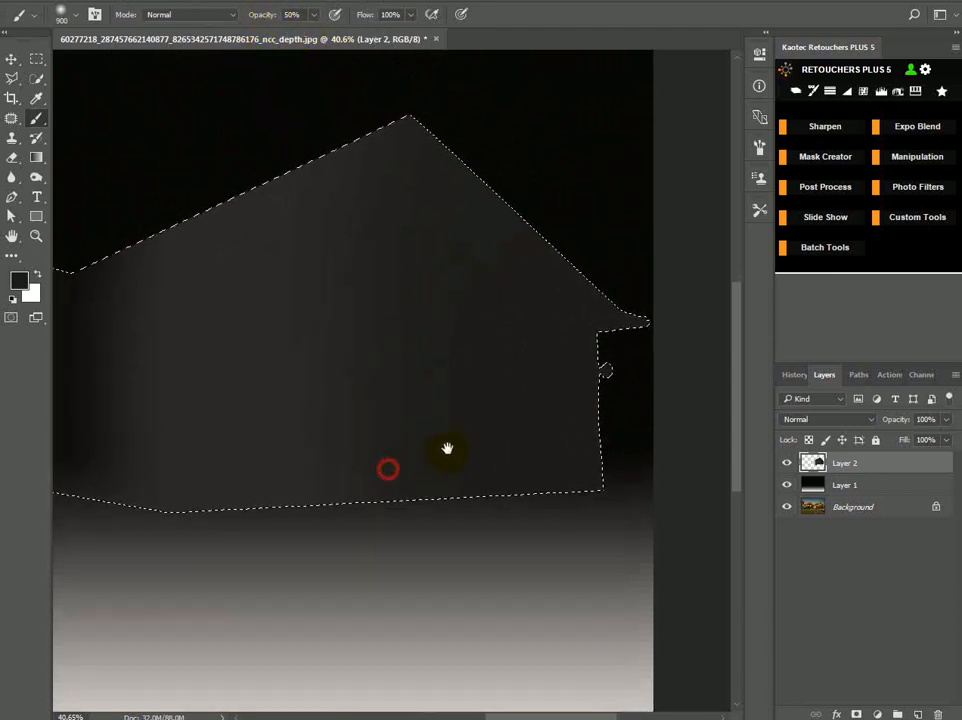
Blend the garage's middle, below its roof peak, with strokes of the lighter gray used at the front corner.
scroll(455, 394, down, 6)
scroll(480, 400, up, 5)
scroll(369, 386, up, 2)
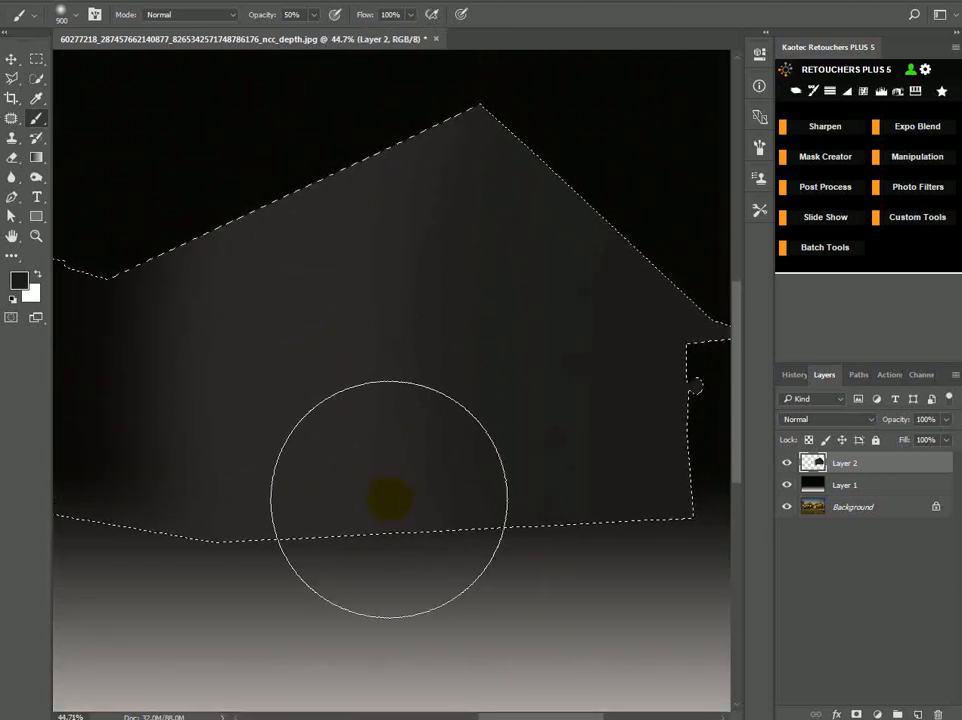
mouse_move(366, 508)
mouse_down()
mouse_move(345, 120)
mouse_move(455, 221)
mouse_up()
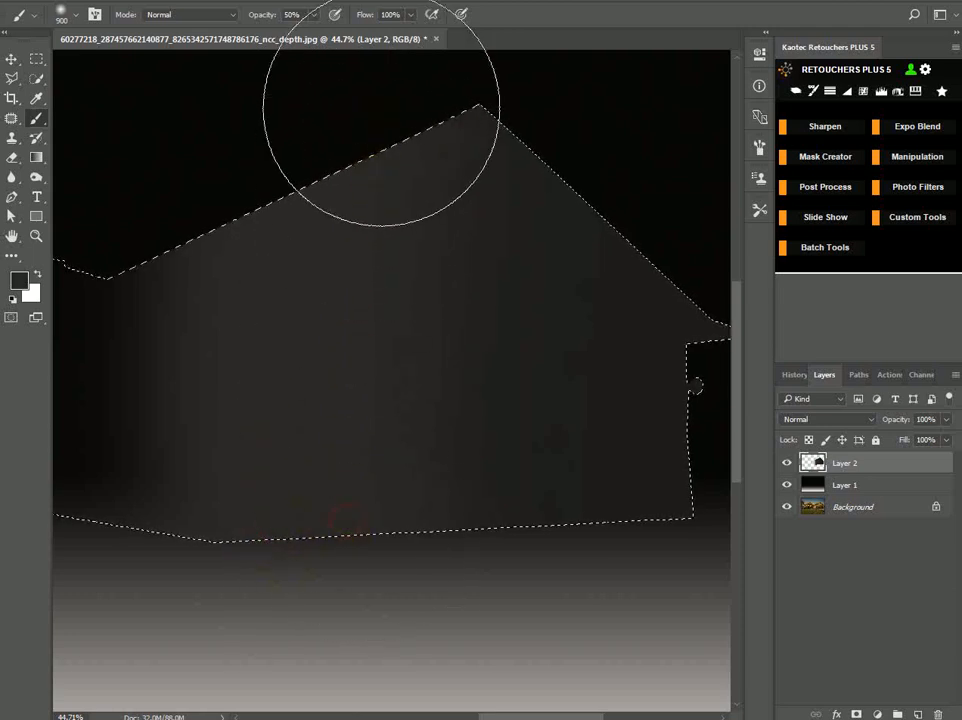
scroll(440, 190, down, 3)
drag(355, 203, 440, 254)
scroll(468, 267, down, 2)
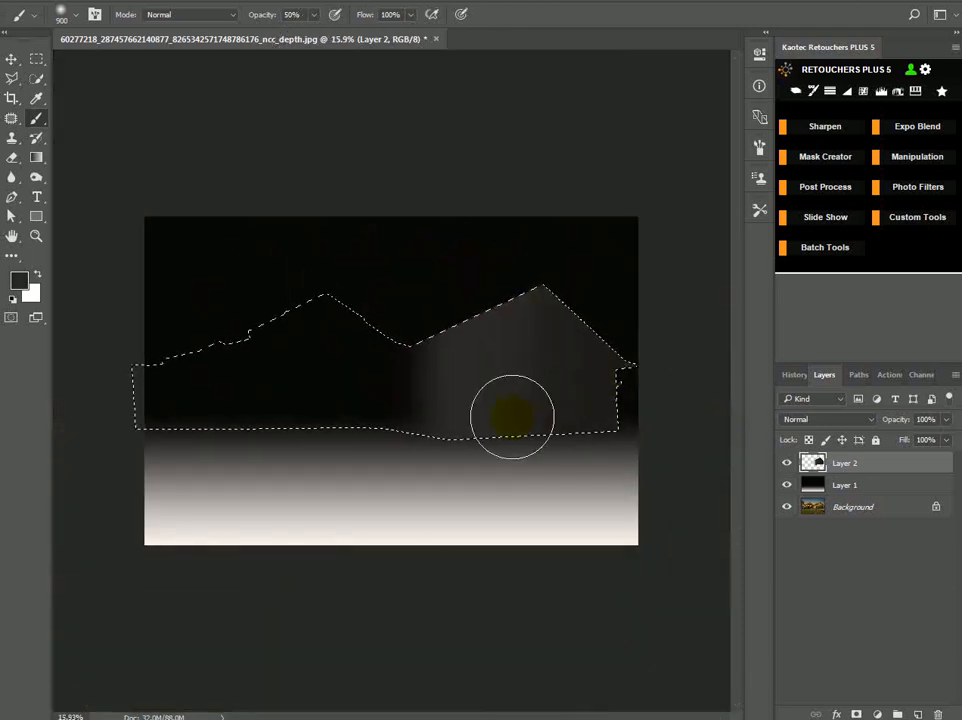
Reduce the brush to 700 px and paint the side wall below the roof valley in dark gray sampled at its base.
scroll(385, 397, up, 2)
drag(442, 383, 423, 389)
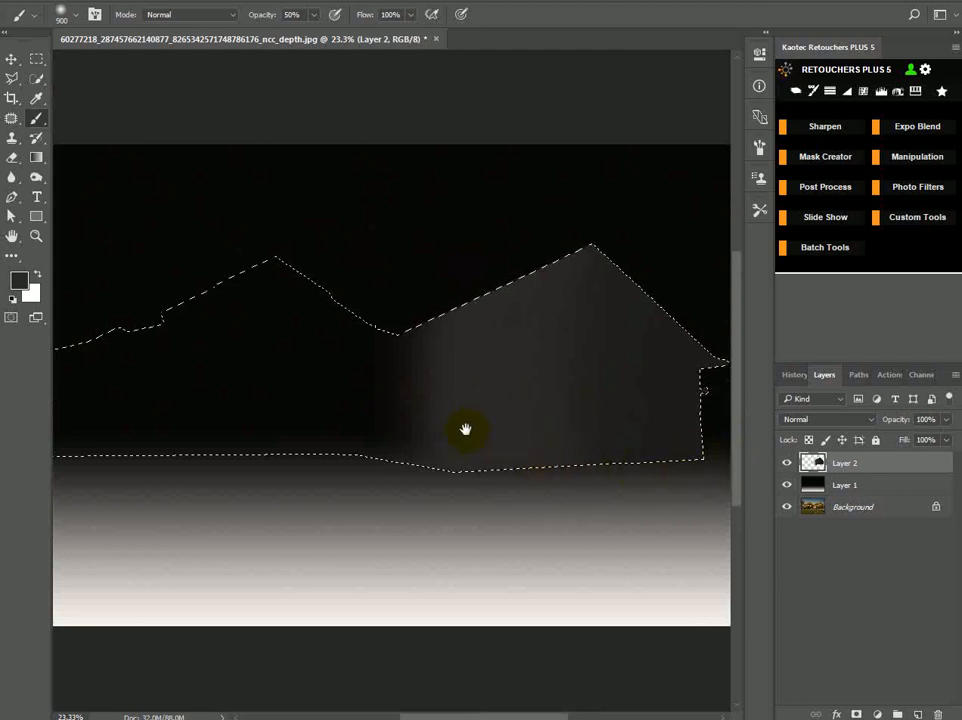
drag(433, 435, 530, 432)
scroll(525, 438, up, 5)
scroll(522, 442, up, 3)
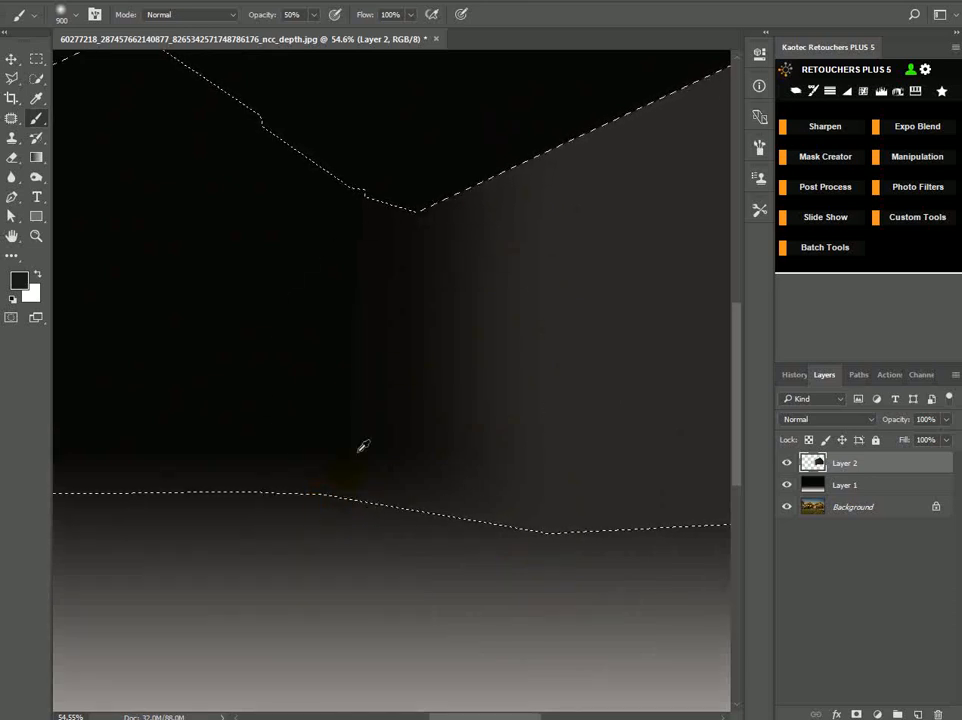
key(bracketleft)
key(bracketleft)
mouse_move(391, 464)
mouse_down()
mouse_move(389, 187)
mouse_move(398, 145)
mouse_up()
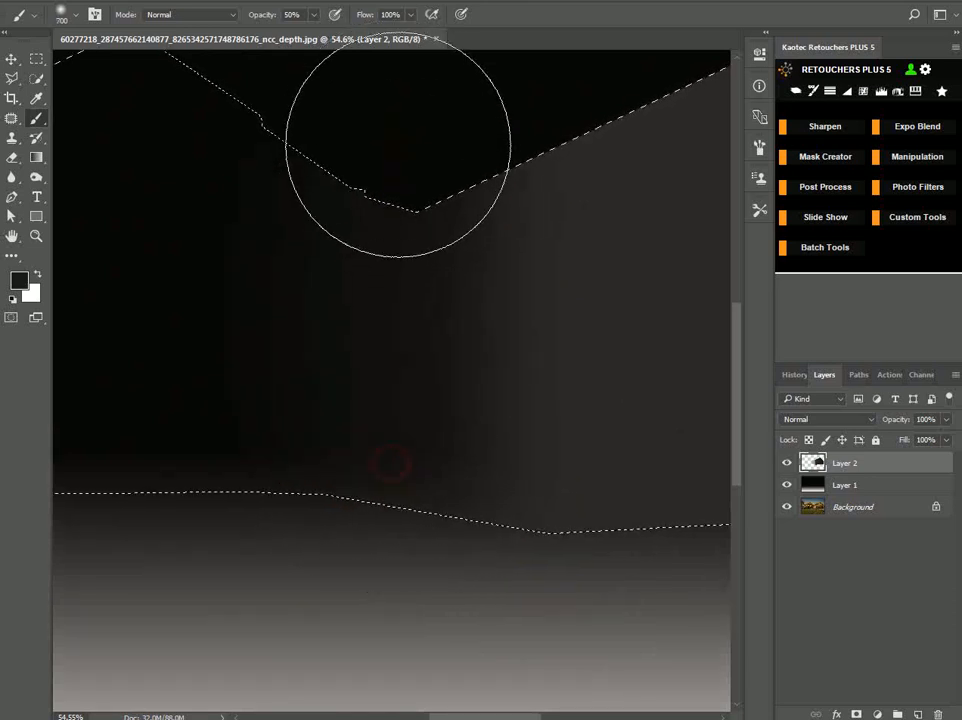
drag(390, 474, 404, 162)
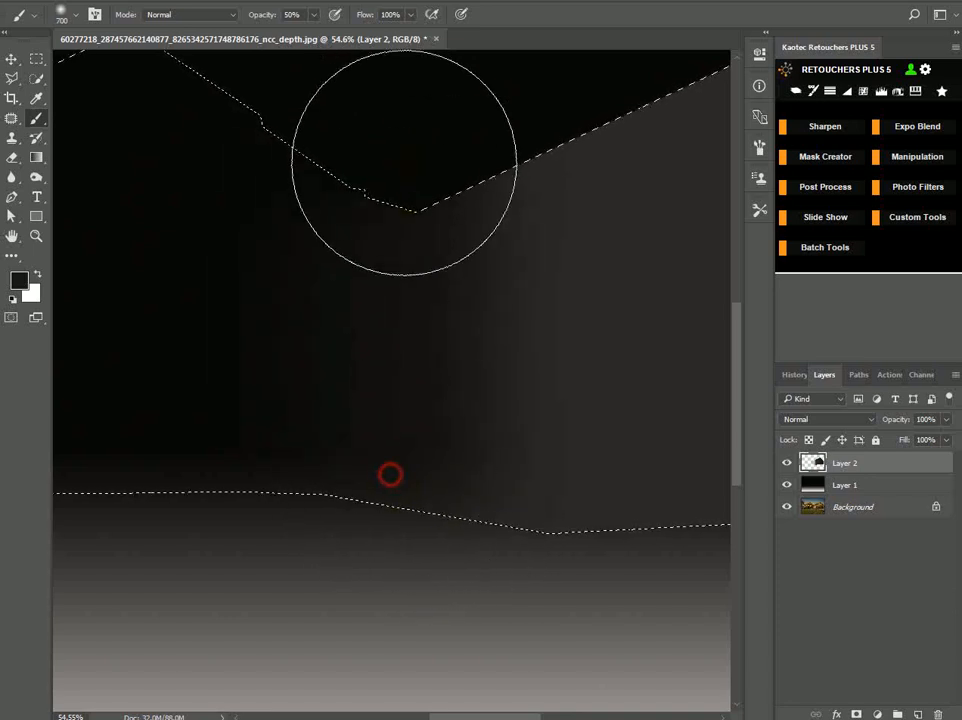
mouse_move(401, 217)
mouse_down()
mouse_move(394, 499)
mouse_move(382, 499)
mouse_move(426, 377)
mouse_move(432, 264)
mouse_up()
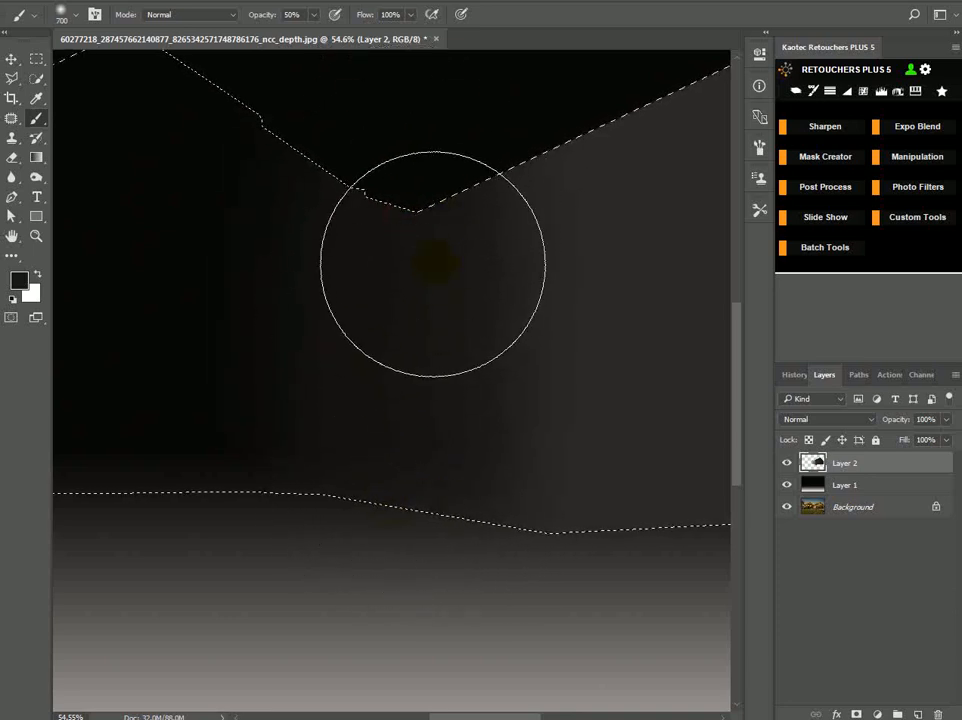
Extend the dark gray from the roof valley toward the entrance gable with vertical brush strokes.
scroll(433, 264, down, 3)
drag(546, 252, 416, 313)
drag(379, 348, 487, 352)
drag(329, 380, 357, 396)
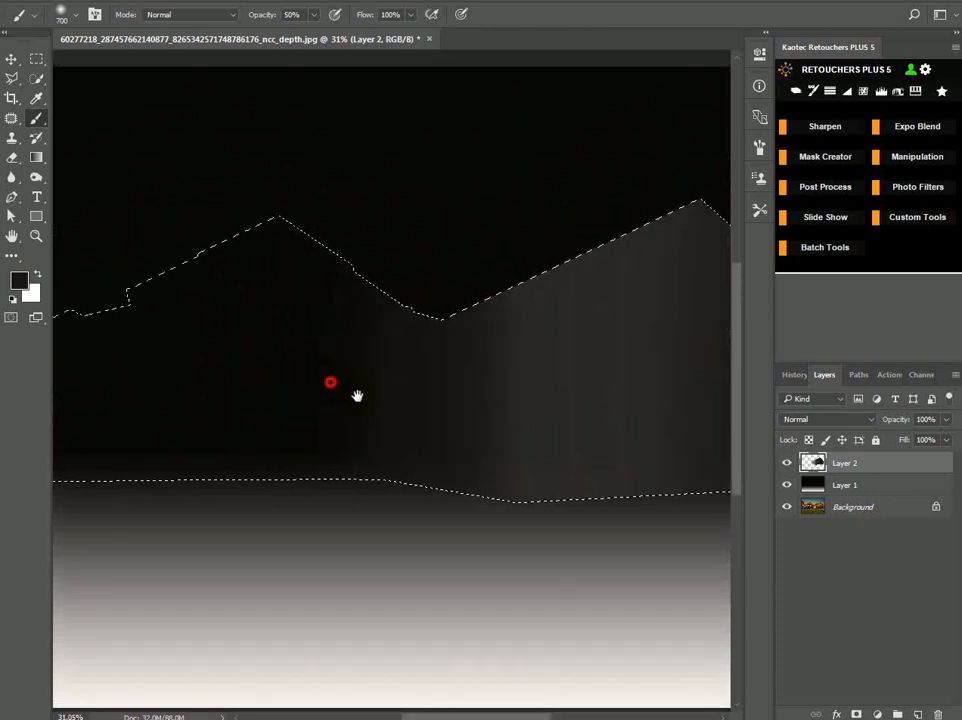
scroll(361, 430, up, 2)
mouse_move(412, 460)
mouse_down()
mouse_move(390, 268)
mouse_move(412, 225)
mouse_up()
mouse_move(419, 311)
mouse_down()
mouse_move(419, 470)
mouse_move(412, 304)
mouse_up()
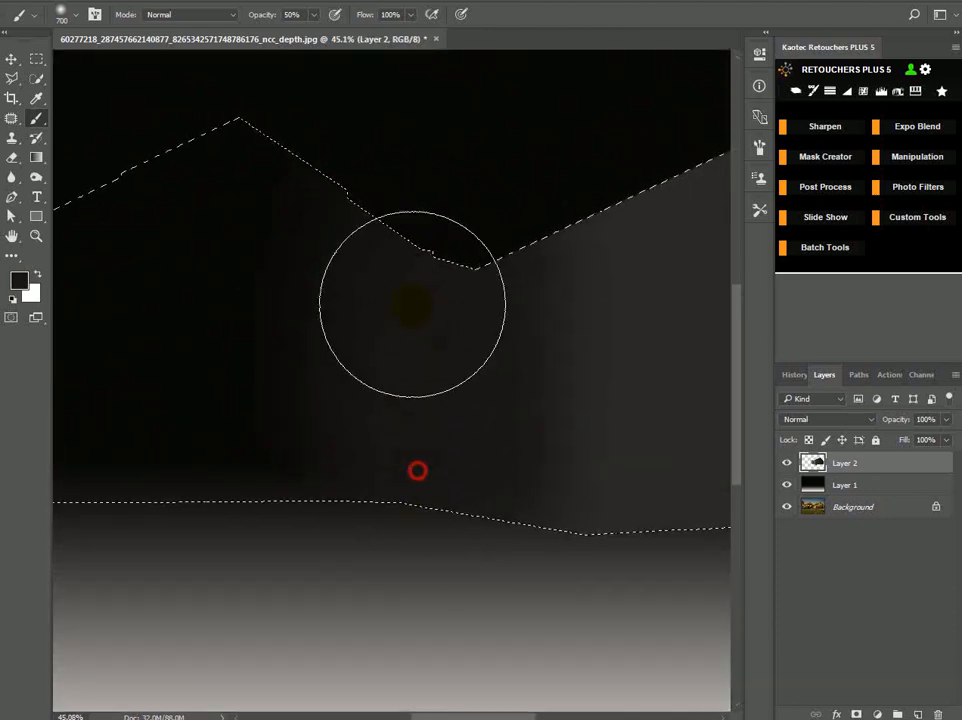
Lower the brush opacity to 30% and soften the tone transition between the side wall and the garage corner.
drag(473, 294, 279, 290)
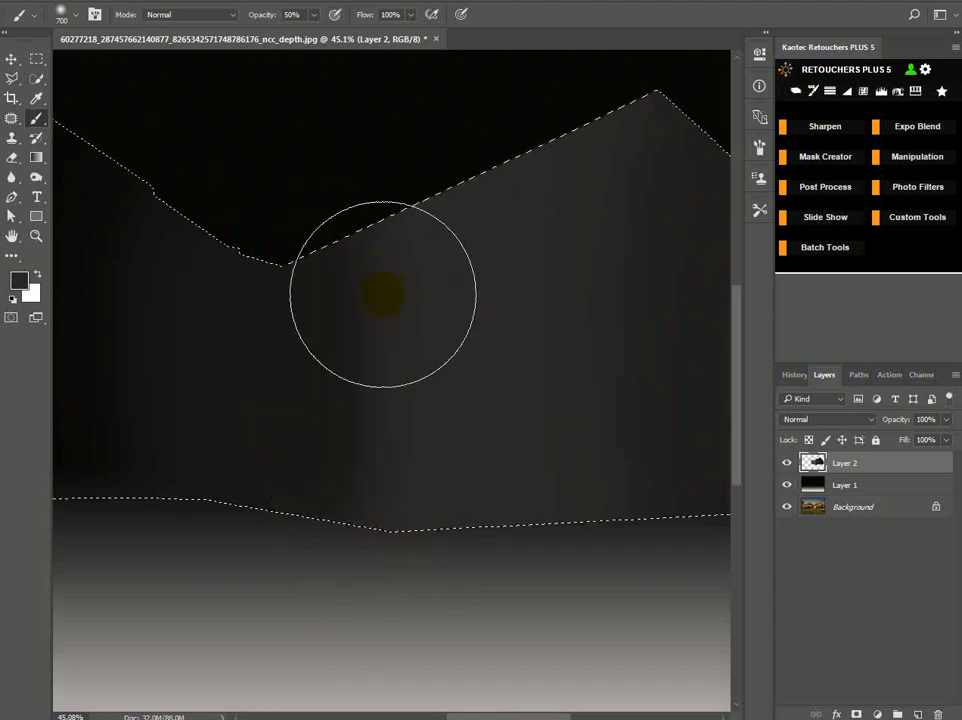
key(3)
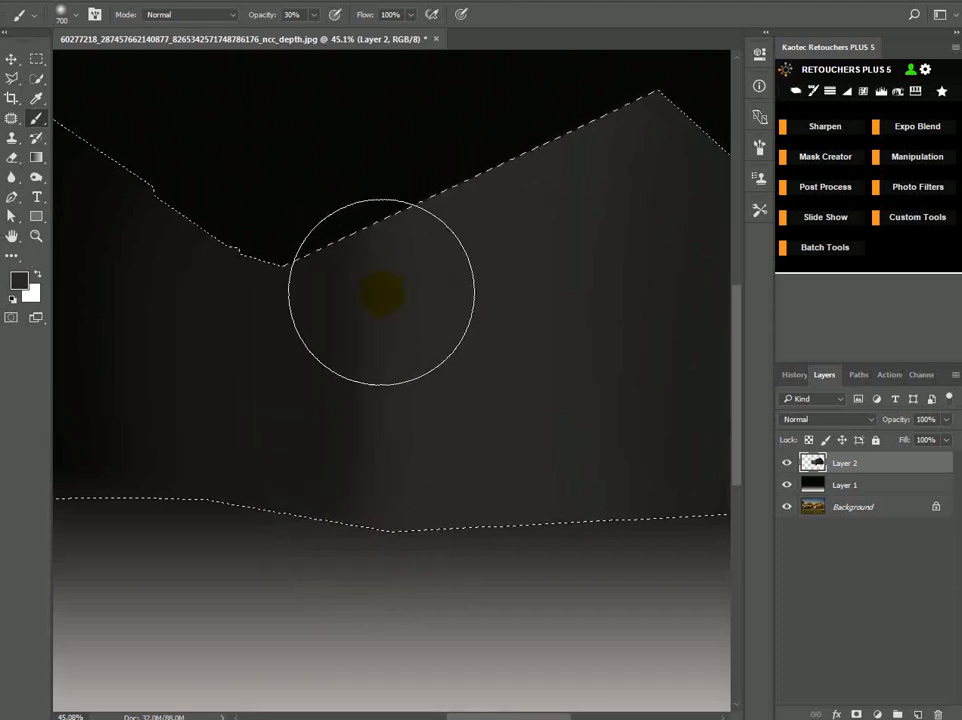
mouse_move(371, 273)
mouse_down()
mouse_move(361, 434)
mouse_move(399, 485)
mouse_move(374, 271)
mouse_up()
Sample the gray at the base where the side wall meets the entrance front and blend it up to the roof valley.
scroll(453, 312, down, 4)
drag(584, 231, 666, 223)
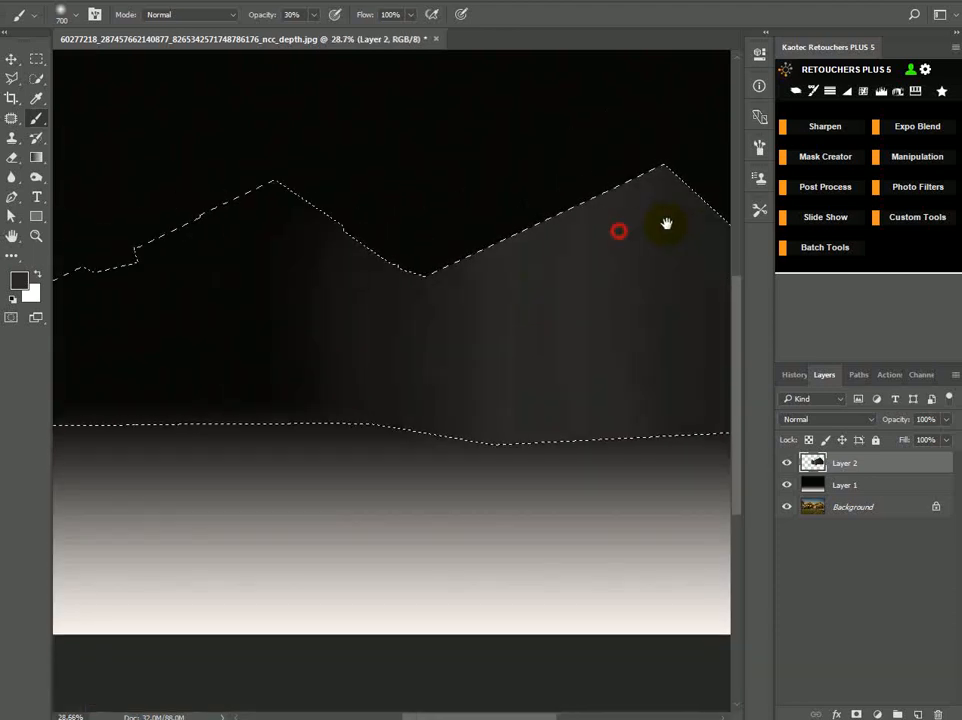
scroll(489, 345, up, 4)
alt+click(310, 466)
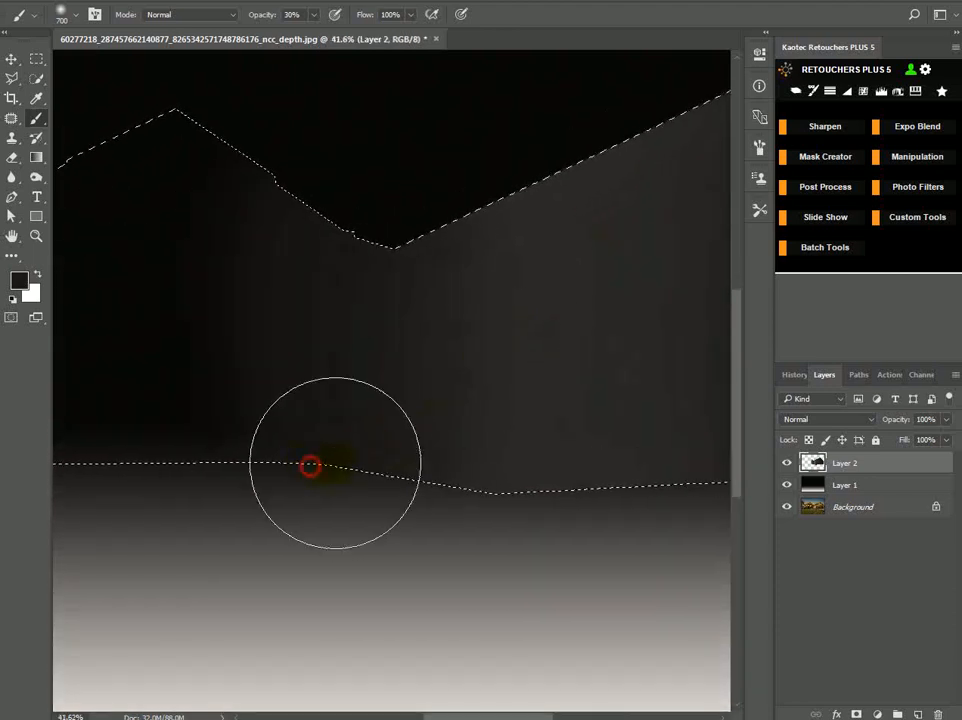
drag(343, 456, 363, 243)
drag(382, 290, 356, 459)
drag(322, 386, 474, 421)
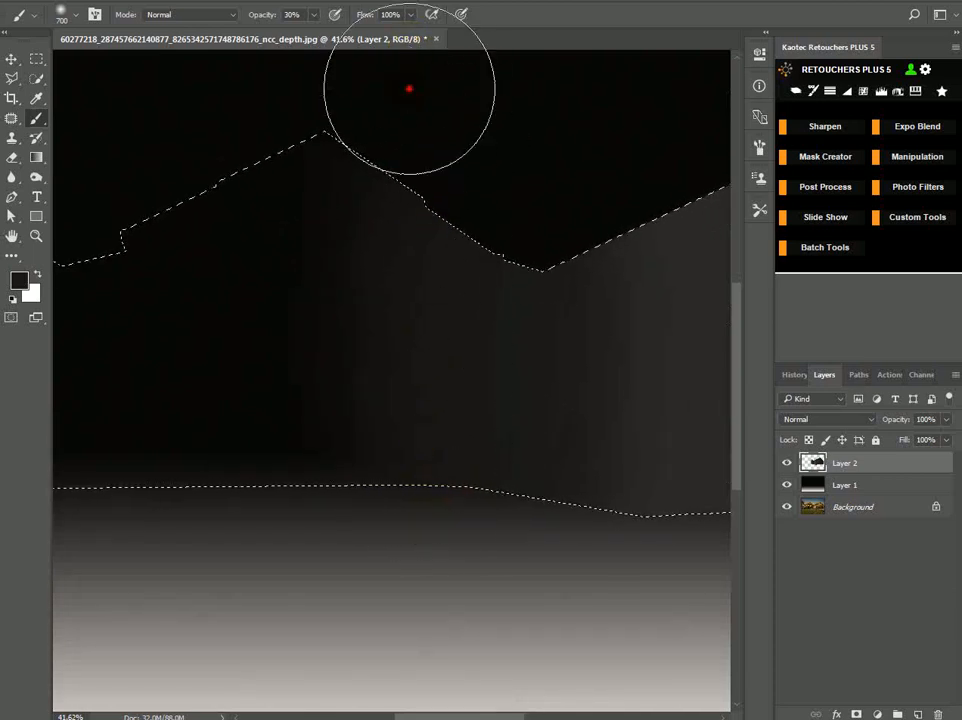
Set the brush to 100% opacity and 900 px, and paint the entrance and left wing in the same dark gray.
scroll(457, 395, down, 2)
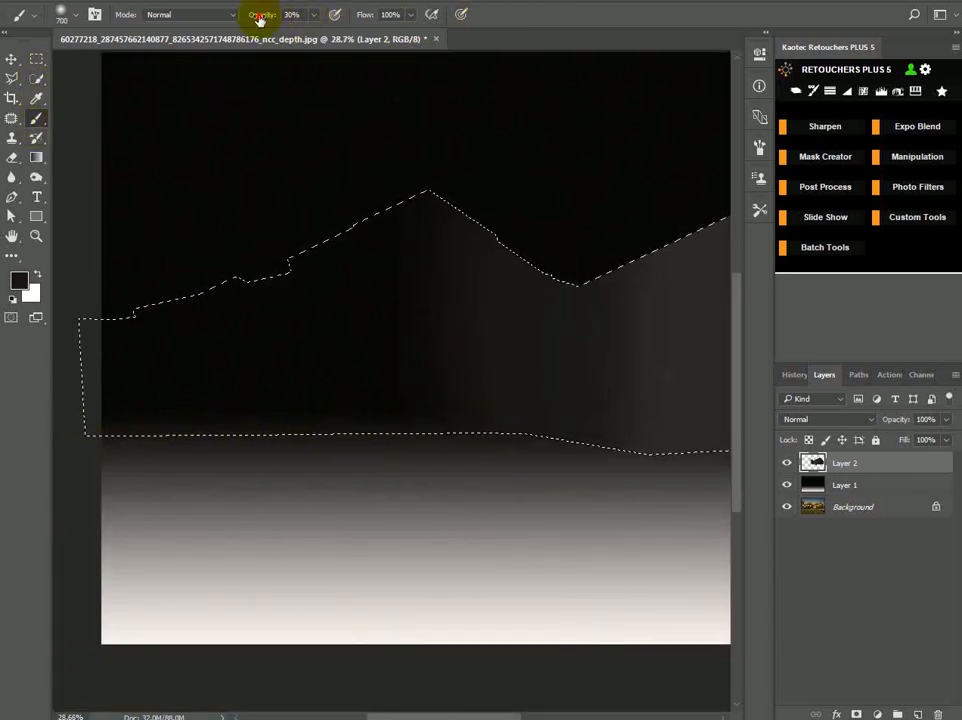
drag(262, 15, 384, 30)
key(bracketright)
key(bracketright)
mouse_move(399, 185)
mouse_down()
mouse_move(414, 420)
mouse_move(415, 252)
mouse_move(436, 423)
mouse_move(240, 460)
mouse_move(257, 358)
mouse_move(291, 339)
mouse_move(133, 365)
mouse_move(111, 442)
mouse_move(262, 387)
mouse_move(231, 347)
mouse_move(300, 305)
mouse_up()
key(space)
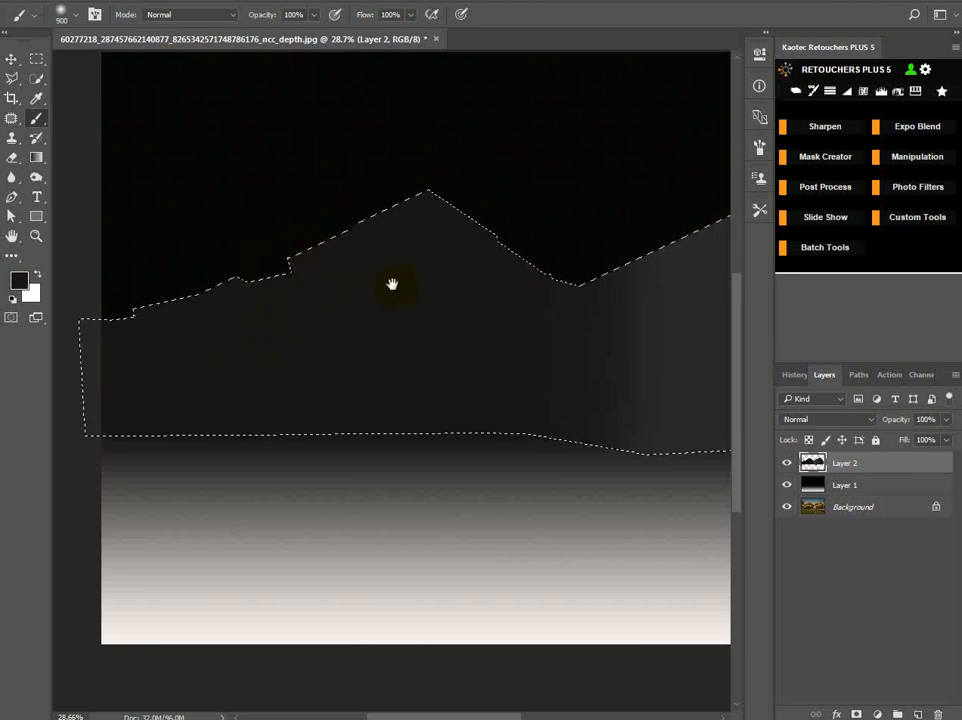
Clear the selection around the house on Layer 2.
drag(391, 283, 311, 300)
scroll(447, 285, down, 3)
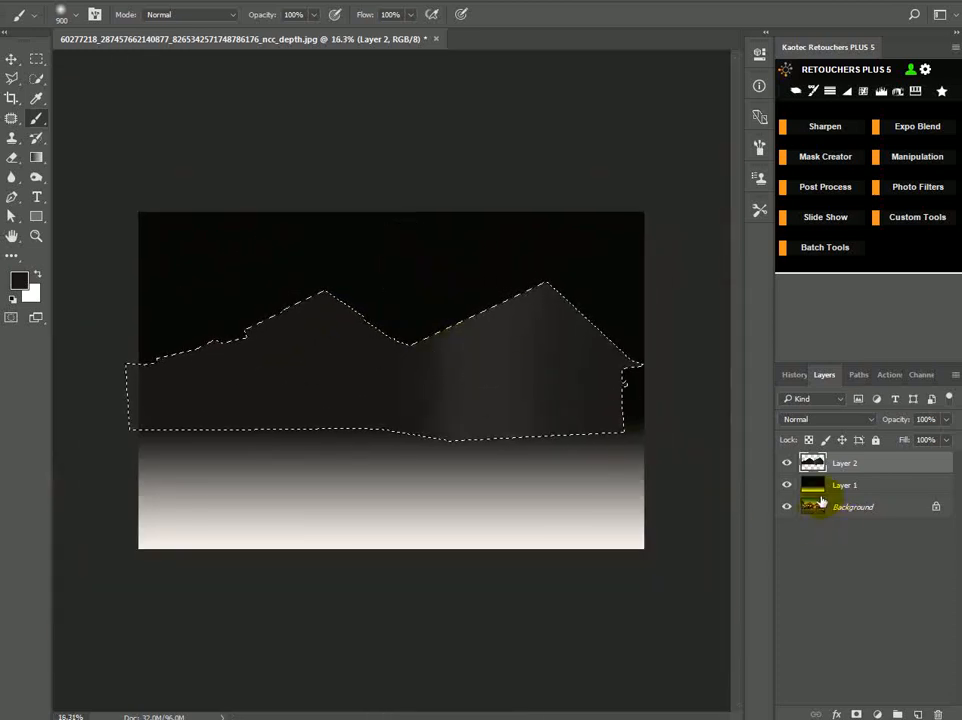
key(ctrl+d)
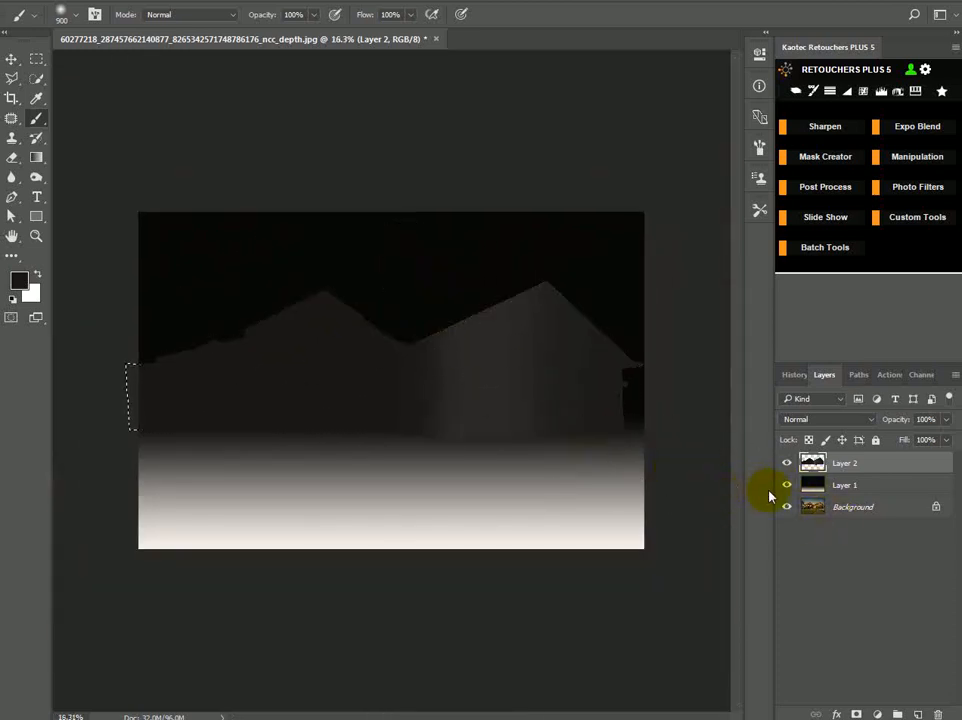
Examine the house shading along the garage, side wall and roof valley, and how its base meets the ground gradient.
scroll(533, 379, up, 2)
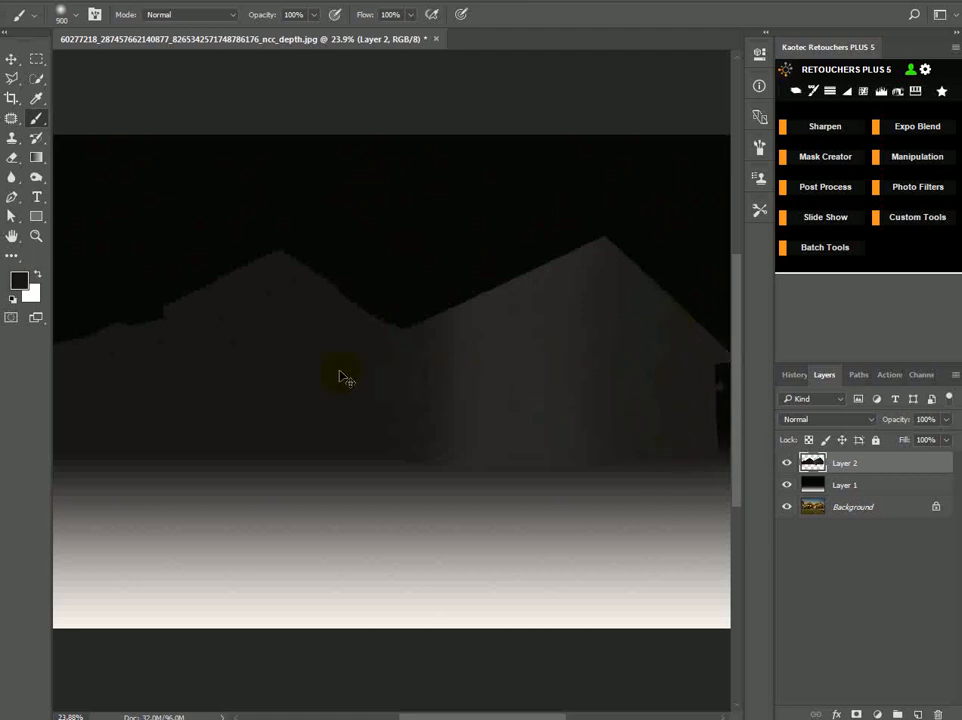
drag(245, 371, 377, 380)
scroll(368, 387, up, 3)
drag(642, 383, 264, 407)
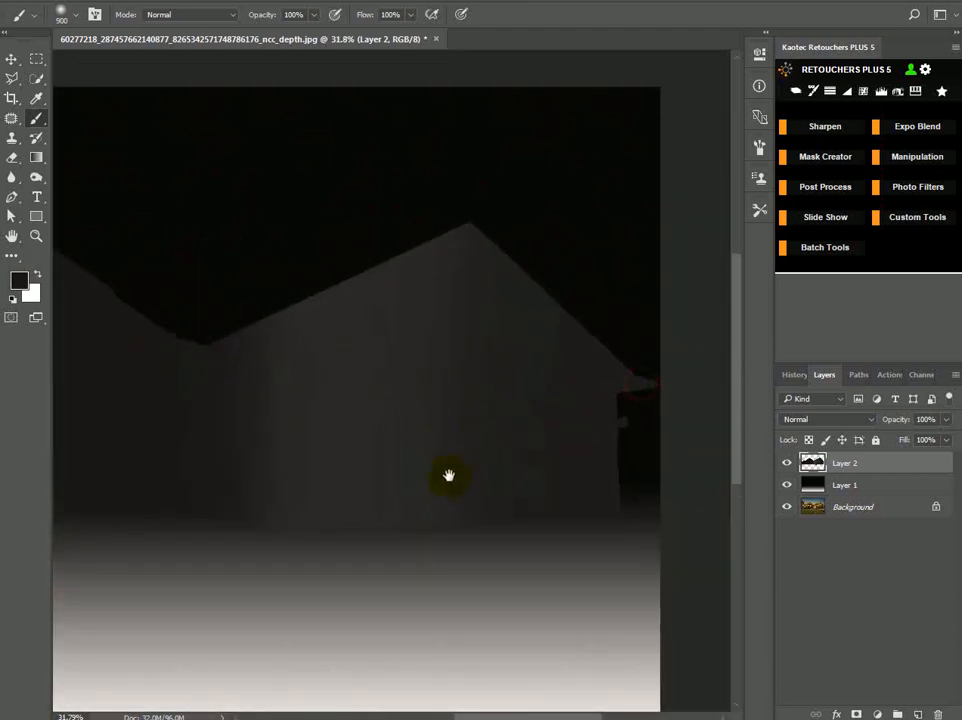
scroll(554, 526, up, 2)
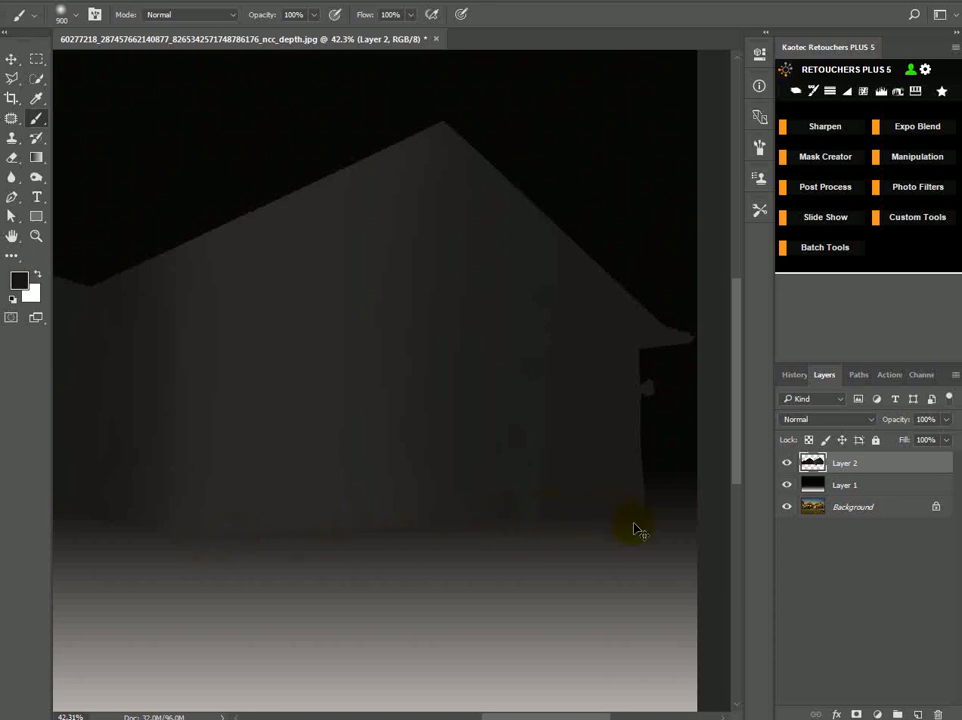
drag(222, 525, 540, 558)
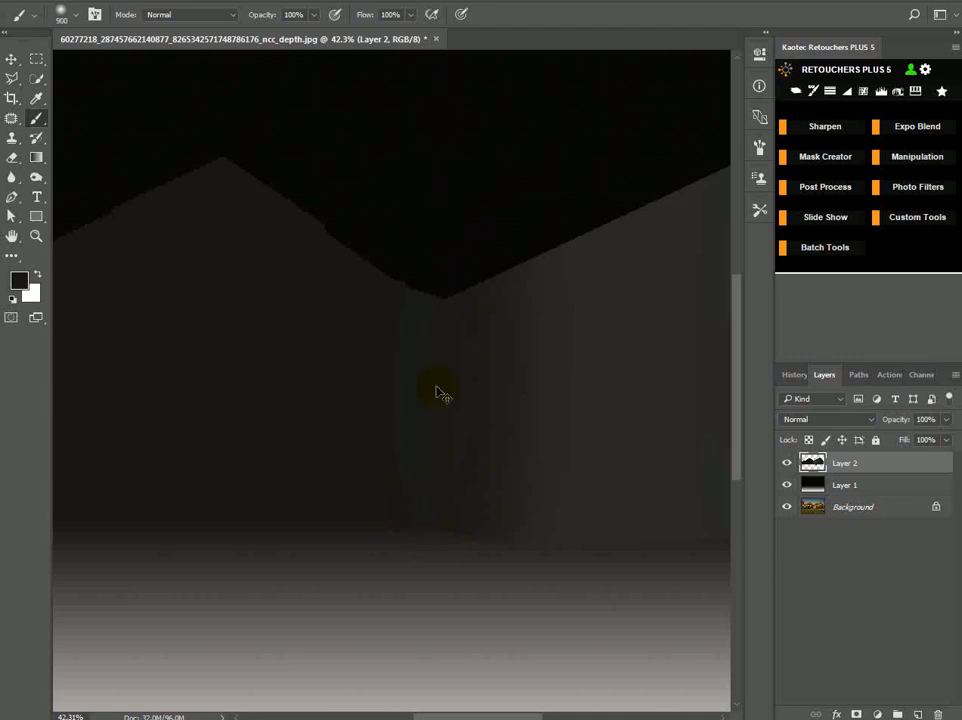
scroll(466, 399, down, 4)
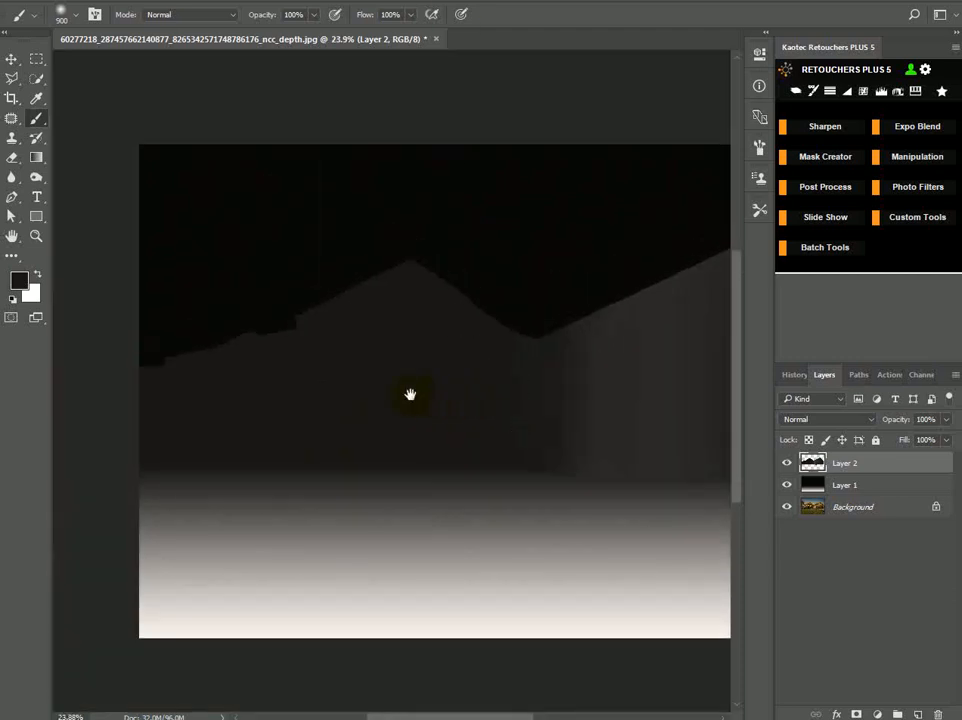
drag(548, 390, 366, 385)
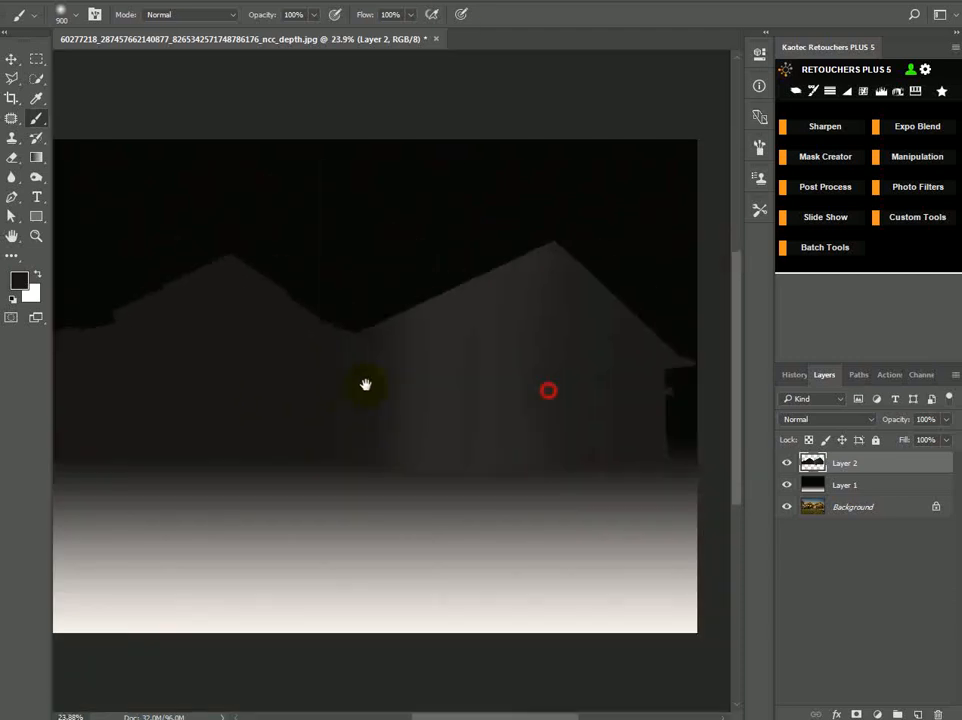
Check the left palm in the photo with both depth layers hidden, and leave only Layer 2 visible over the Background.
click(785, 464)
click(785, 487)
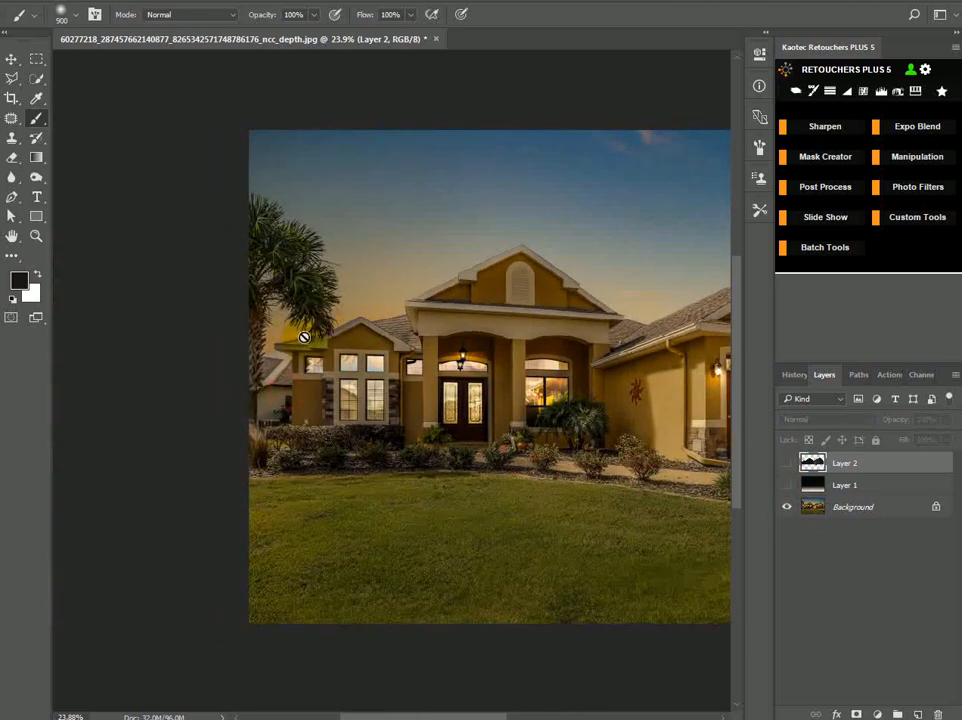
scroll(304, 337, up, 3)
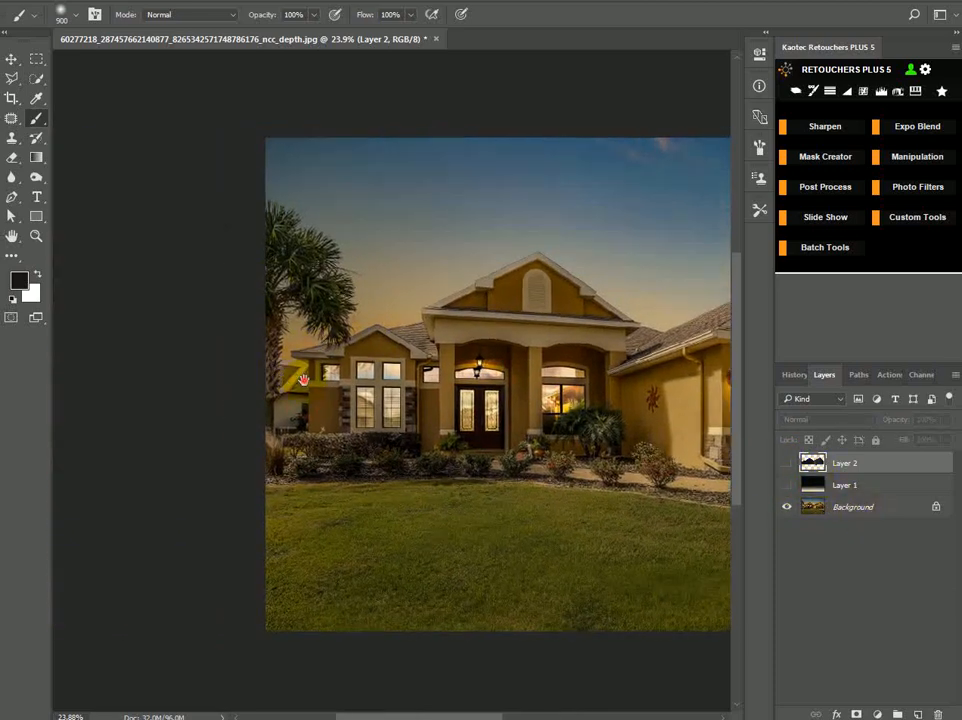
click(785, 465)
click(785, 465)
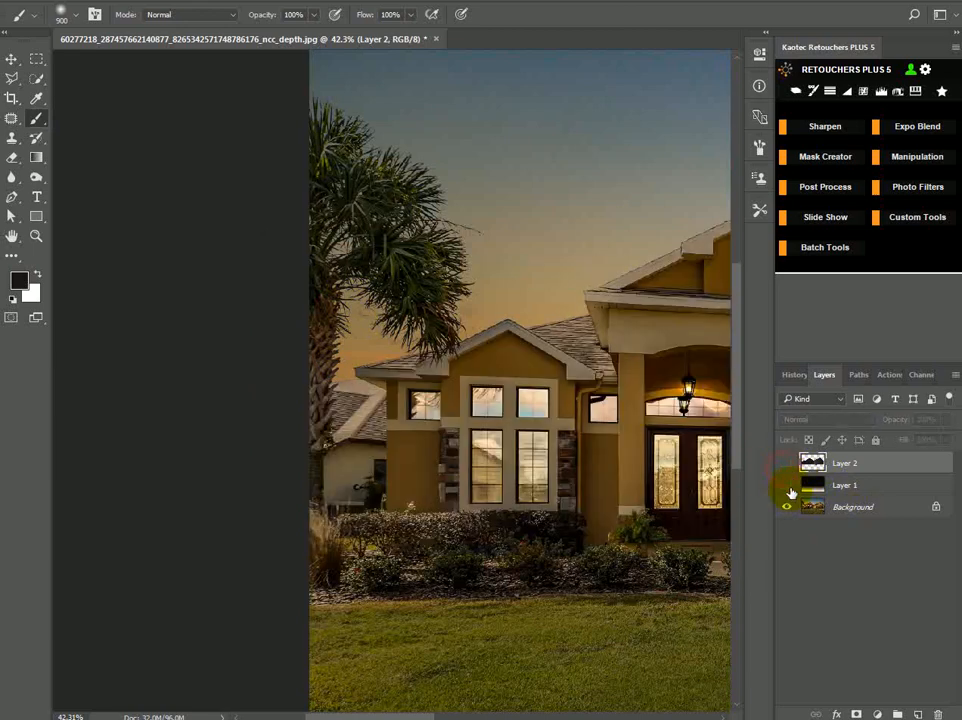
click(787, 486)
click(788, 487)
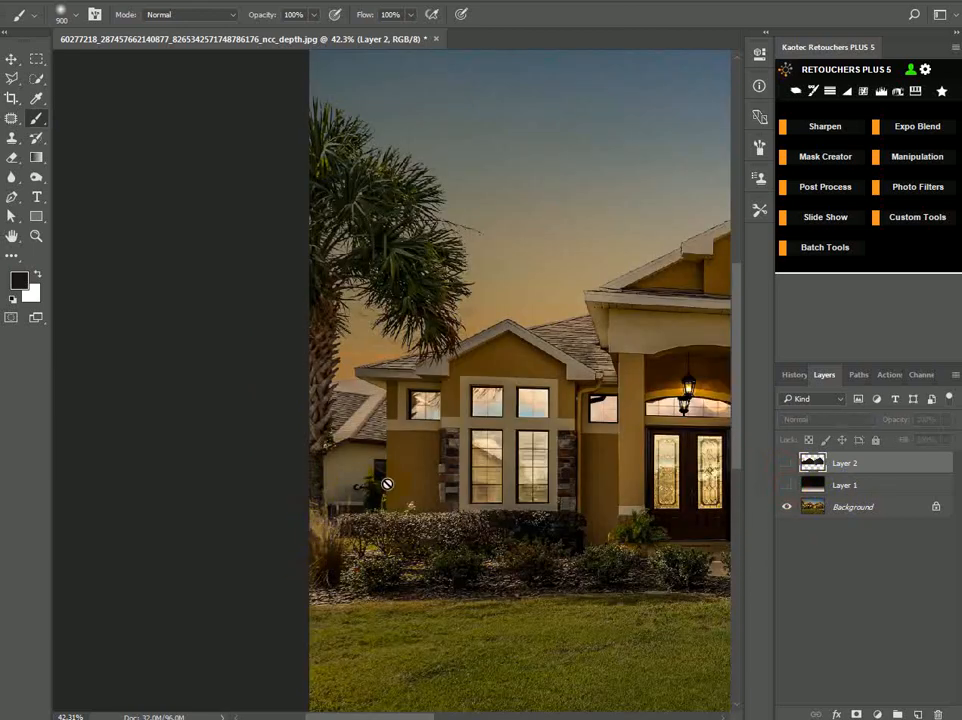
click(786, 462)
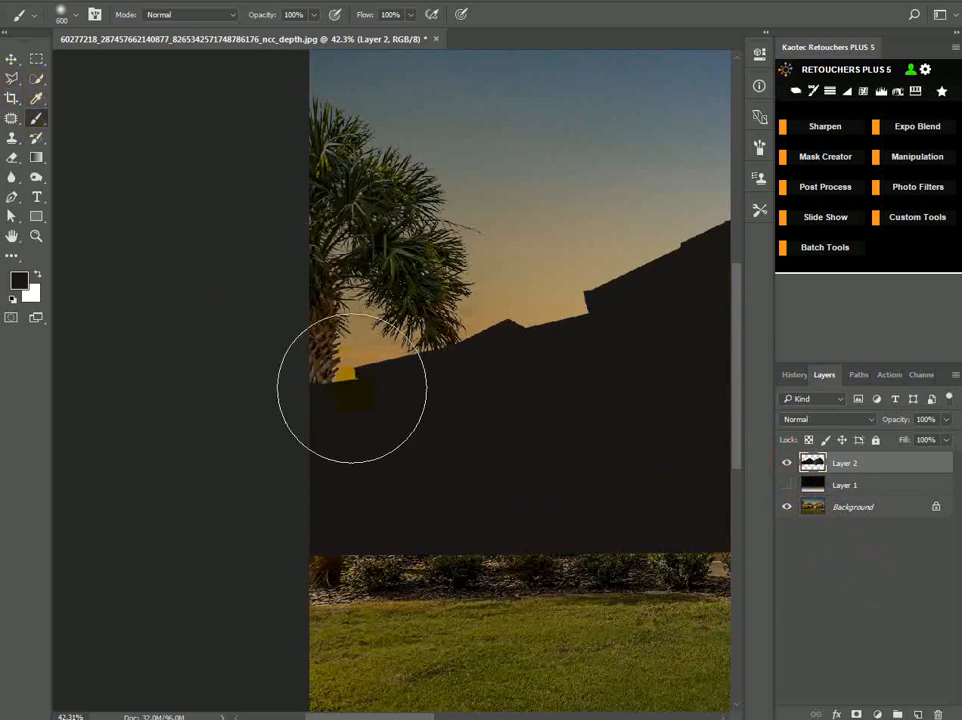
Reduce the brush to 80 px and paint the trunk of the palm at the photo's left edge dark gray on Layer 2.
key(bracketleft)
key(bracketleft)
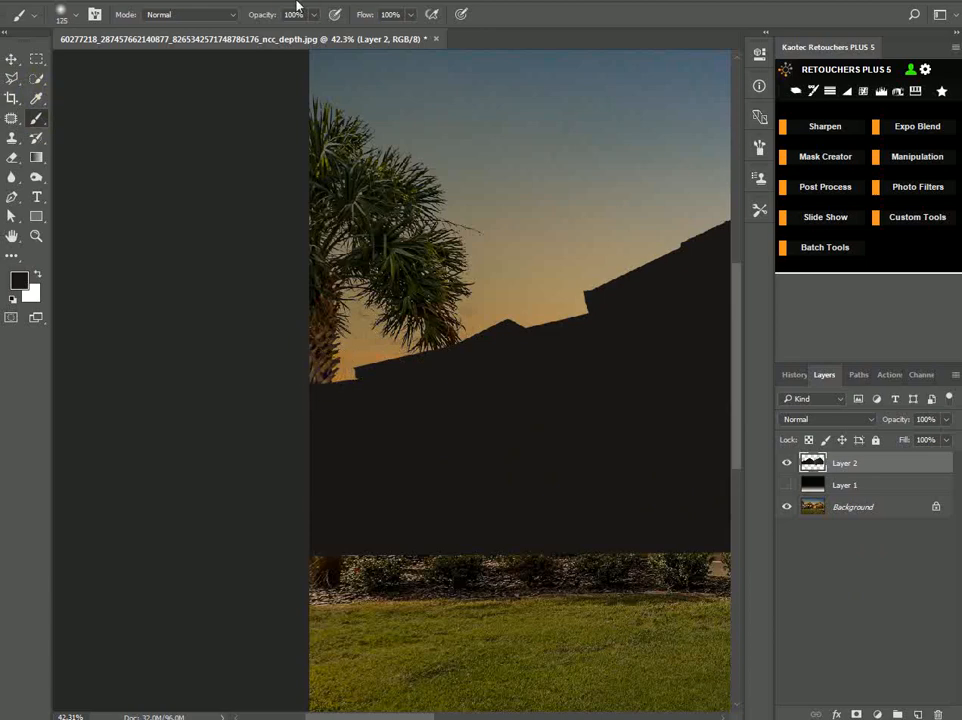
drag(344, 178, 345, 266)
scroll(346, 423, up, 6)
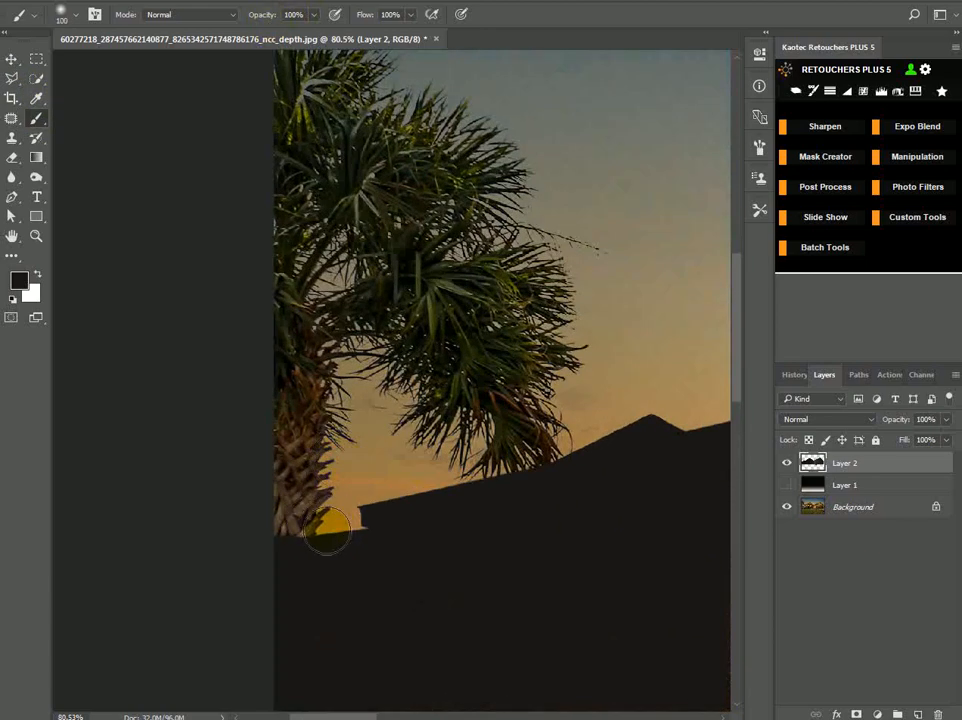
drag(281, 491, 293, 533)
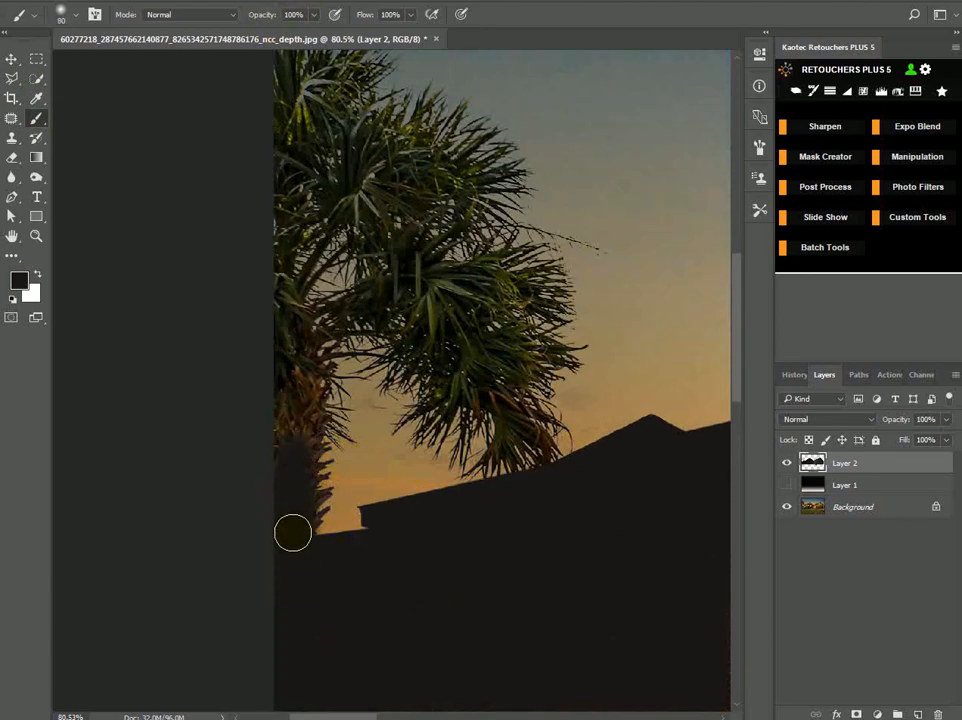
drag(296, 458, 295, 375)
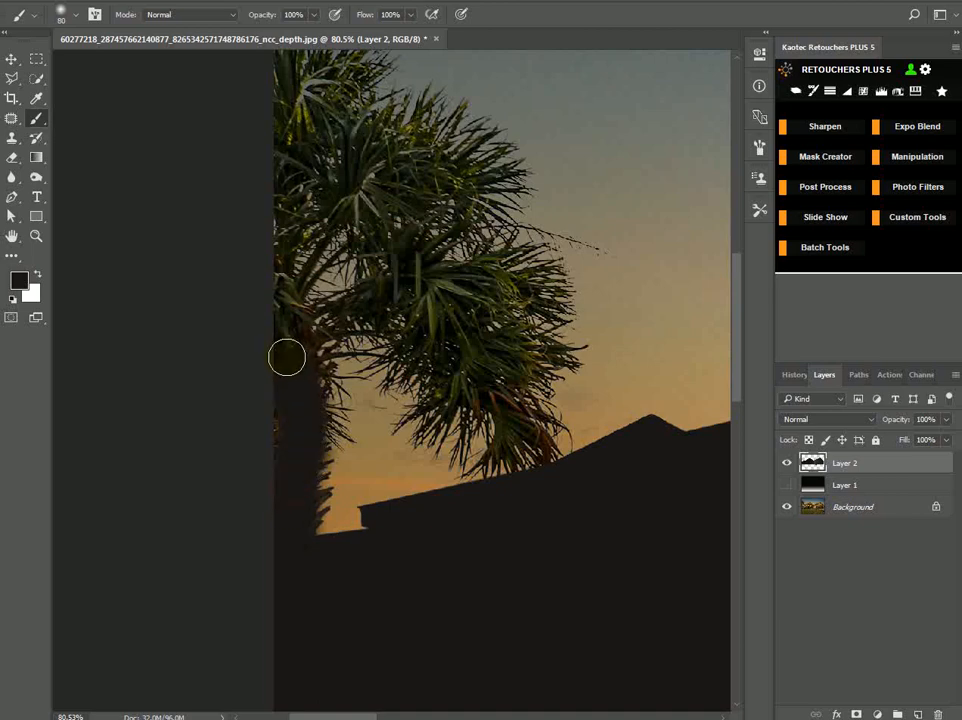
mouse_move(276, 322)
mouse_down()
mouse_move(270, 437)
mouse_move(282, 415)
mouse_move(291, 261)
mouse_up()
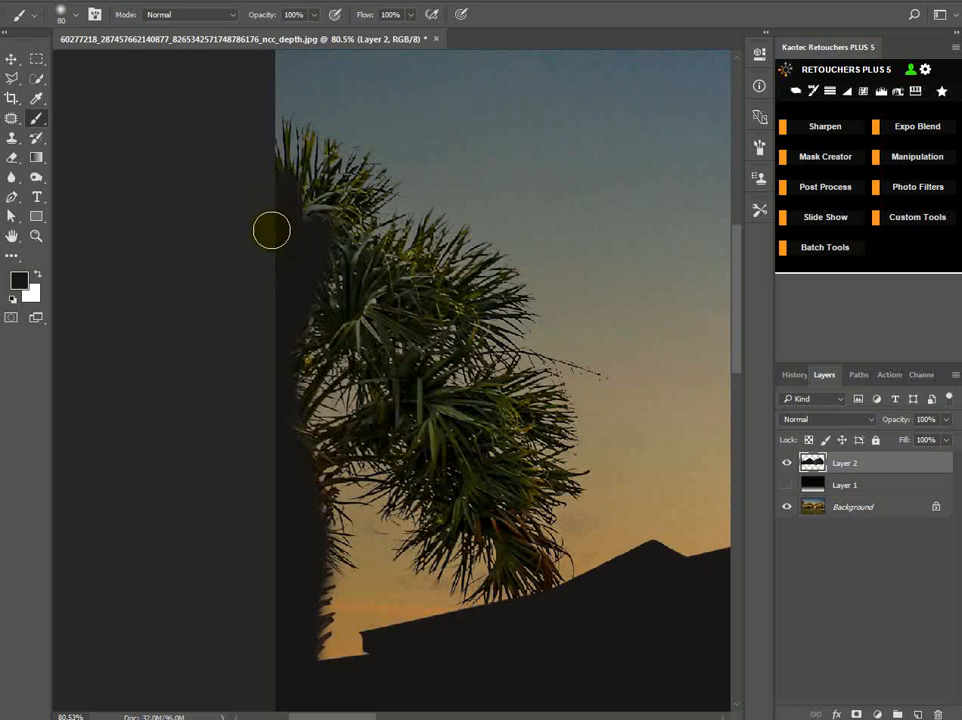
Fill the left palm's crown and fronds with the same dark gray, using a brush enlarged to 125 px.
mouse_move(276, 188)
mouse_down()
mouse_move(323, 222)
mouse_move(324, 212)
mouse_move(343, 222)
mouse_move(307, 258)
mouse_move(436, 283)
mouse_move(444, 295)
mouse_move(439, 318)
mouse_move(327, 333)
mouse_move(308, 318)
mouse_move(318, 348)
mouse_move(304, 399)
mouse_move(335, 358)
mouse_move(318, 385)
mouse_move(418, 379)
mouse_move(383, 370)
mouse_move(373, 421)
mouse_move(317, 444)
mouse_move(367, 416)
mouse_move(416, 363)
mouse_up()
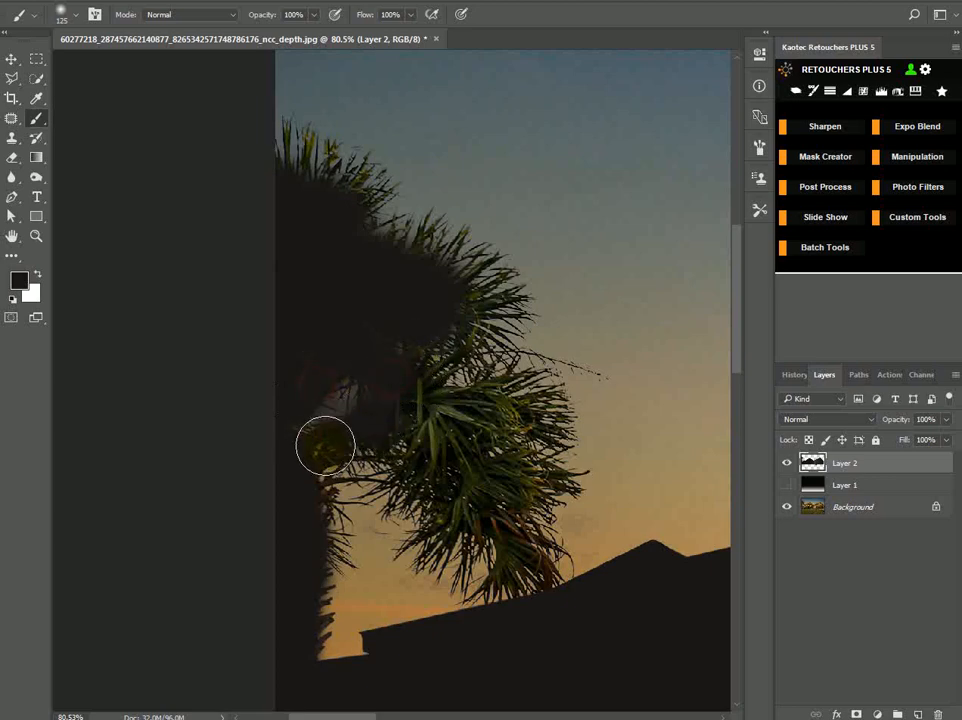
mouse_move(433, 412)
mouse_down()
mouse_move(411, 381)
mouse_move(421, 350)
mouse_move(469, 312)
mouse_move(436, 390)
mouse_up()
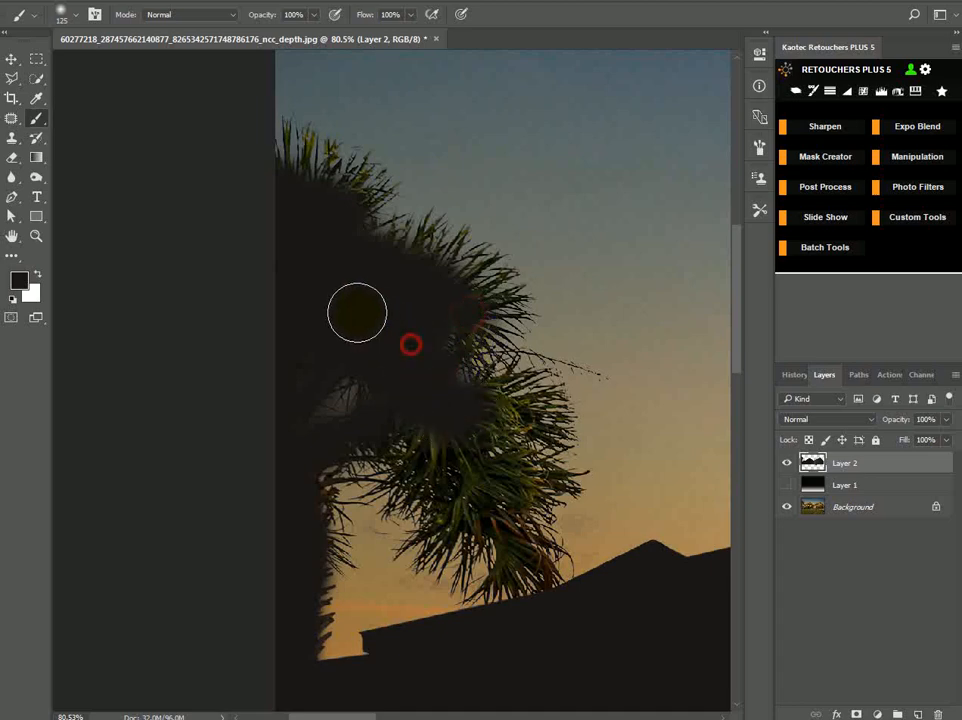
mouse_move(496, 421)
mouse_down()
mouse_move(492, 412)
mouse_move(522, 421)
mouse_move(502, 472)
mouse_move(534, 487)
mouse_move(515, 526)
mouse_move(518, 566)
mouse_up()
mouse_move(485, 513)
mouse_down()
mouse_move(451, 528)
mouse_move(488, 531)
mouse_move(439, 520)
mouse_move(409, 459)
mouse_move(453, 474)
mouse_up()
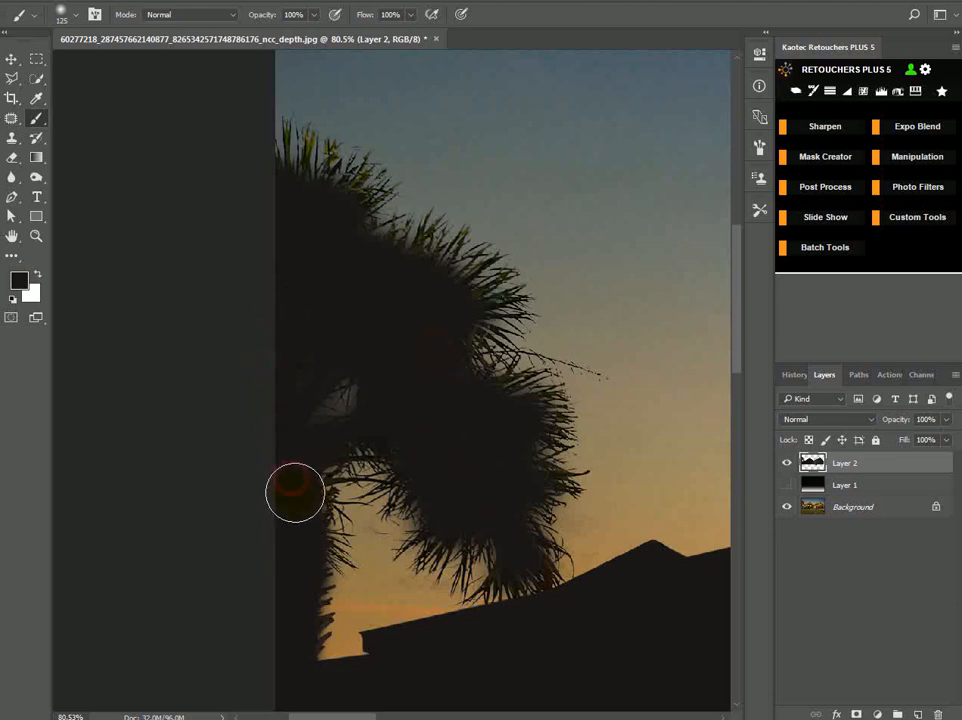
drag(288, 554, 307, 487)
Show Layer 1 and sample the ground gradient's gray at the base of the small palm in front of the garage.
scroll(369, 427, down, 3)
scroll(456, 435, down, 2)
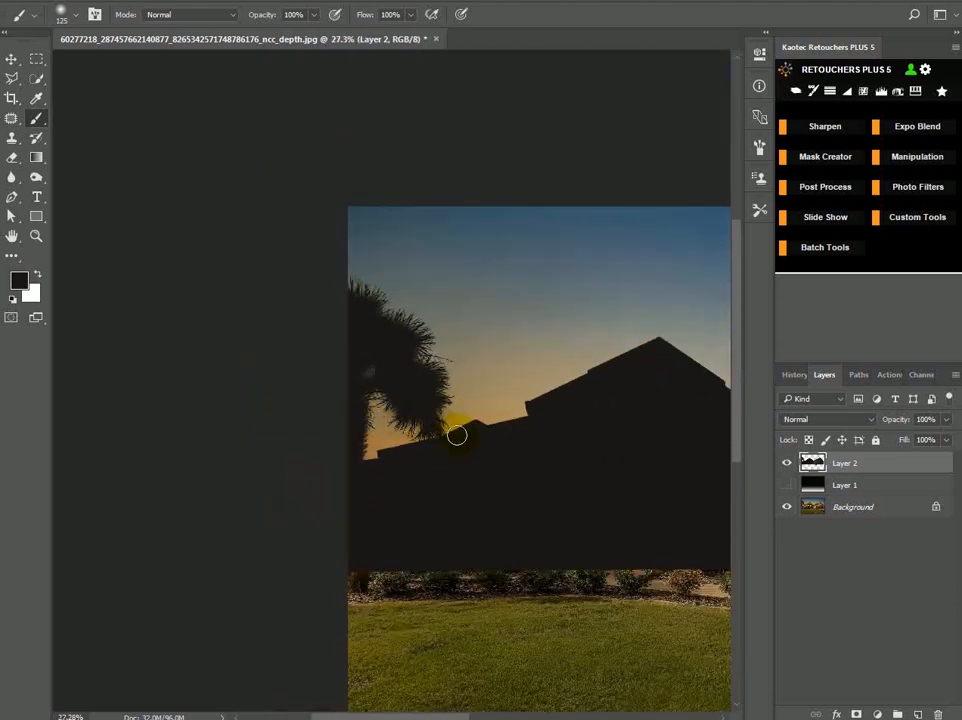
scroll(456, 435, down, 1)
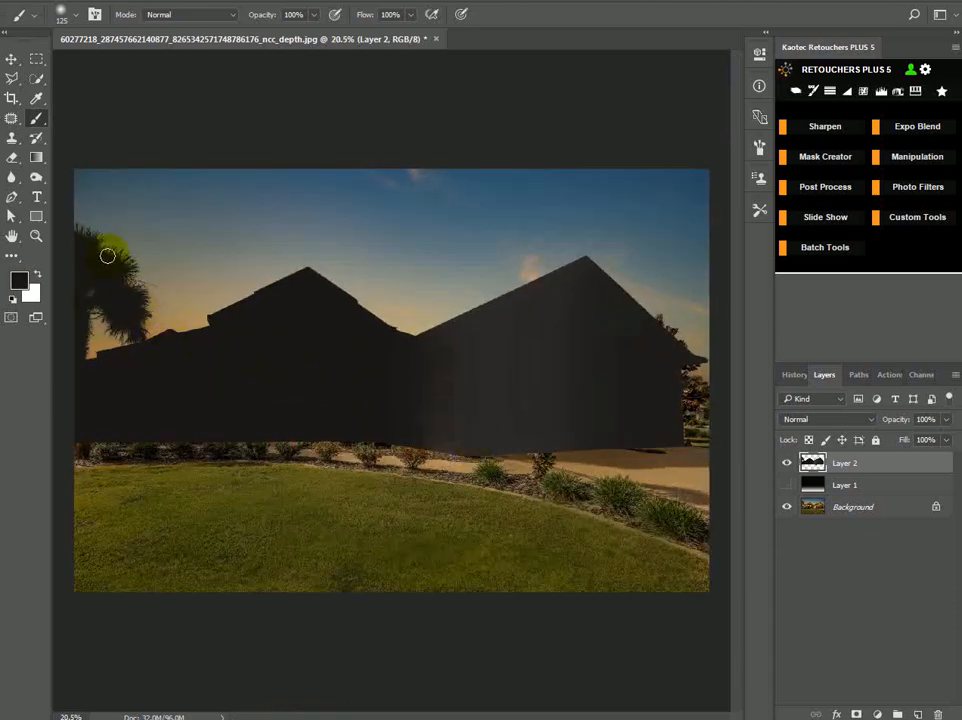
scroll(567, 479, up, 3)
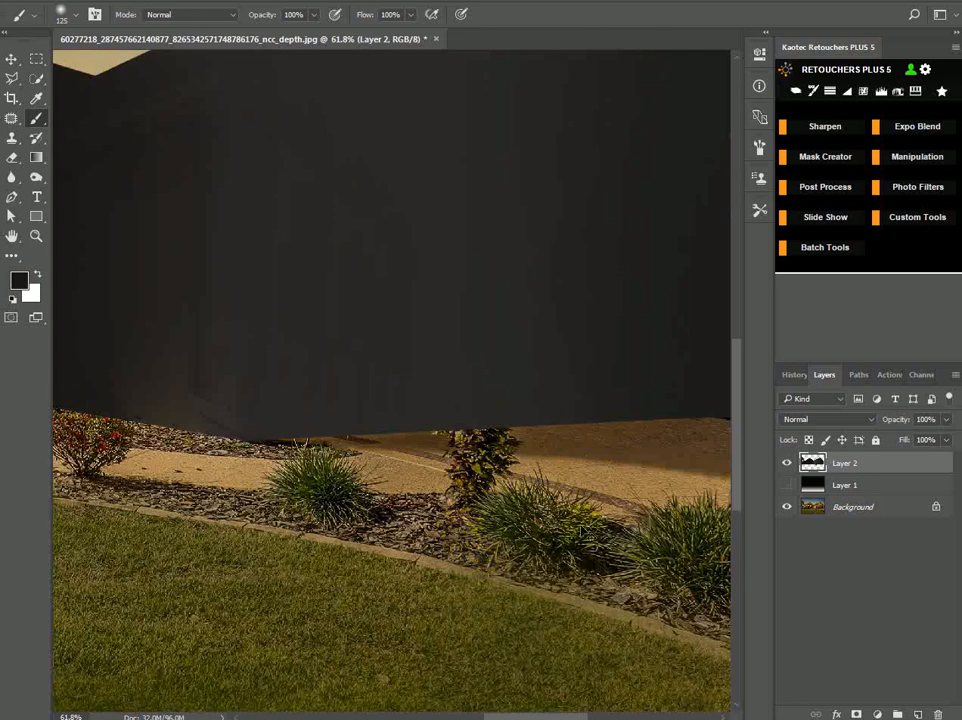
click(786, 488)
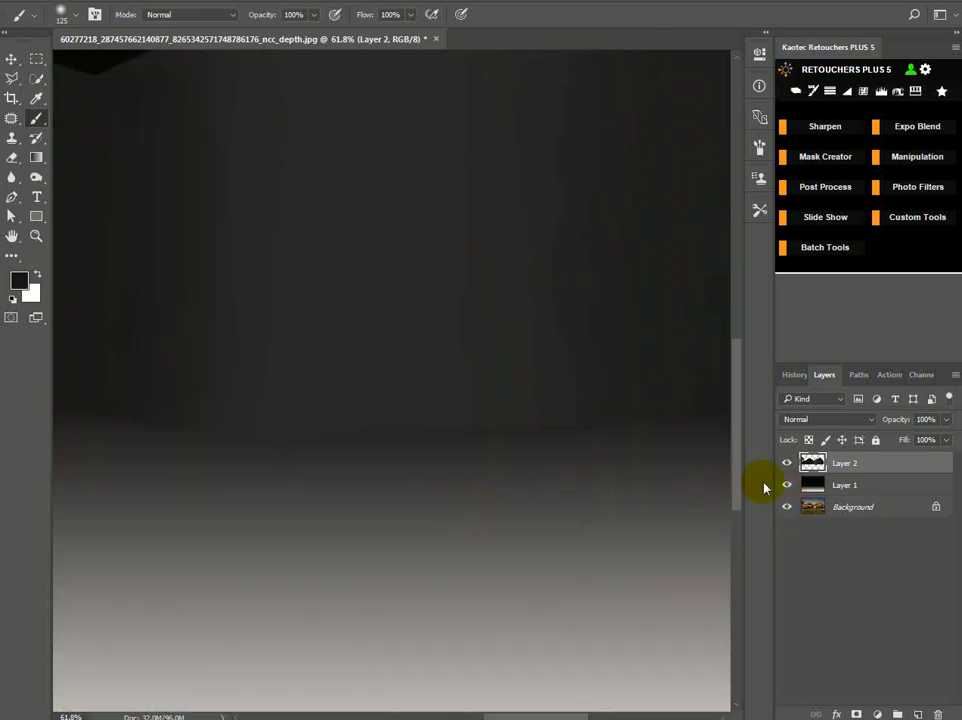
click(786, 485)
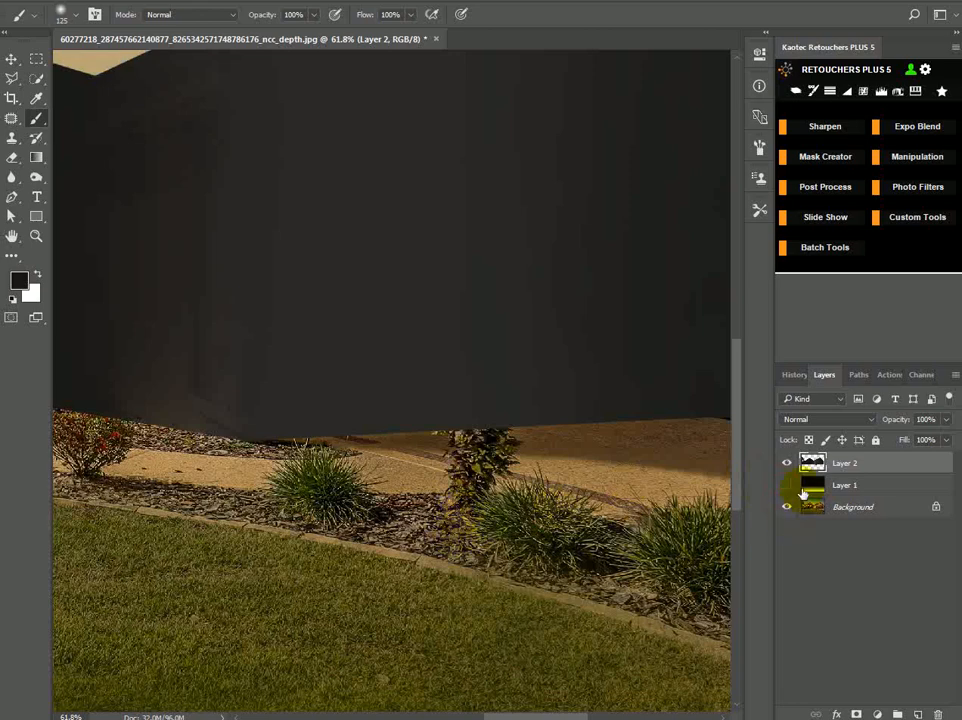
click(786, 485)
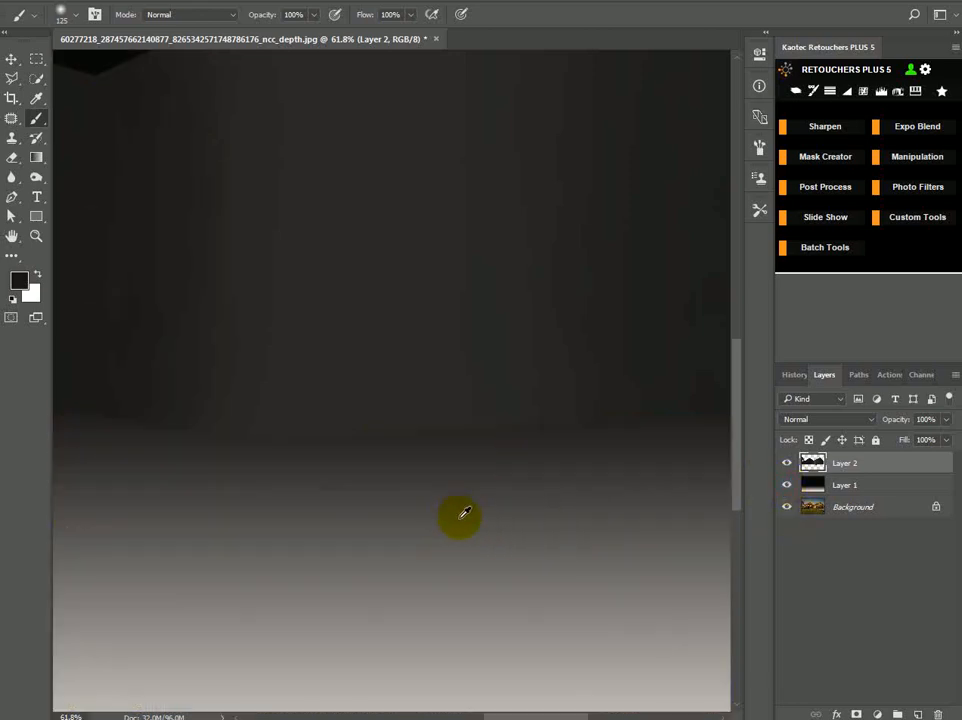
Hide Layer 1 and Layer 2, and add a new empty layer at the top of the stack.
click(786, 485)
click(788, 464)
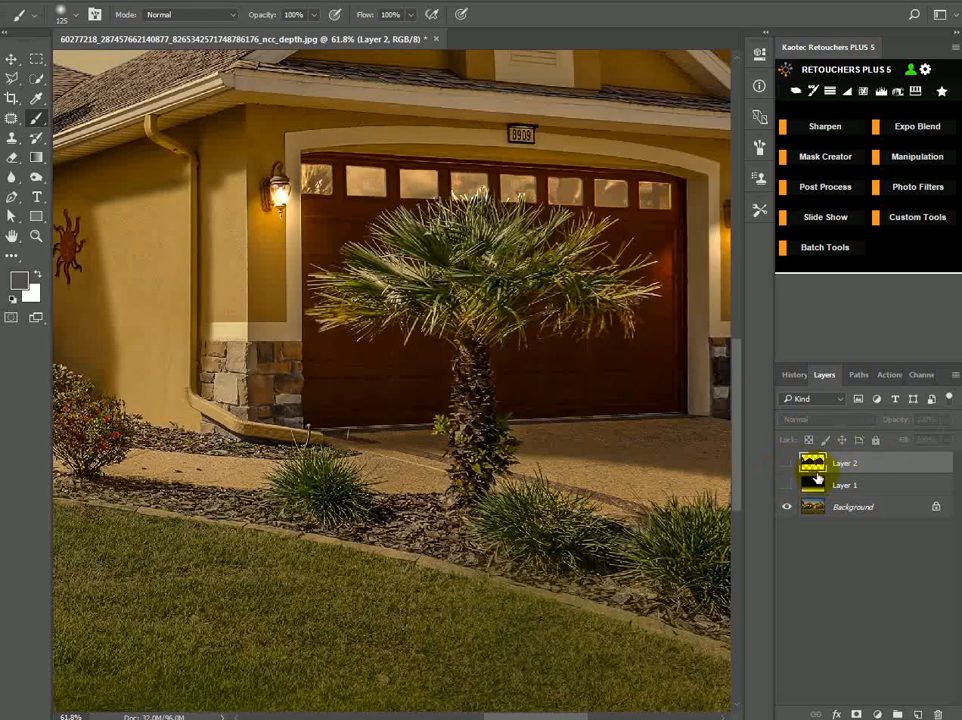
click(918, 713)
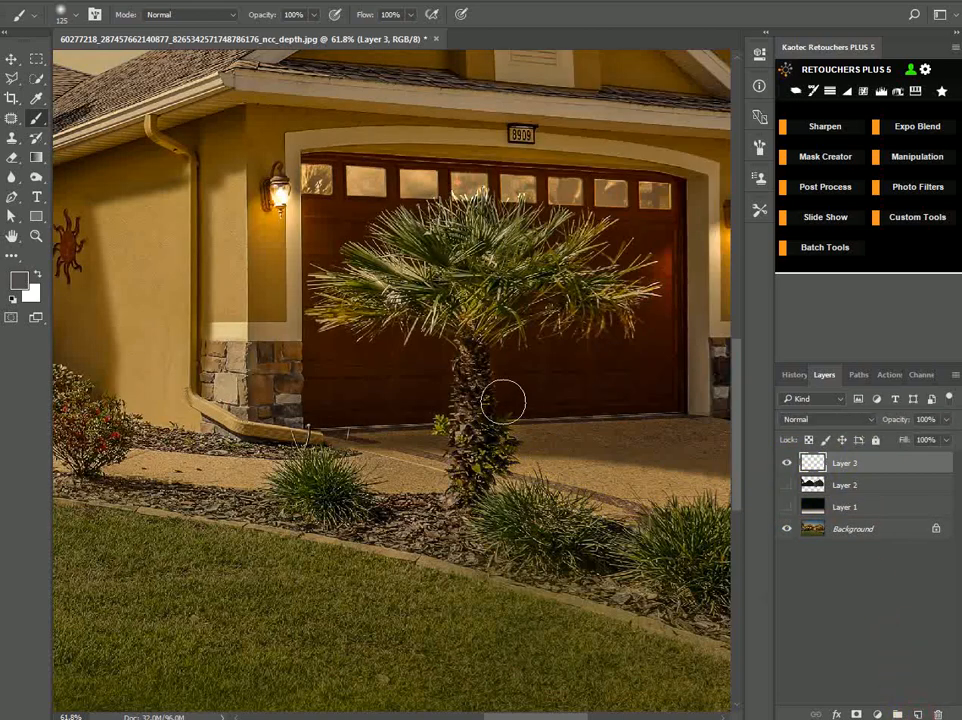
Paint the garage palm's trunk in the sampled gray on Layer 3, reducing the brush to 60 px for its edges.
mouse_move(468, 482)
mouse_down()
mouse_move(454, 511)
mouse_move(480, 476)
mouse_move(472, 478)
mouse_move(478, 432)
mouse_move(474, 463)
mouse_move(451, 454)
mouse_move(452, 428)
mouse_move(437, 418)
mouse_move(434, 398)
mouse_move(410, 388)
mouse_move(496, 414)
mouse_move(506, 392)
mouse_move(490, 421)
mouse_move(517, 440)
mouse_move(525, 424)
mouse_move(482, 442)
mouse_move(483, 491)
mouse_move(467, 516)
mouse_move(467, 596)
mouse_move(442, 607)
mouse_move(439, 624)
mouse_move(452, 469)
mouse_move(454, 517)
mouse_move(475, 539)
mouse_move(466, 404)
mouse_up()
scroll(479, 466, up, 3)
key([)
key([)
key([)
key(bracketright)
scroll(488, 496, up, 5)
scroll(466, 404, up, 2)
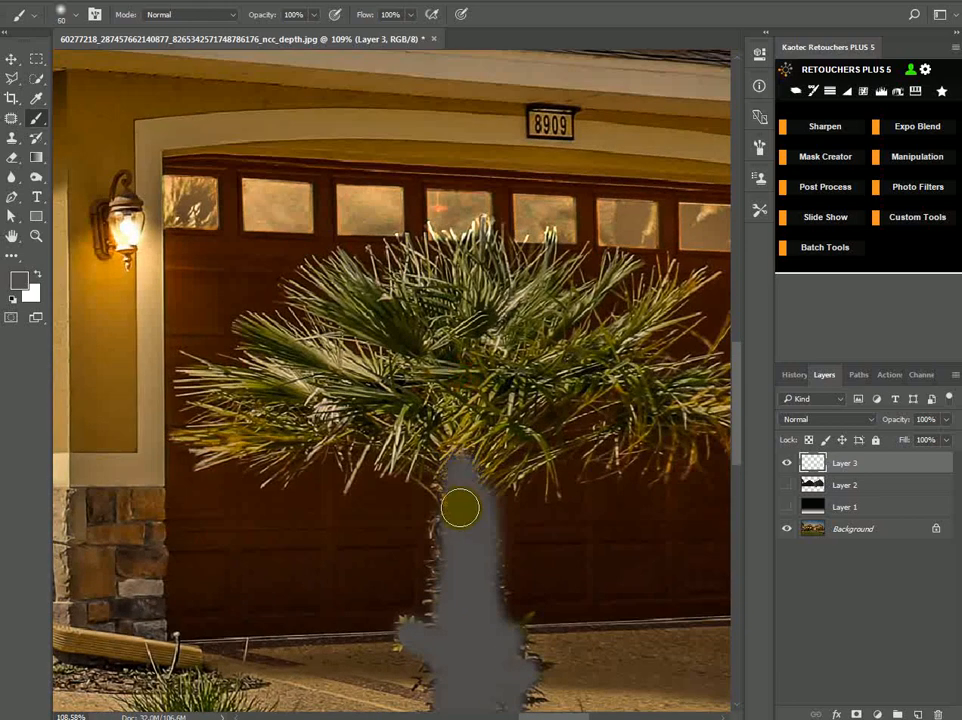
Cover the garage palm's crown with the sampled gray, following the outline of its fronds.
key(bracketright)
key(bracketright)
mouse_move(457, 507)
mouse_down()
mouse_move(463, 556)
mouse_move(459, 469)
mouse_move(418, 436)
mouse_move(436, 439)
mouse_move(420, 446)
mouse_move(366, 428)
mouse_move(280, 426)
mouse_move(323, 432)
mouse_move(278, 446)
mouse_move(215, 441)
mouse_move(234, 402)
mouse_move(208, 391)
mouse_move(312, 396)
mouse_move(269, 340)
mouse_move(379, 389)
mouse_move(342, 316)
mouse_move(321, 301)
mouse_move(347, 291)
mouse_move(387, 338)
mouse_move(349, 366)
mouse_move(280, 348)
mouse_move(405, 392)
mouse_move(417, 304)
mouse_move(344, 276)
mouse_up()
drag(518, 330, 452, 350)
mouse_move(322, 340)
mouse_down()
mouse_move(341, 307)
mouse_move(399, 301)
mouse_move(371, 328)
mouse_move(451, 318)
mouse_move(429, 322)
mouse_move(492, 333)
mouse_move(528, 377)
mouse_move(593, 326)
mouse_move(550, 384)
mouse_move(562, 398)
mouse_move(644, 421)
mouse_move(669, 462)
mouse_move(590, 444)
mouse_move(563, 453)
mouse_move(515, 404)
mouse_move(447, 452)
mouse_move(425, 425)
mouse_move(369, 404)
mouse_move(436, 393)
mouse_move(396, 411)
mouse_move(318, 380)
mouse_move(438, 399)
mouse_move(414, 332)
mouse_up()
drag(484, 351, 449, 368)
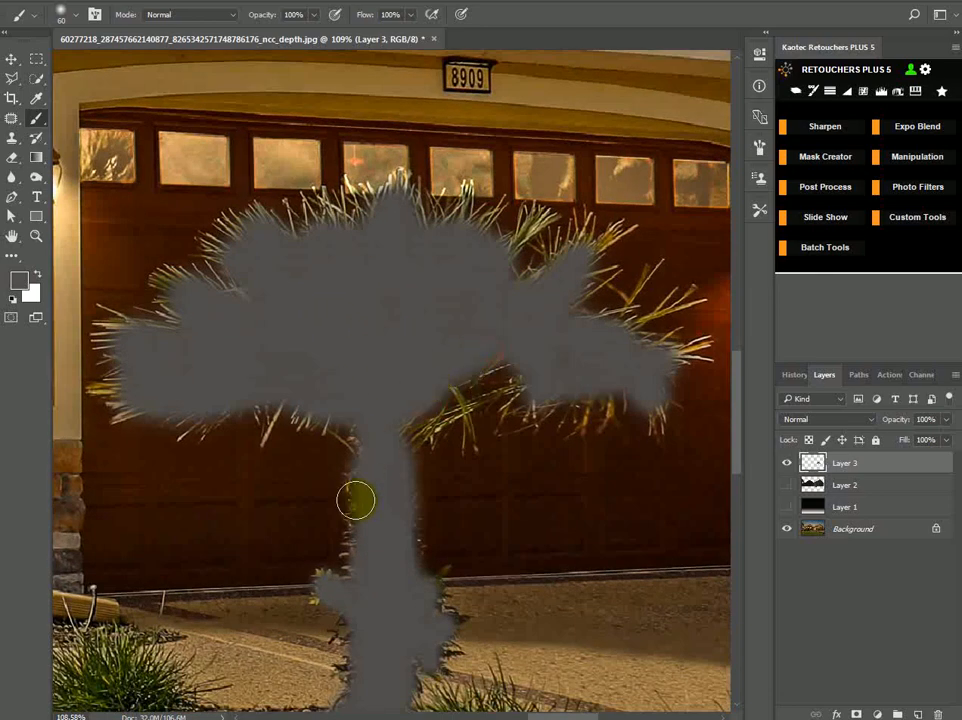
Make Layer 2 and Layer 1 visible again to view the garage palm within the whole depth map.
mouse_move(376, 365)
mouse_down()
mouse_move(432, 363)
mouse_move(422, 222)
mouse_move(361, 288)
mouse_up()
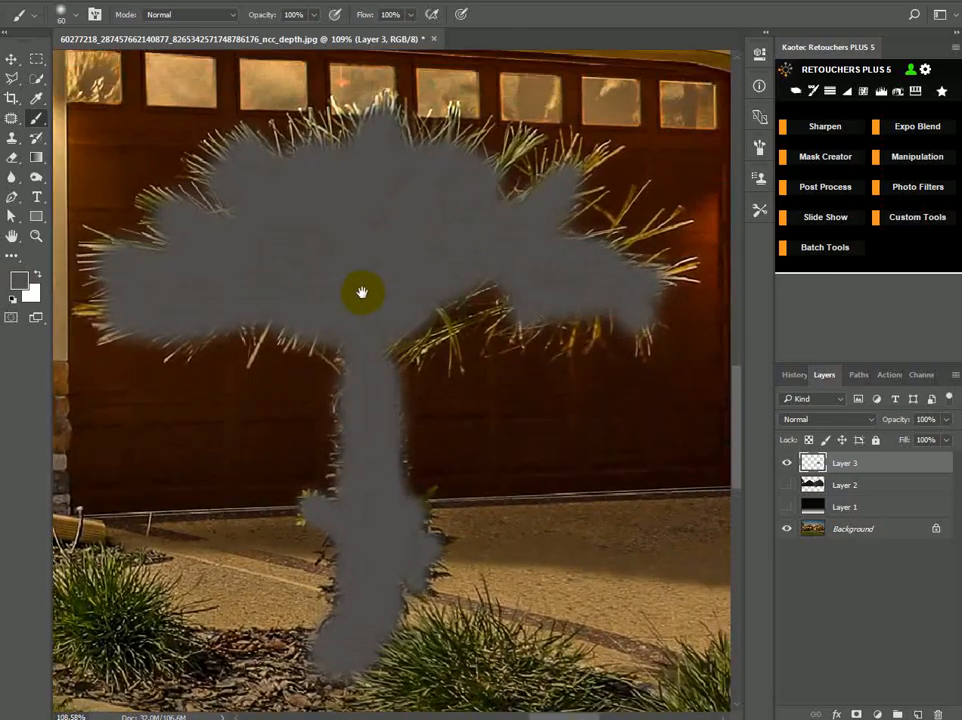
scroll(535, 290, down, 5)
scroll(537, 293, down, 3)
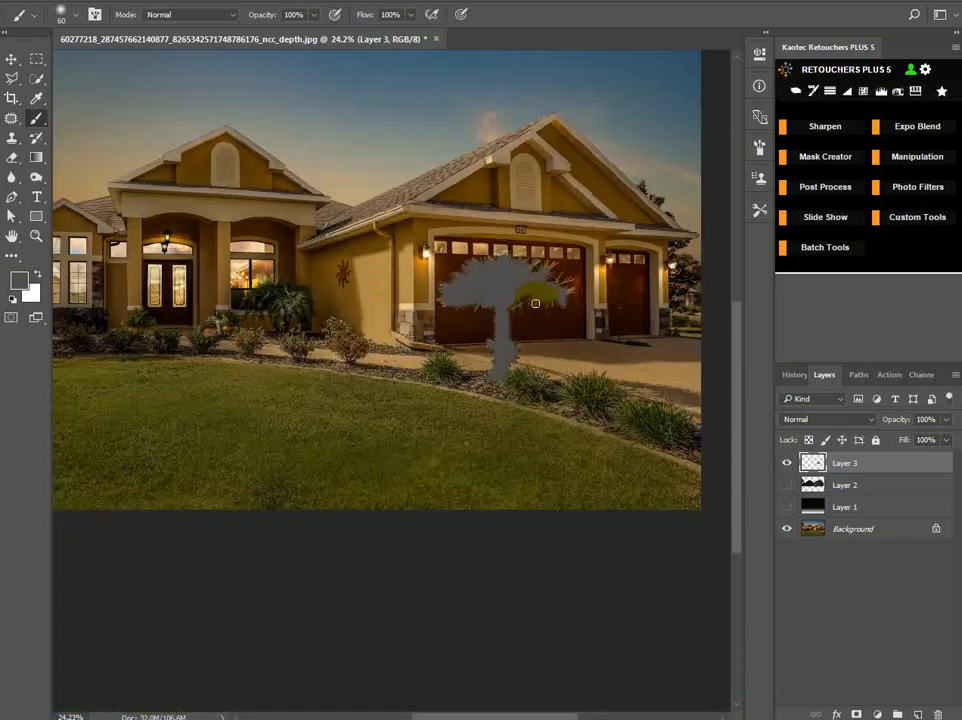
click(786, 485)
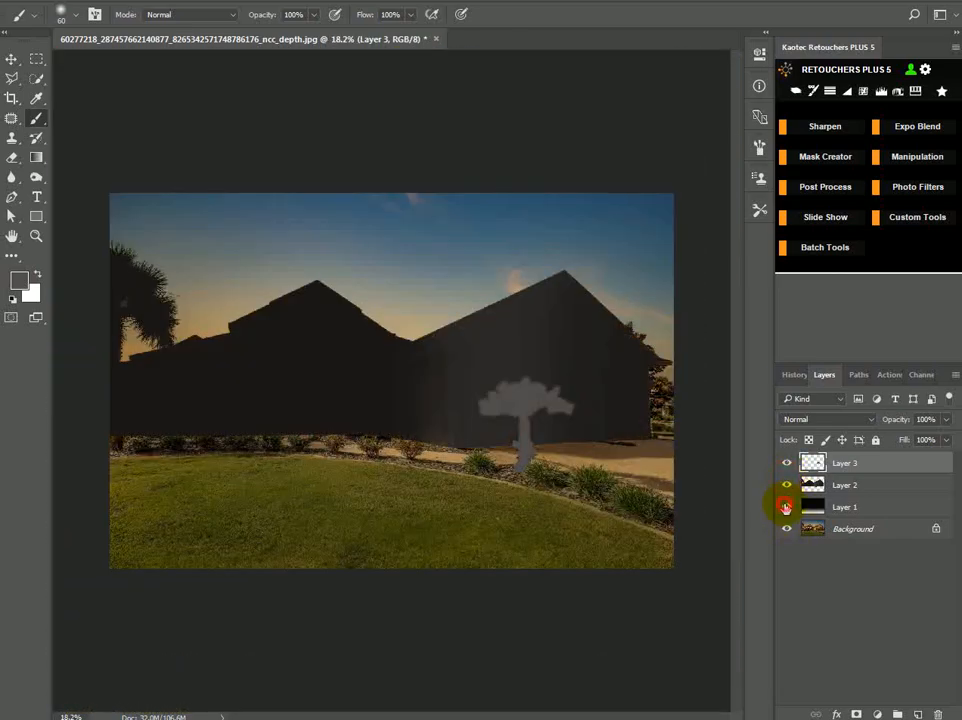
click(786, 507)
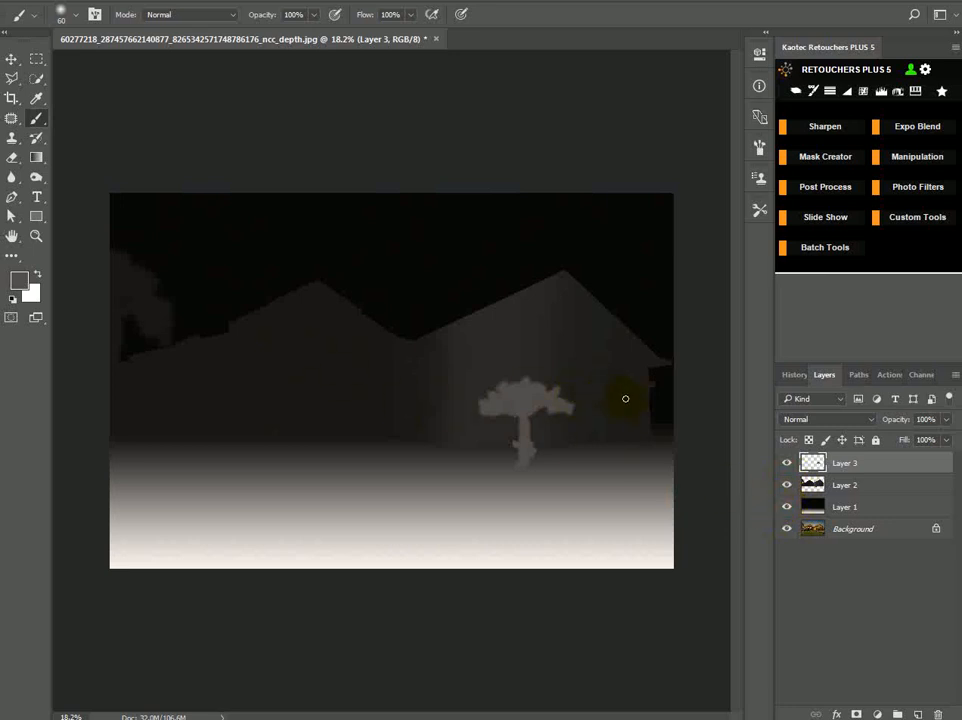
Examine the depth map up close, from the garage palm across the house walls and rooflines to the ground gradient.
key(z)
drag(596, 291, 705, 474)
drag(614, 408, 650, 439)
mouse_move(301, 475)
mouse_down()
mouse_move(720, 395)
mouse_move(526, 496)
mouse_move(725, 550)
mouse_up()
scroll(557, 464, down, 3)
drag(515, 515, 180, 429)
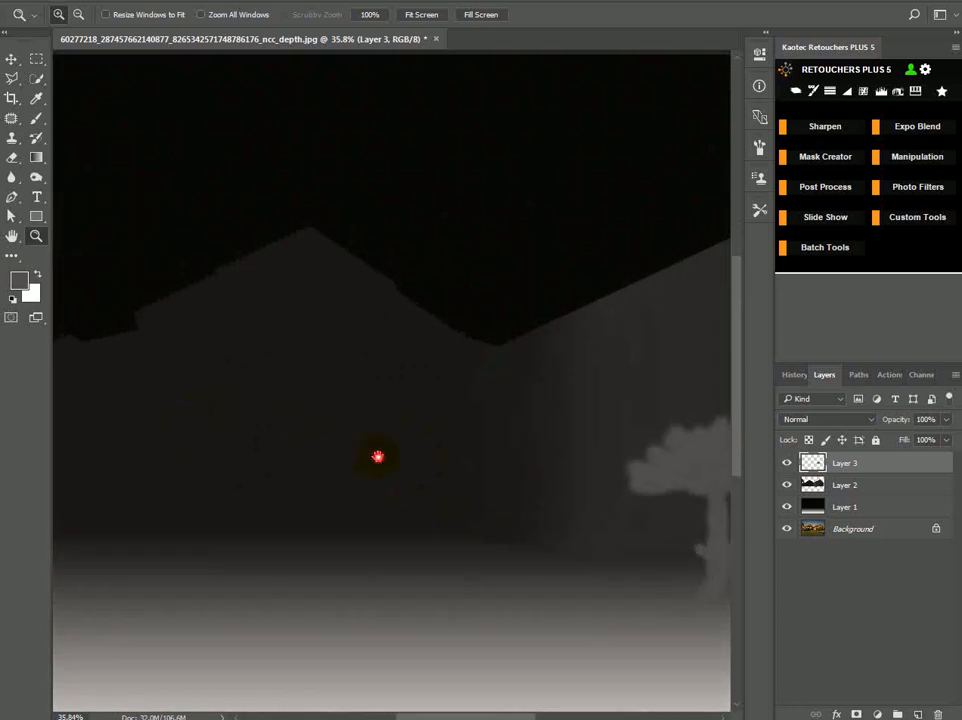
drag(377, 457, 301, 331)
scroll(301, 343, down, 3)
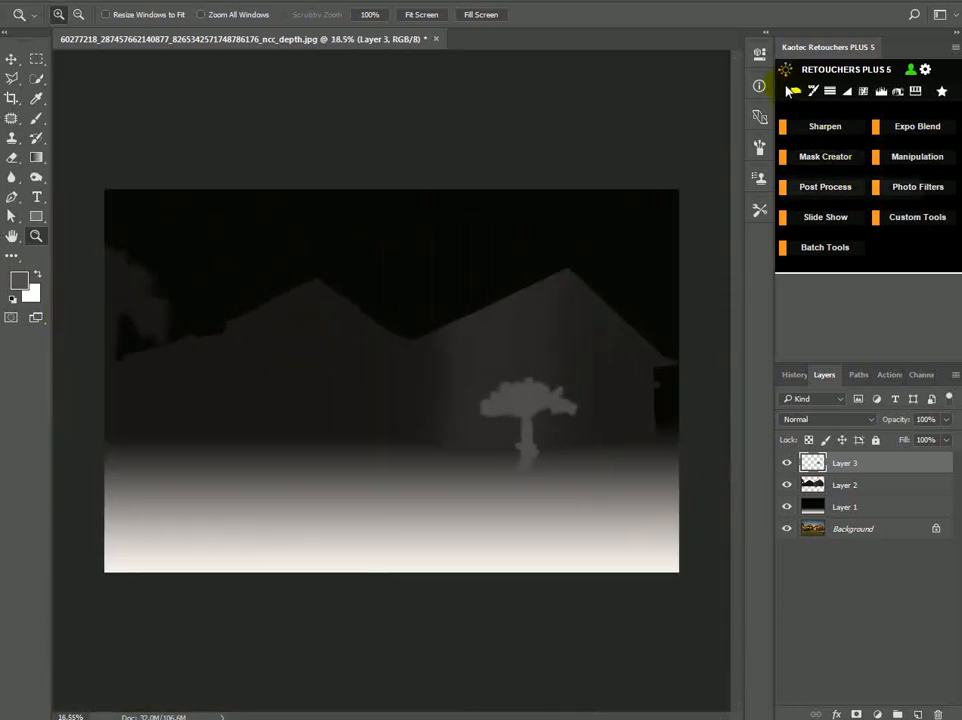
Flatten the depth map's layers into a single background and look through the available blur filters.
click(798, 93)
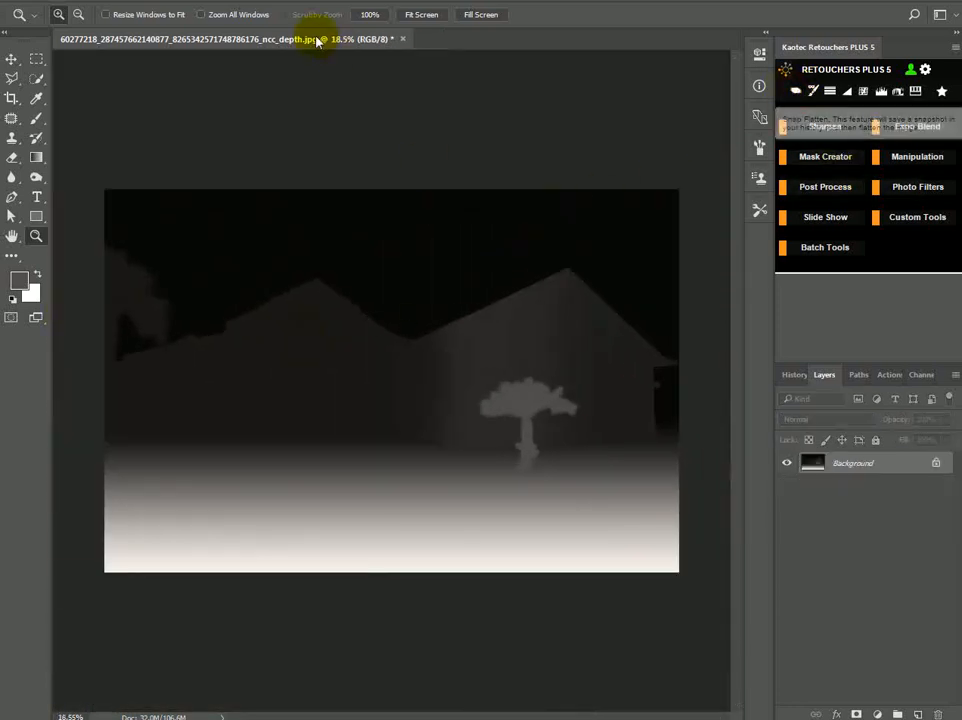
click(238, 1)
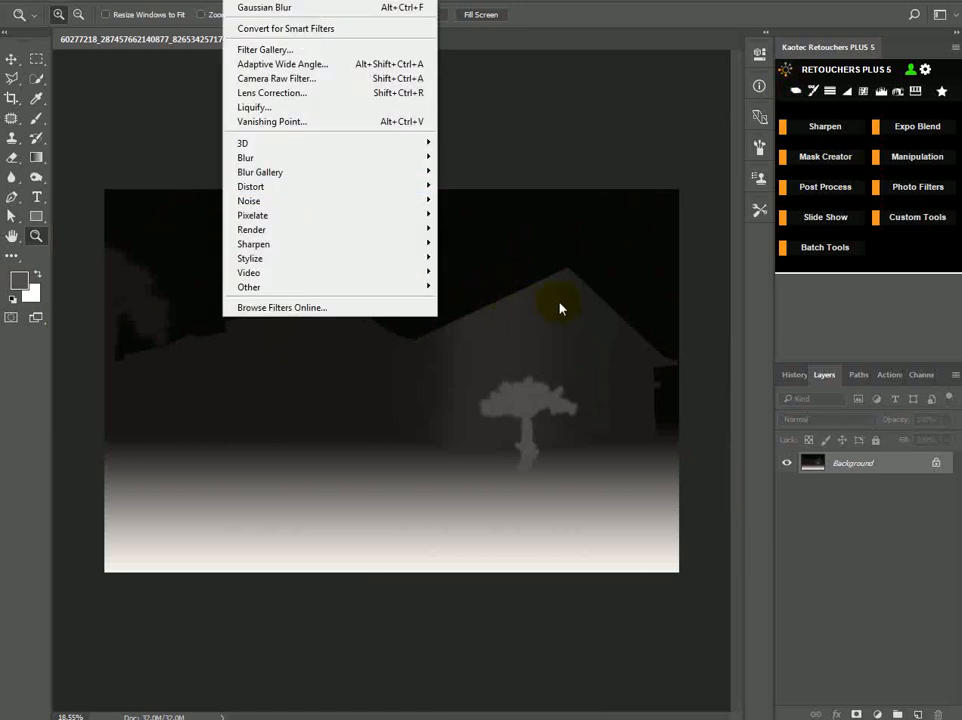
mouse_move(372, 171)
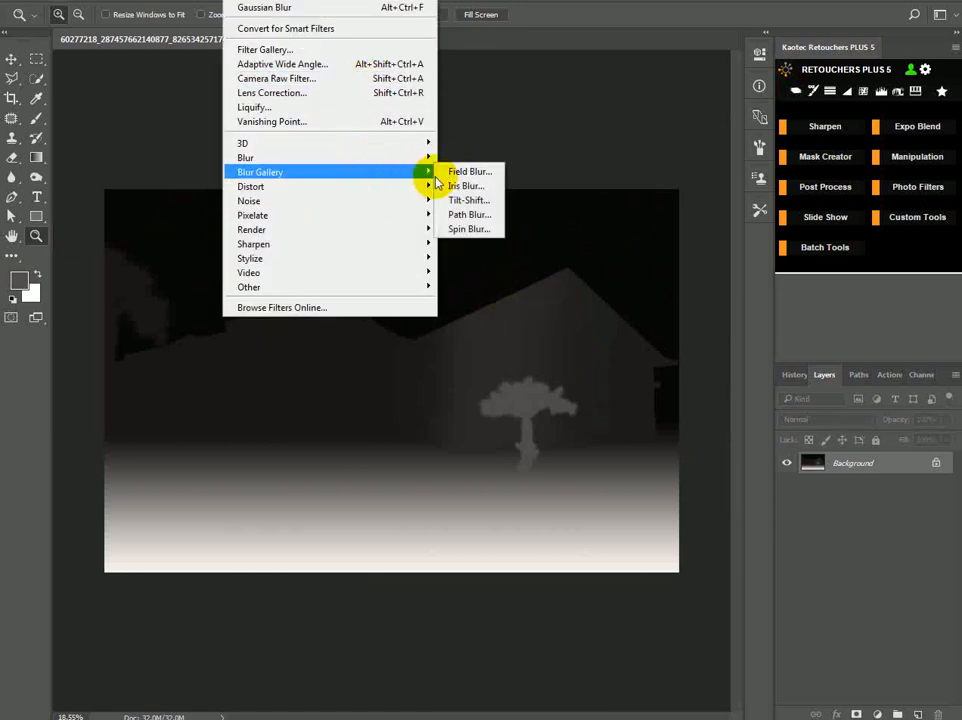
key(Escape)
Examine how hard the edges are on the background tree, the rooflines and the garage palm.
drag(238, 223, 105, 361)
drag(193, 368, 395, 300)
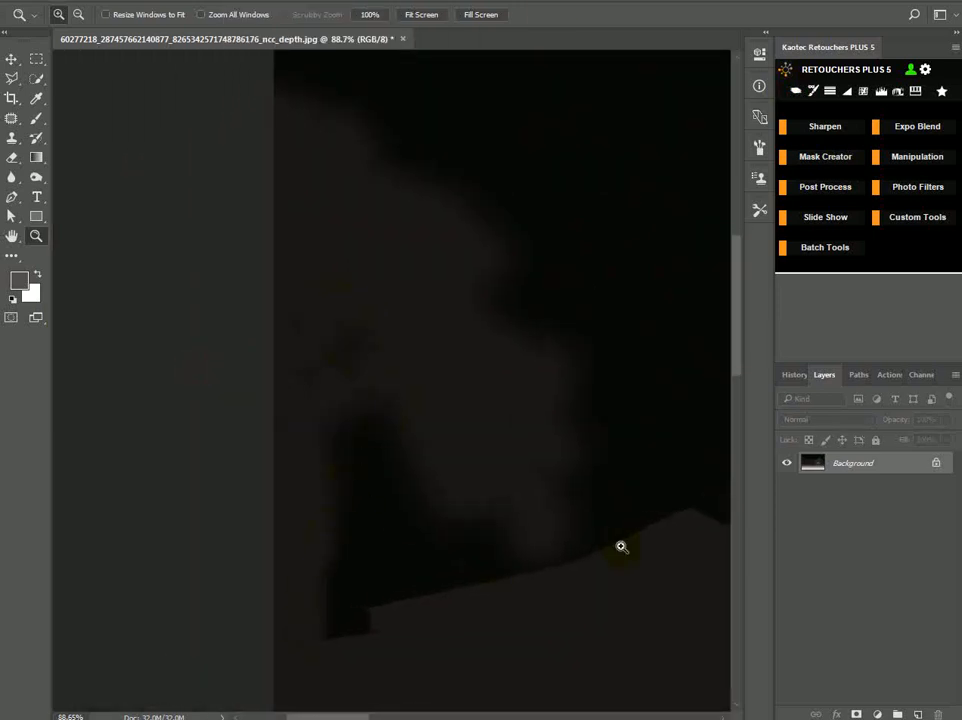
drag(517, 419, 196, 293)
scroll(575, 445, down, 3)
drag(582, 451, 110, 402)
drag(470, 468, 110, 280)
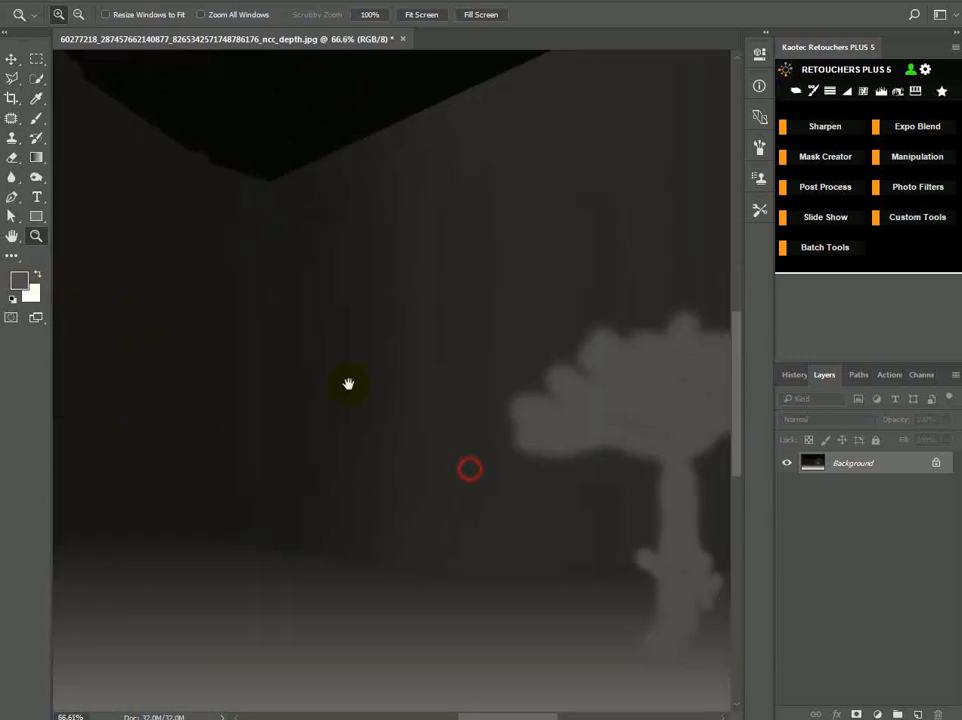
drag(429, 396, 133, 432)
drag(217, 374, 477, 457)
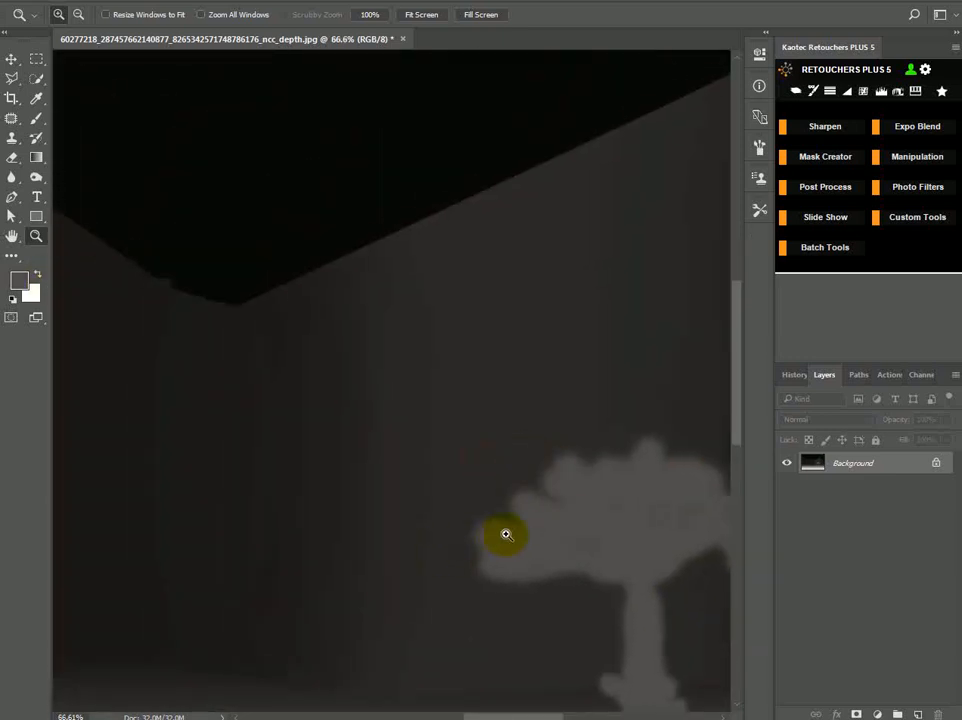
Undo the flattening, and hide and show Layers 1 to 3 to compare the depth shapes with the original photo.
key(ctrl+z)
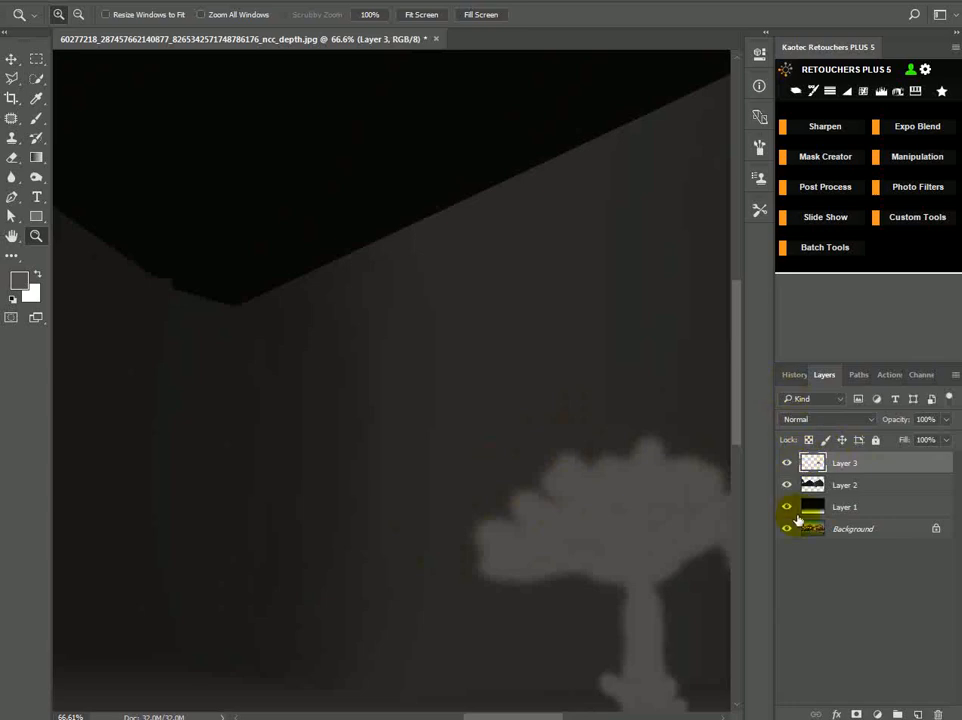
drag(787, 463, 787, 513)
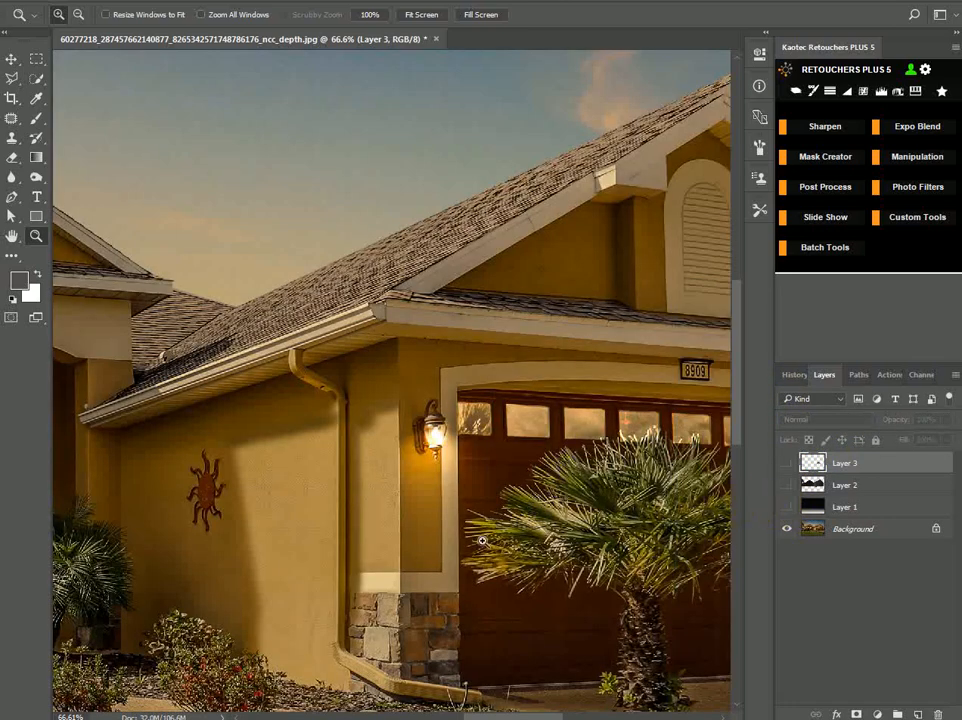
click(788, 486)
click(787, 463)
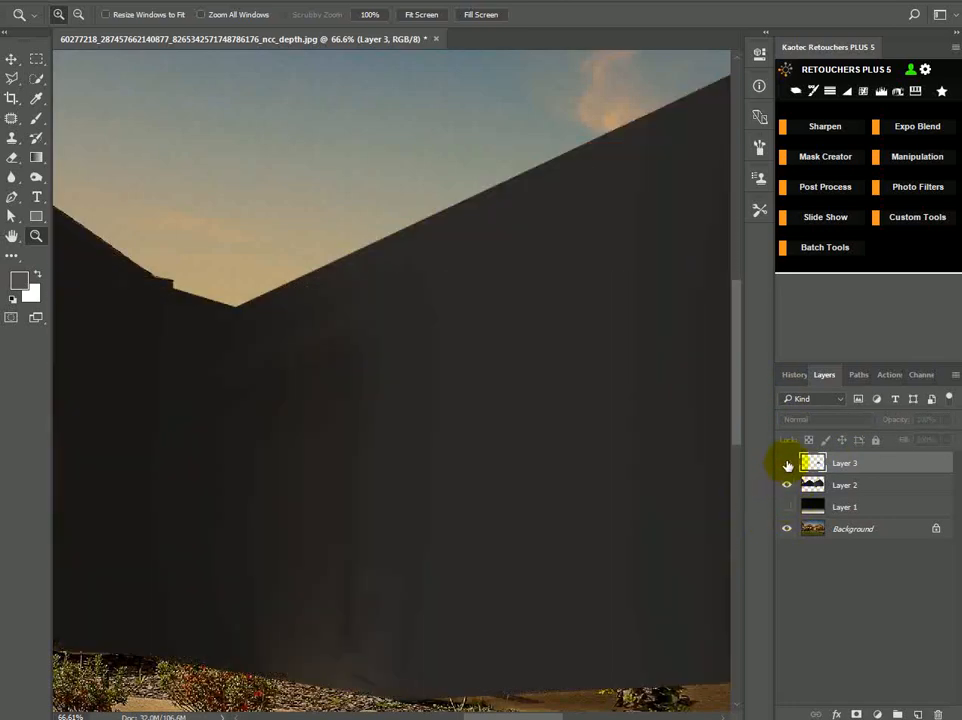
click(788, 507)
key(ctrl+0)
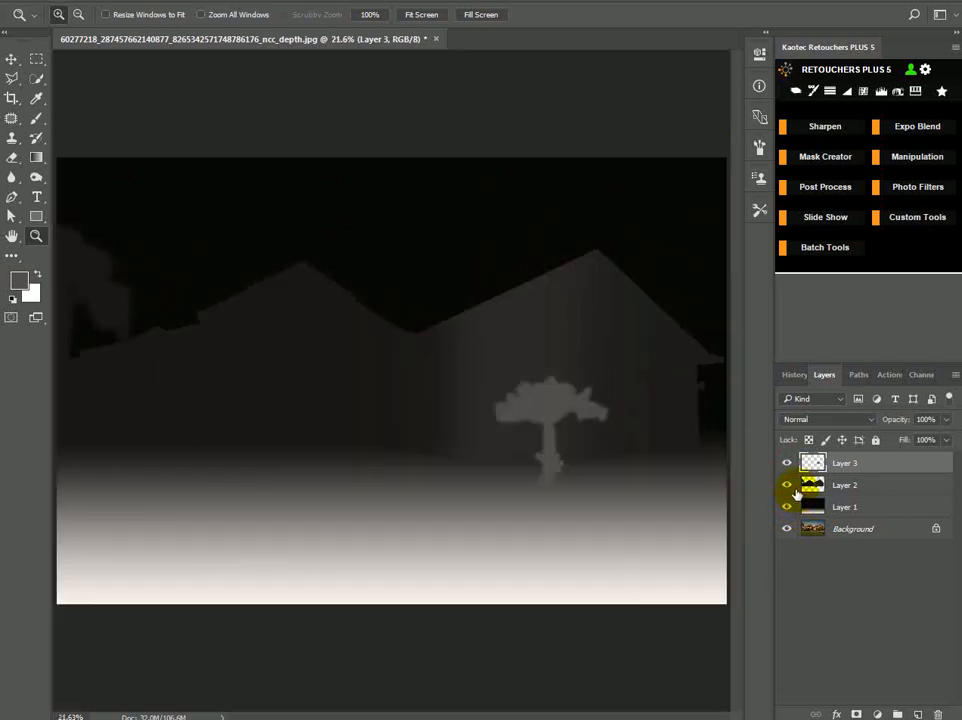
Flatten all layers into the background and apply a Gaussian Blur with a radius of 8.6 pixels.
click(795, 91)
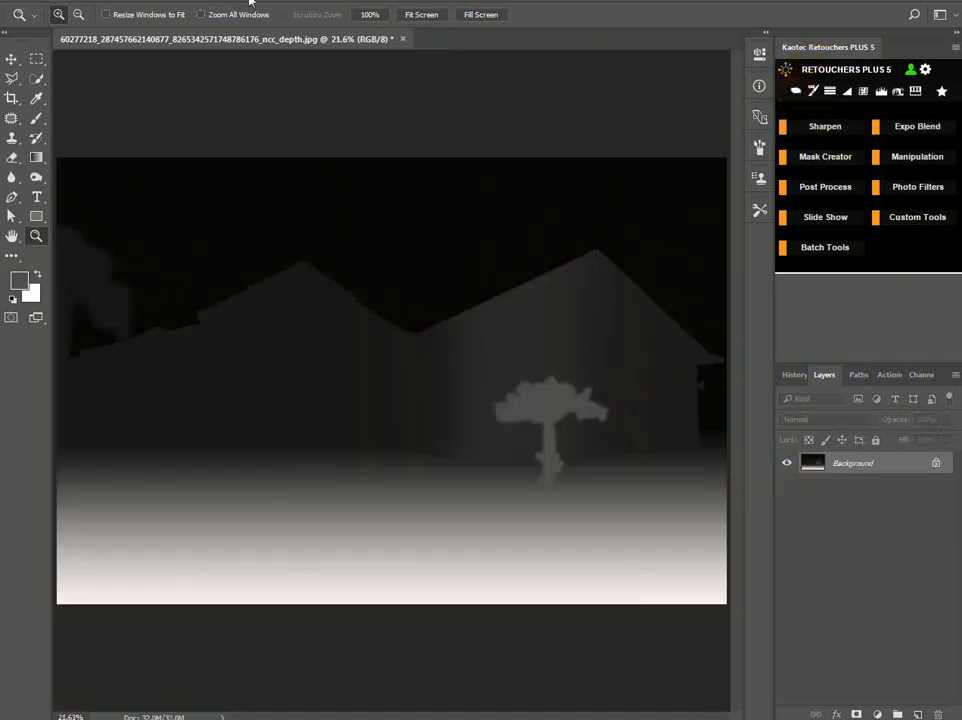
click(250, 1)
mouse_move(365, 157)
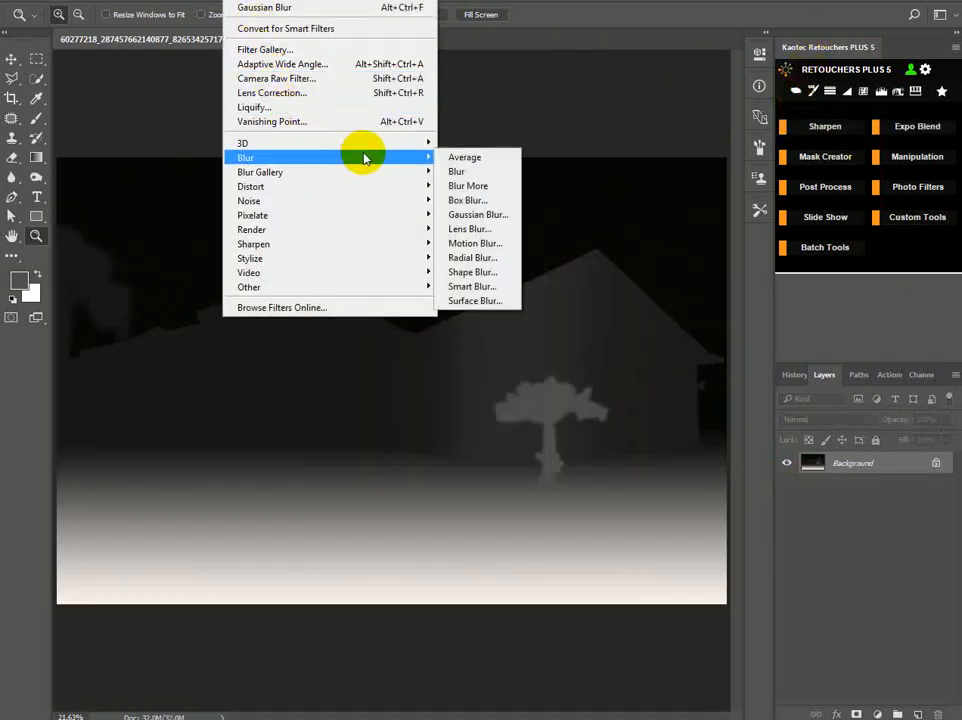
click(484, 220)
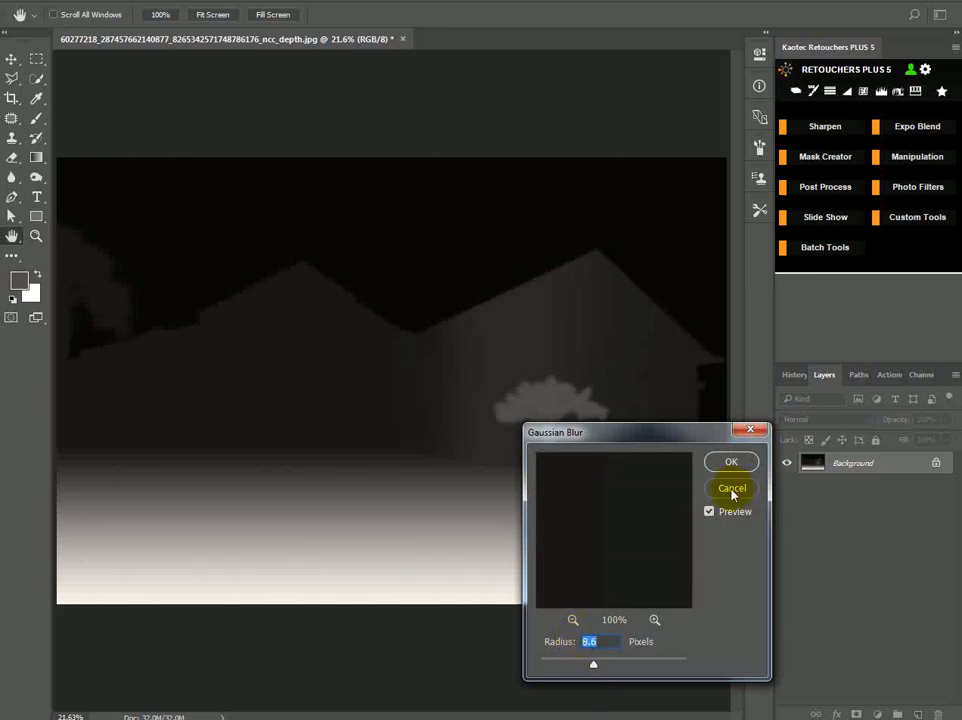
click(731, 461)
Examine the blurred edges along the garage roof, the house wall and the palm crown.
key(z)
click(578, 245)
drag(390, 412, 587, 299)
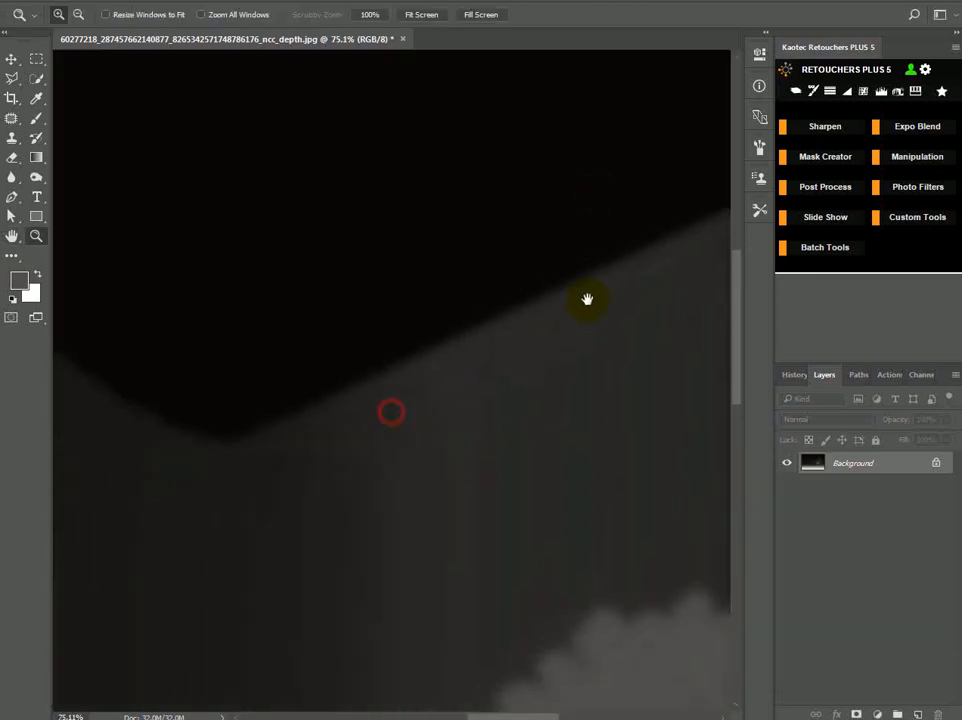
drag(320, 434, 708, 453)
drag(520, 369, 200, 470)
drag(478, 405, 297, 417)
drag(599, 558, 438, 371)
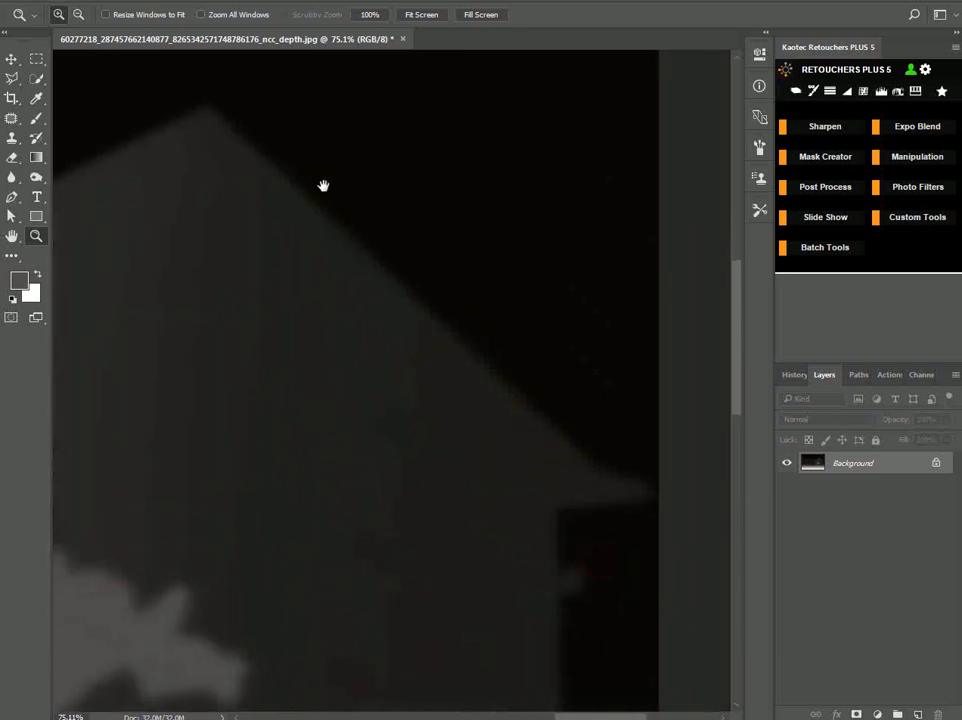
drag(542, 574, 569, 478)
drag(468, 273, 576, 474)
drag(240, 311, 670, 275)
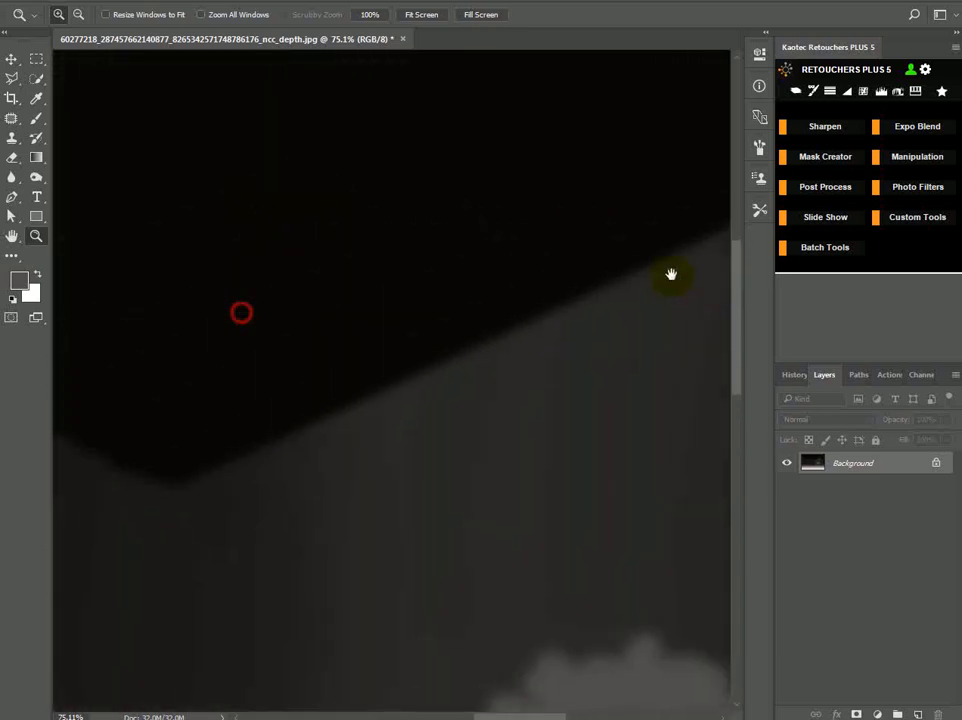
drag(414, 275, 706, 240)
scroll(483, 228, down, 9)
scroll(470, 258, up, 1)
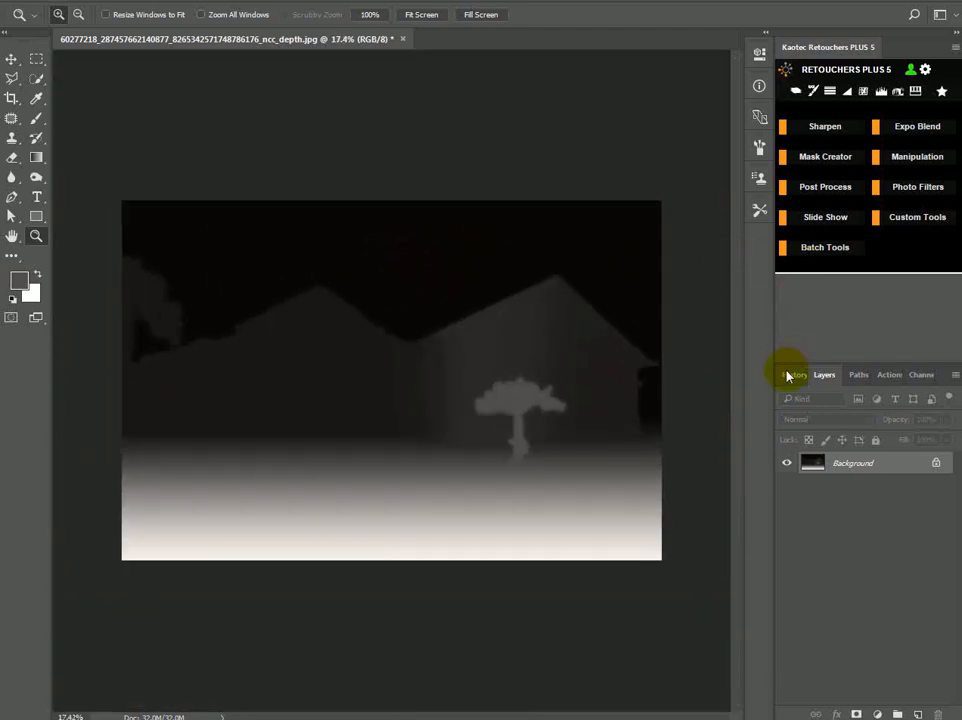
Save the depth map as a JPEG in Downloads, keeping the photo's file name with the _depth suffix and replacing the existing file.
key(ctrl+shift+s)
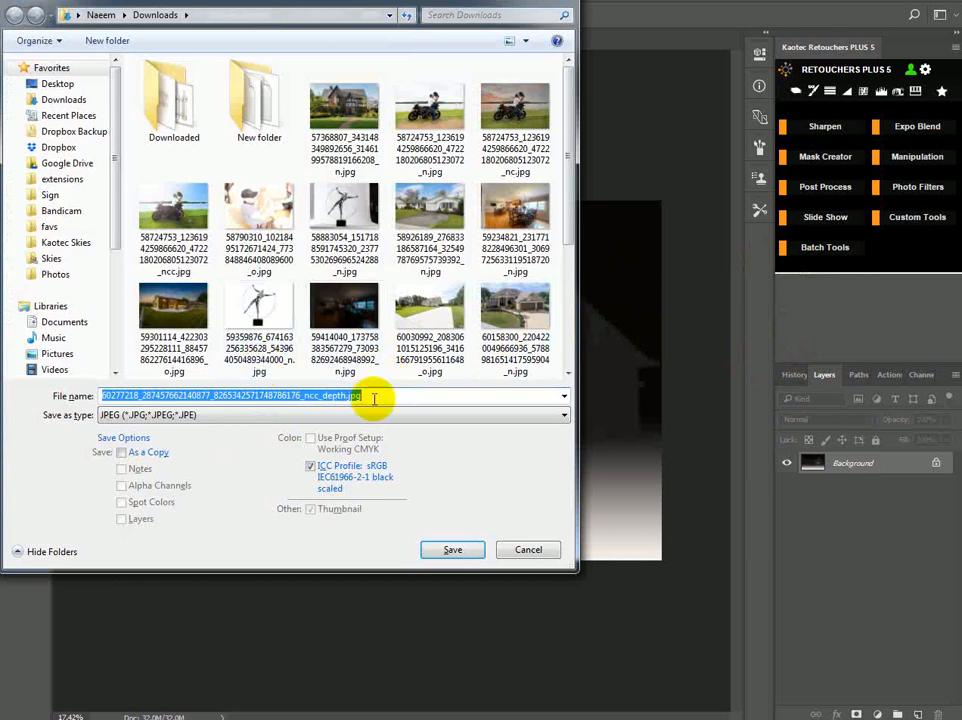
click(330, 395)
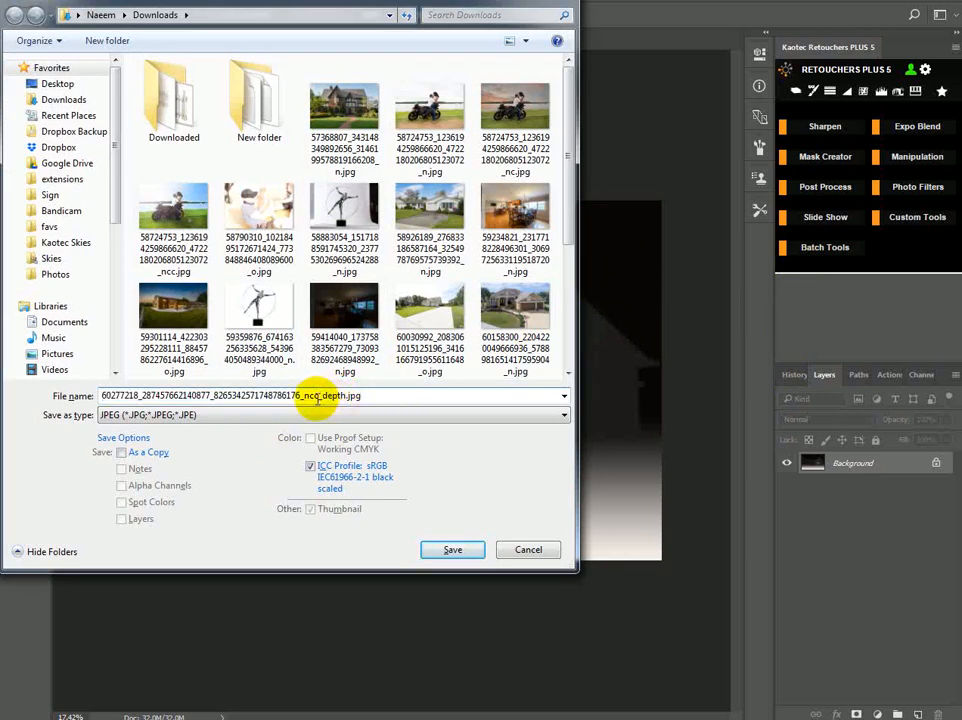
drag(343, 396, 322, 397)
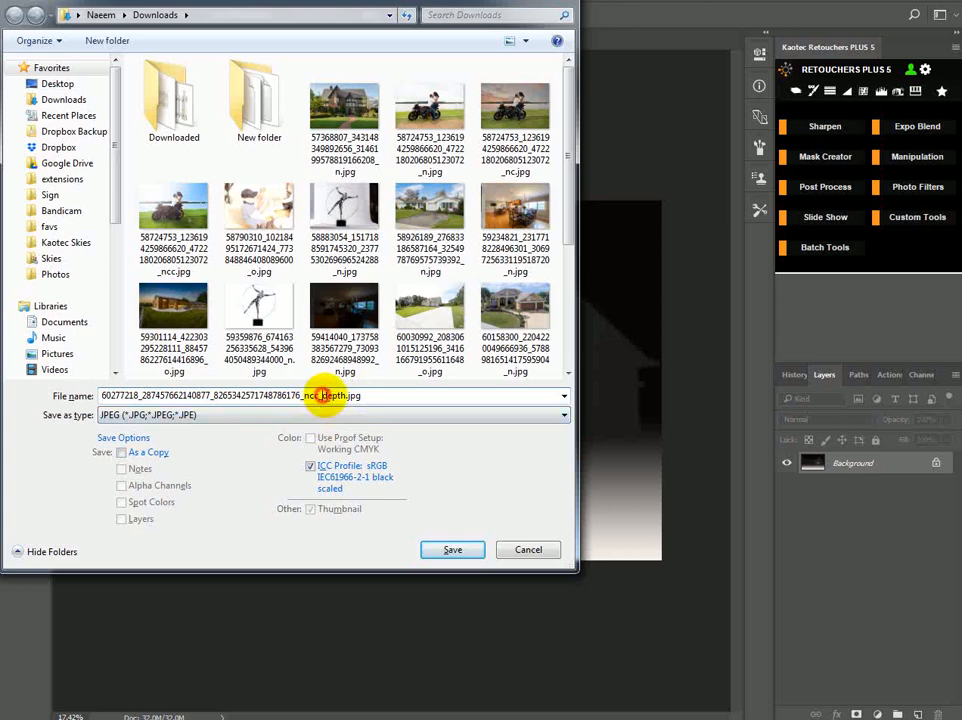
drag(322, 395, 268, 393)
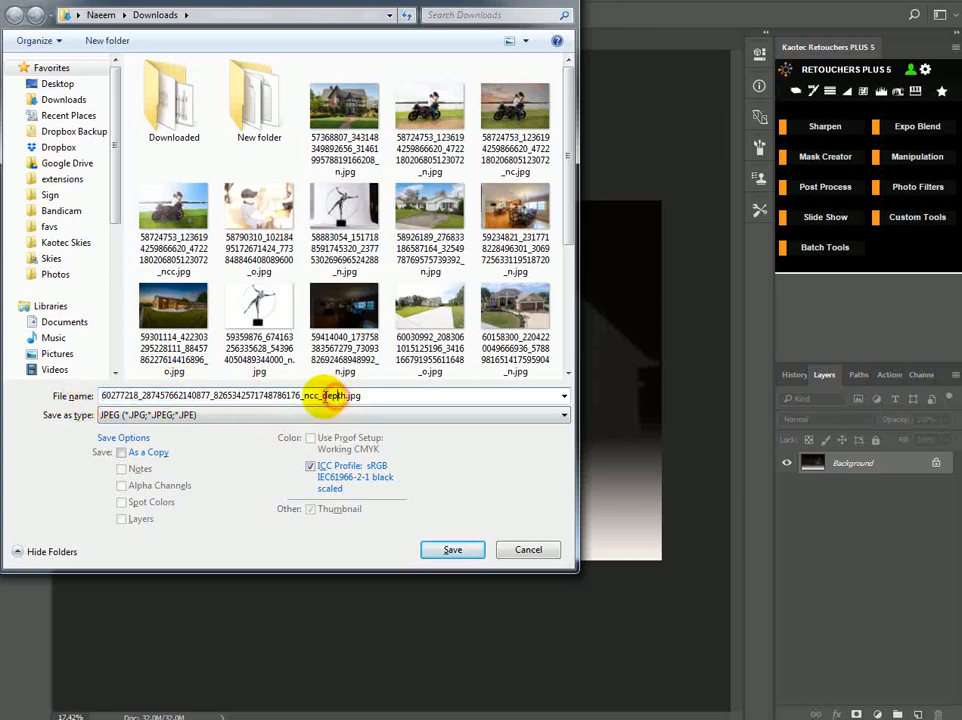
click(320, 395)
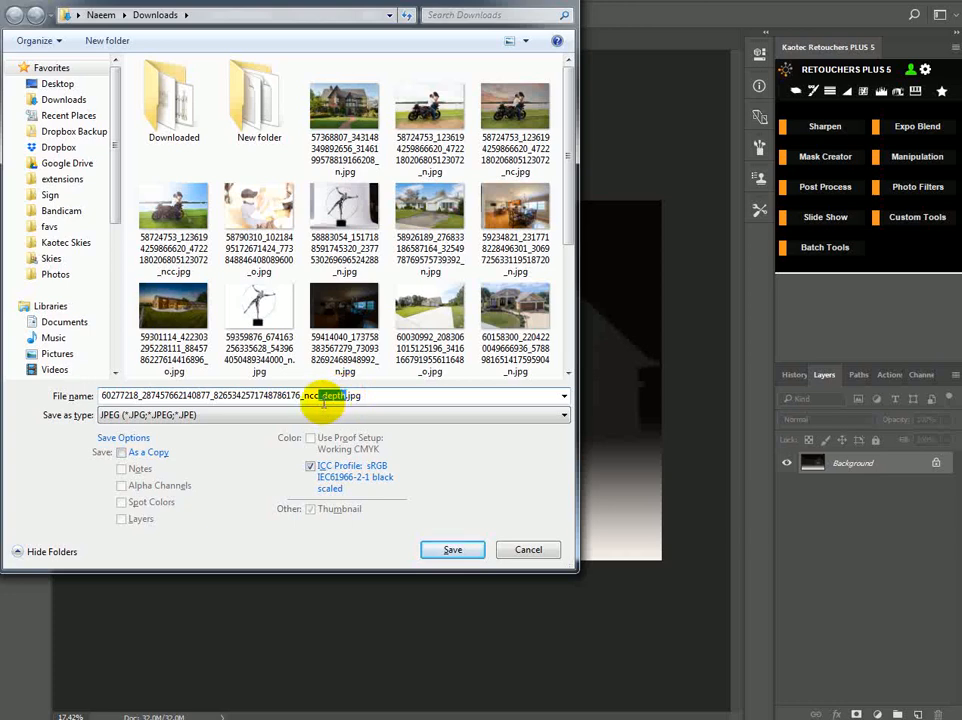
click(452, 549)
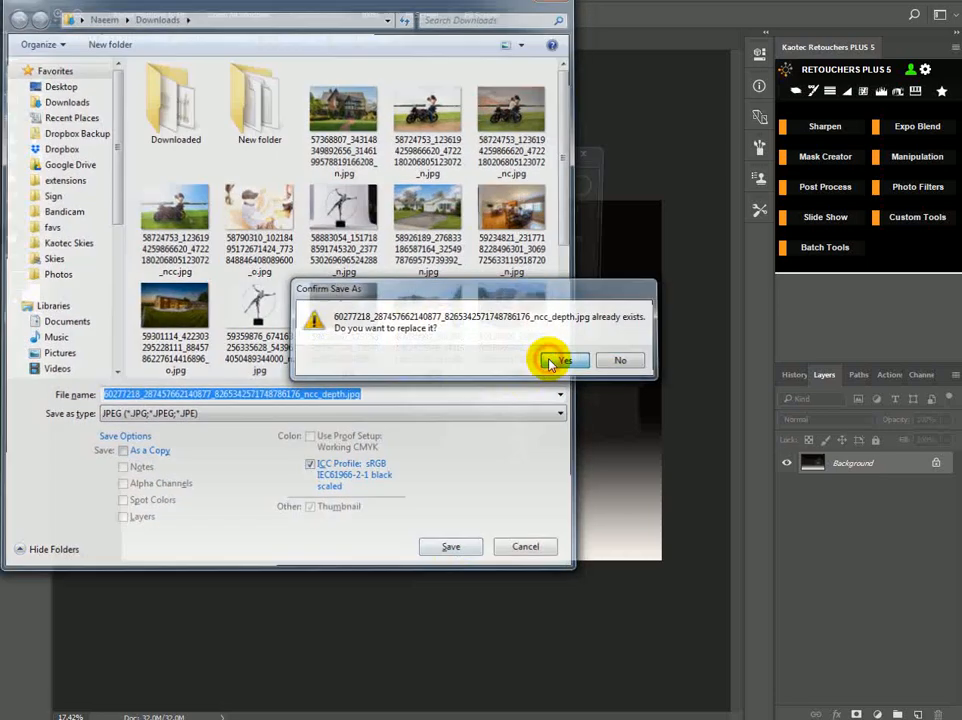
click(552, 361)
click(569, 183)
key(z)
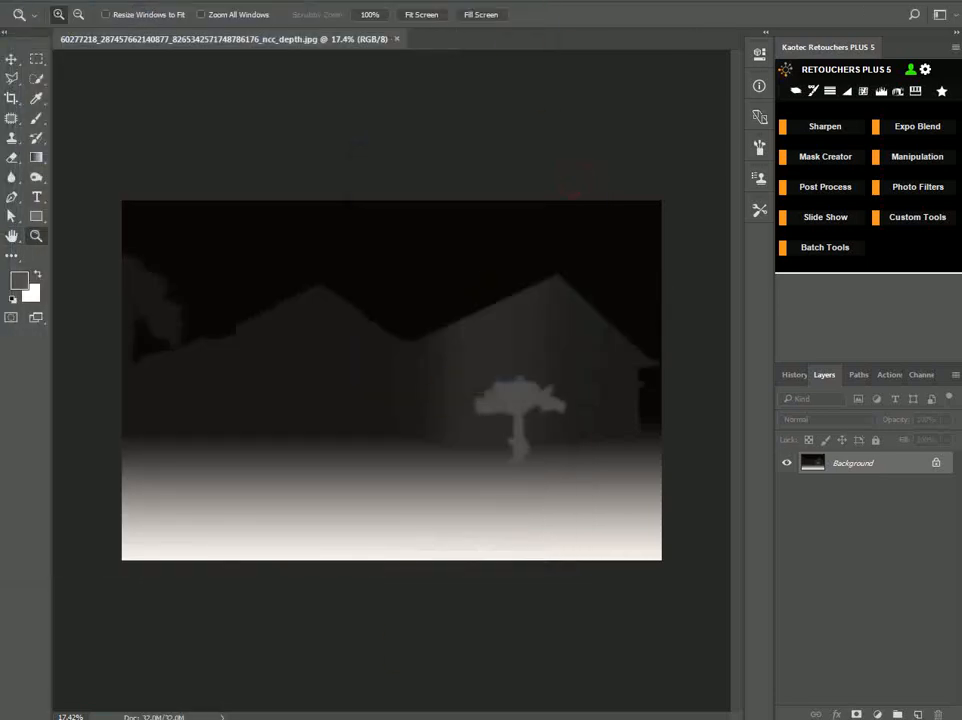
Switch to the Downloads folder and view the saved _ncc_depth.jpg in the photo viewer.
key(alt+Tab)
click(247, 104)
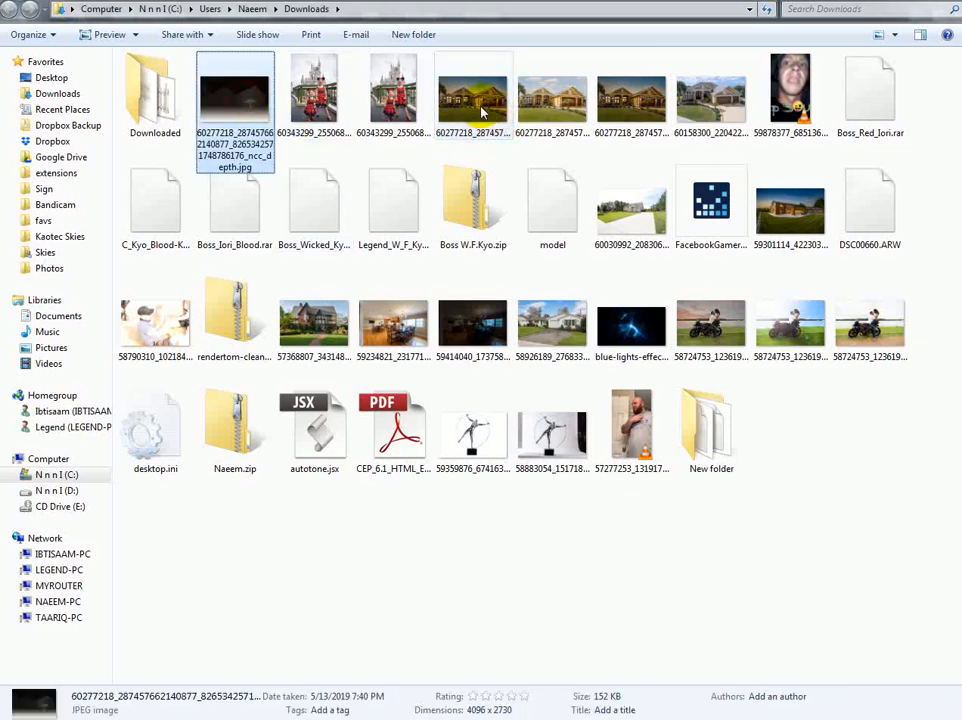
double_click(238, 108)
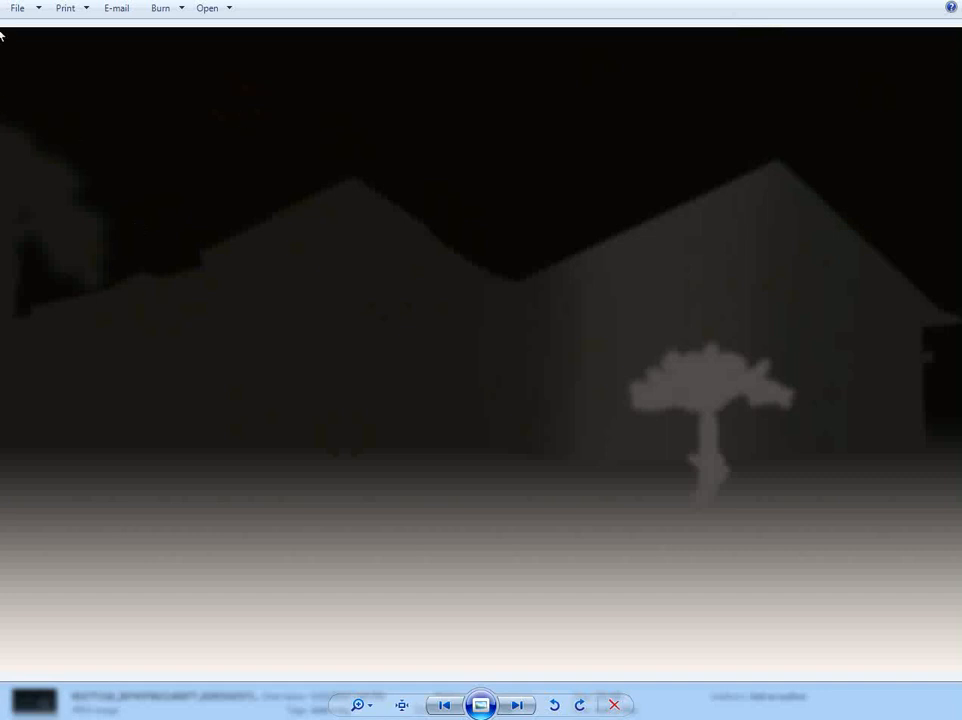
click(945, 2)
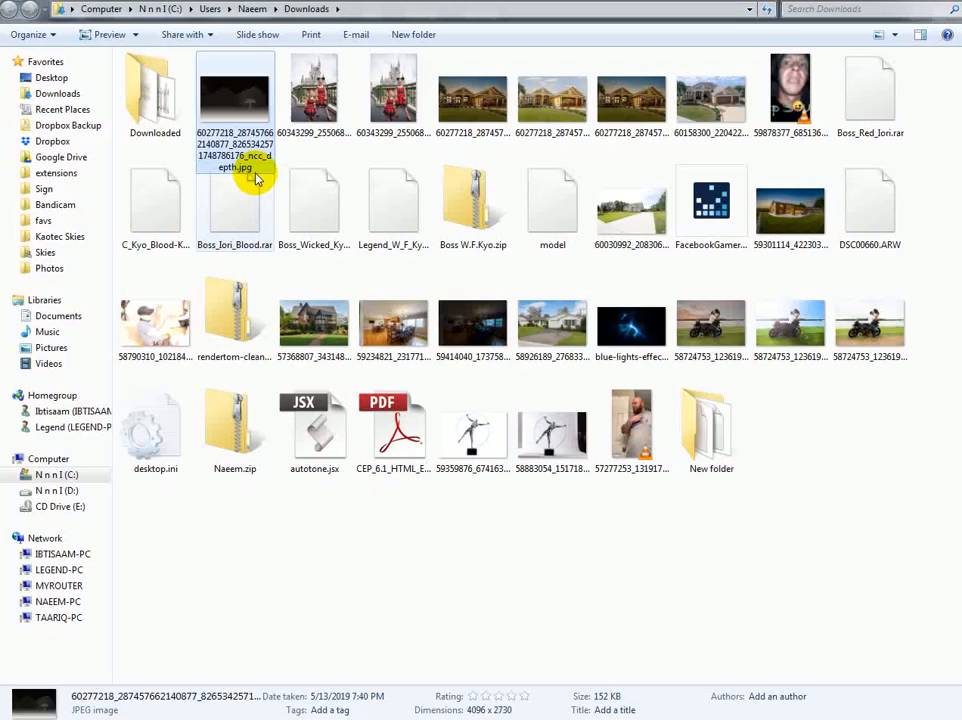
Select the _ncc_depth.jpg and matching _ncc.jpg house photo in Downloads and add both to a new Facebook post.
click(237, 97)
ctrl+click(478, 118)
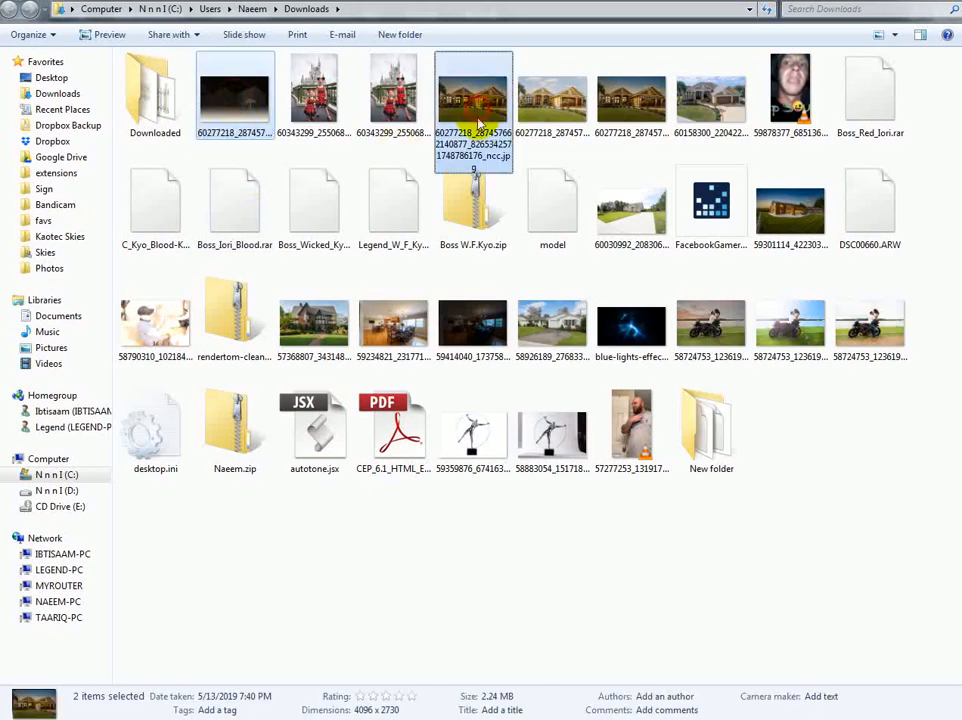
click(352, 717)
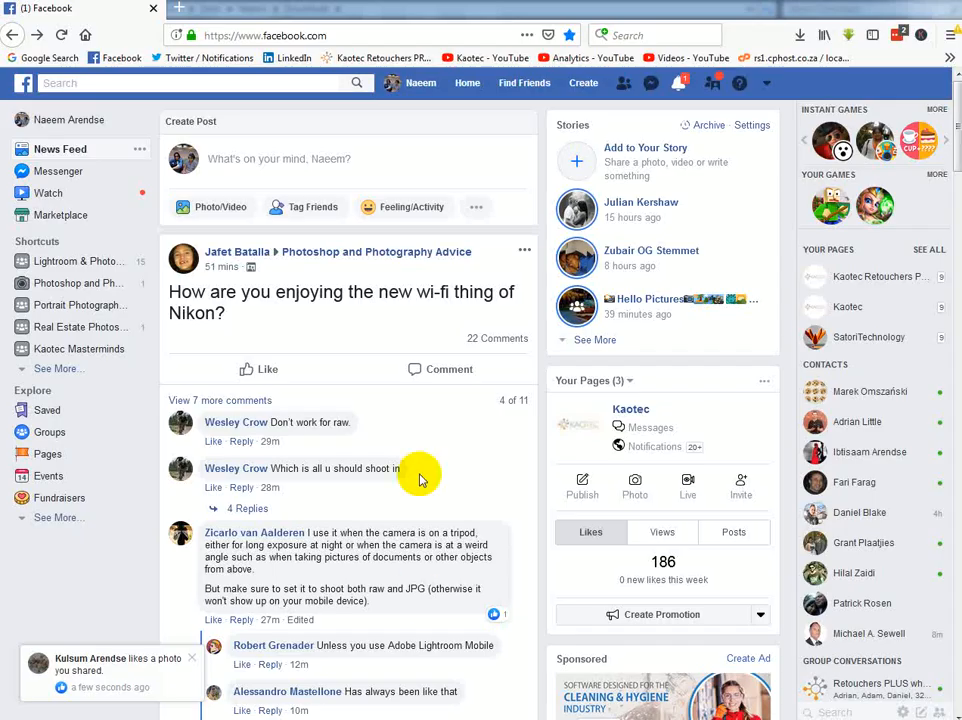
click(333, 165)
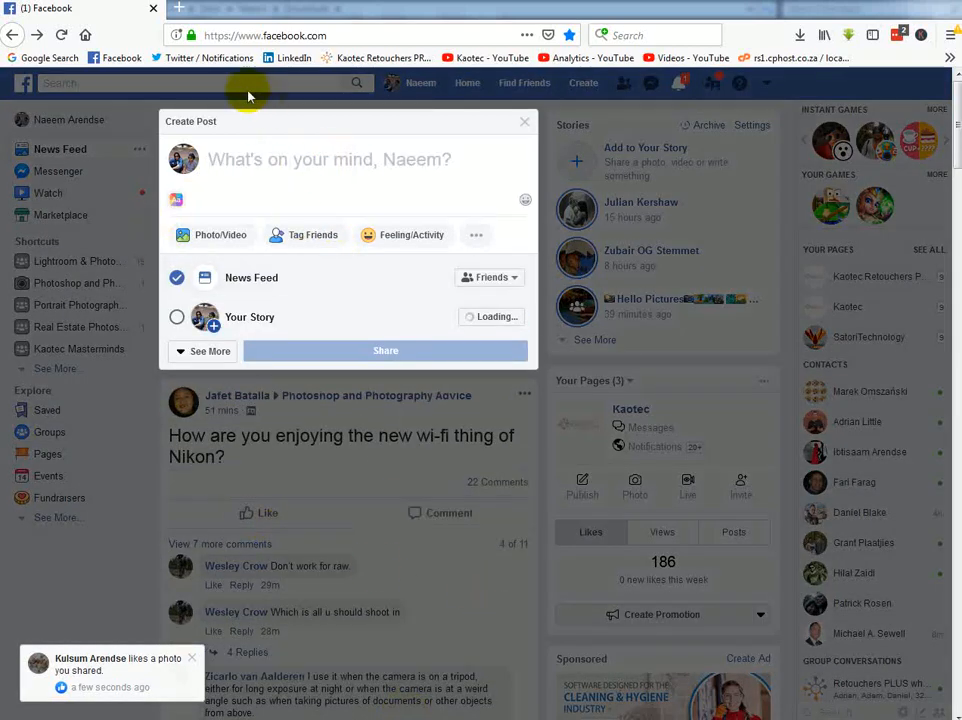
click(400, 717)
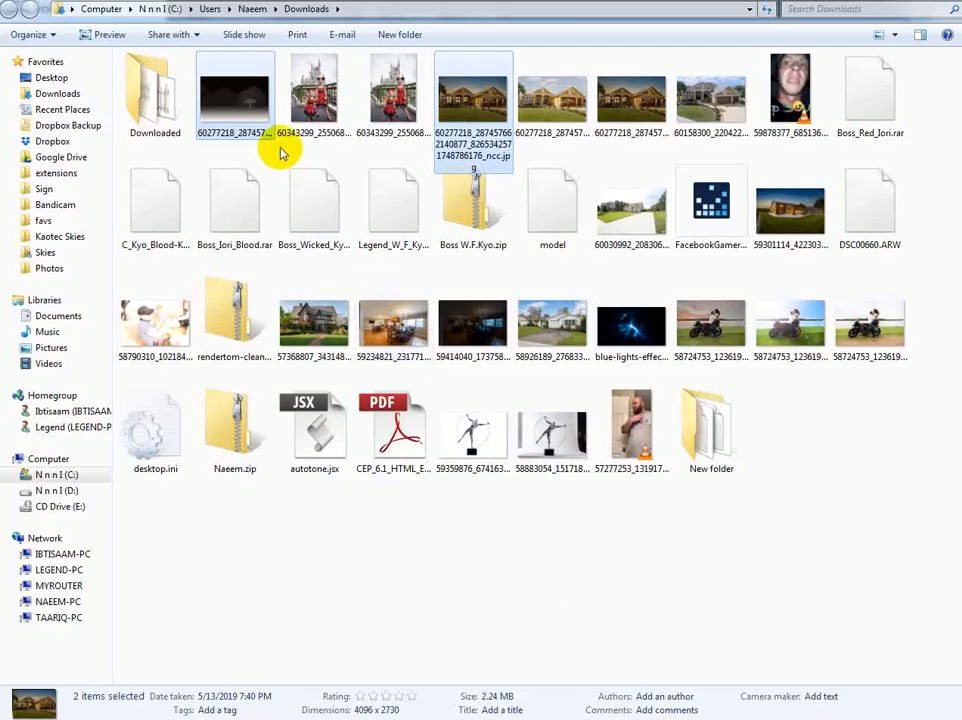
drag(233, 98, 408, 247)
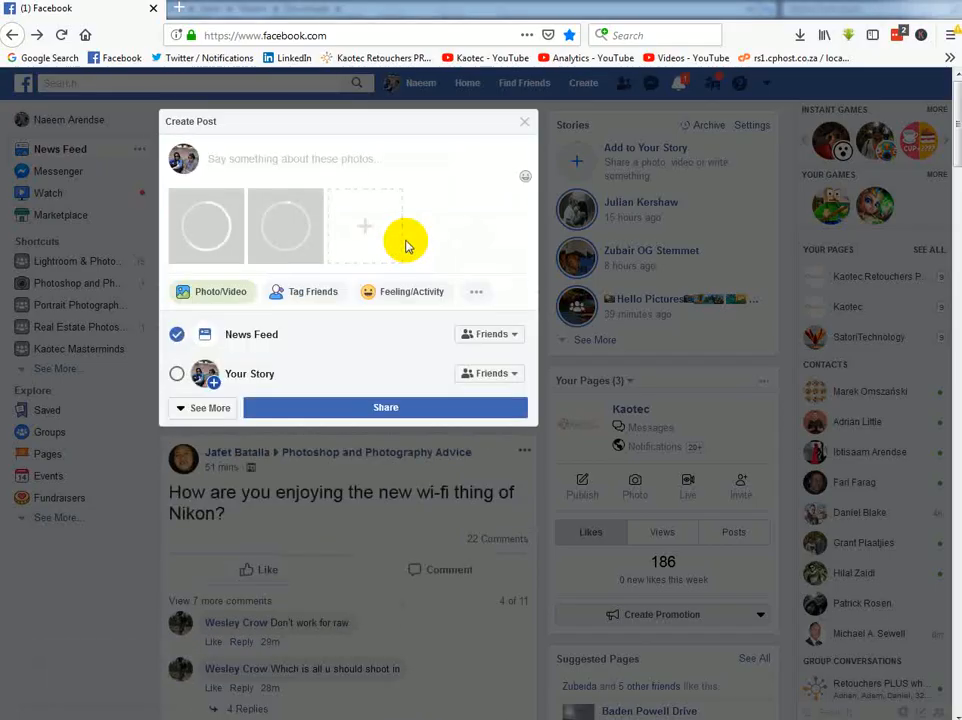